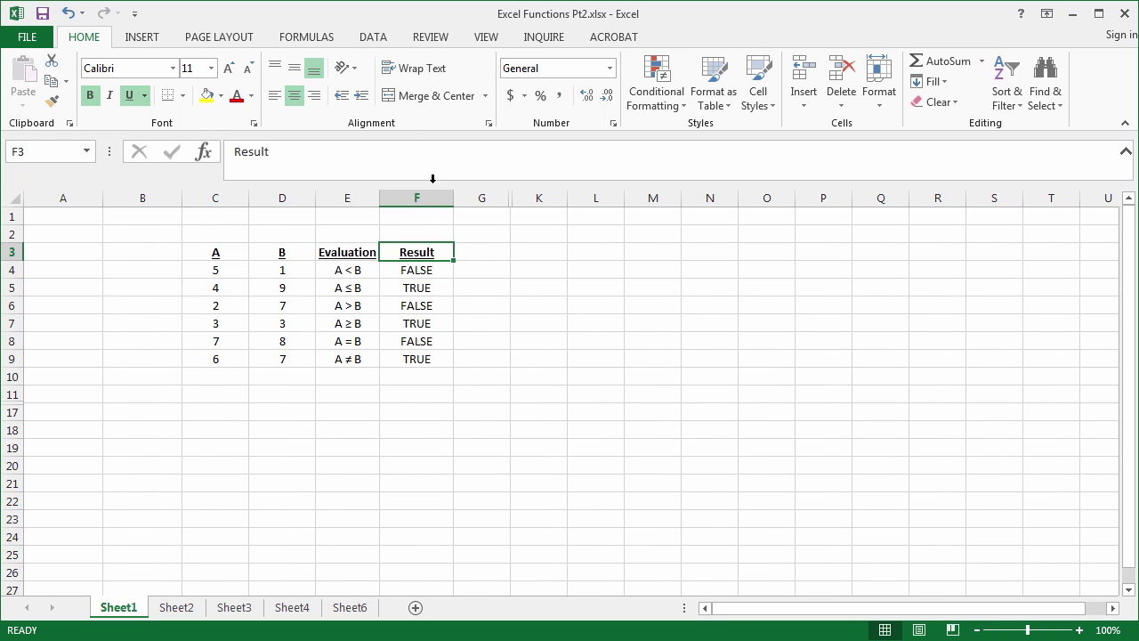
pyautogui.click(327, 40)
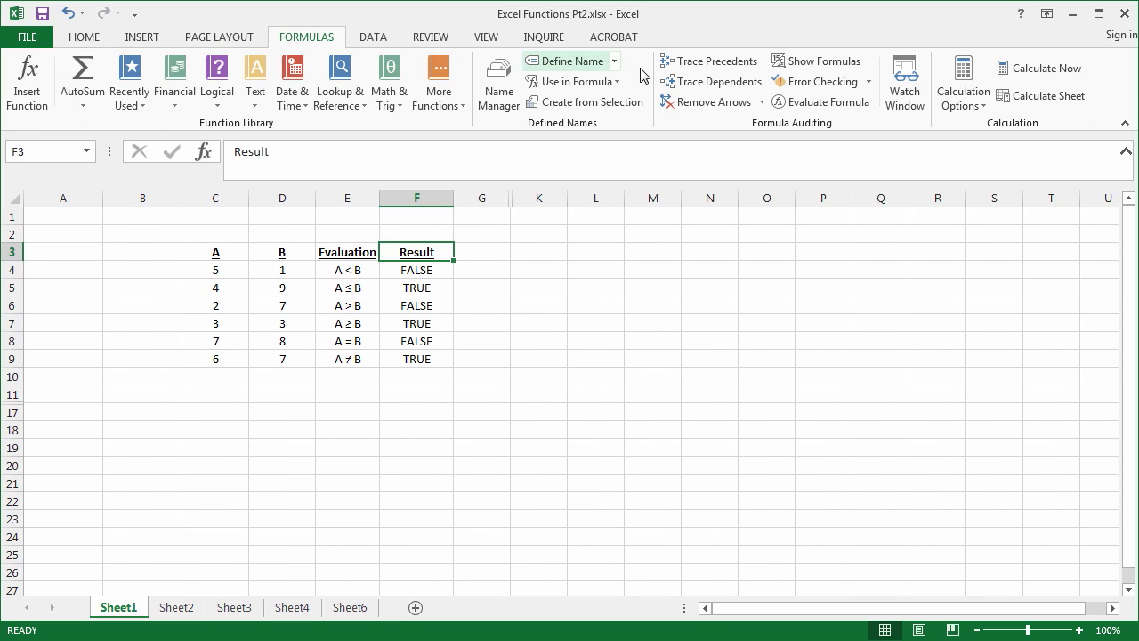
pyautogui.click(849, 71)
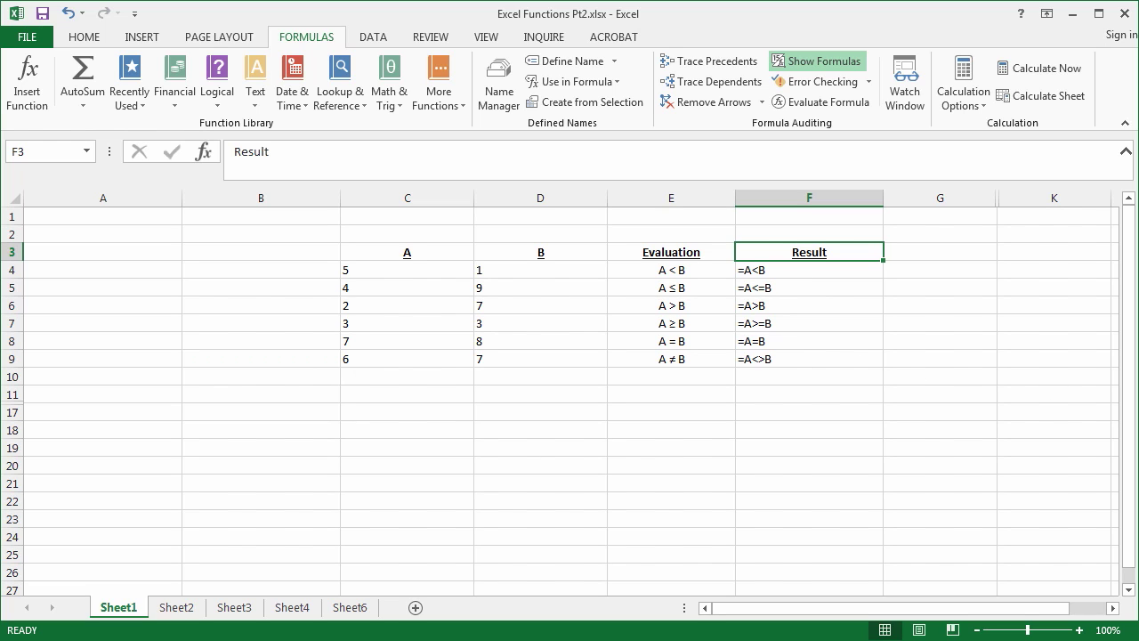
pyautogui.click(805, 63)
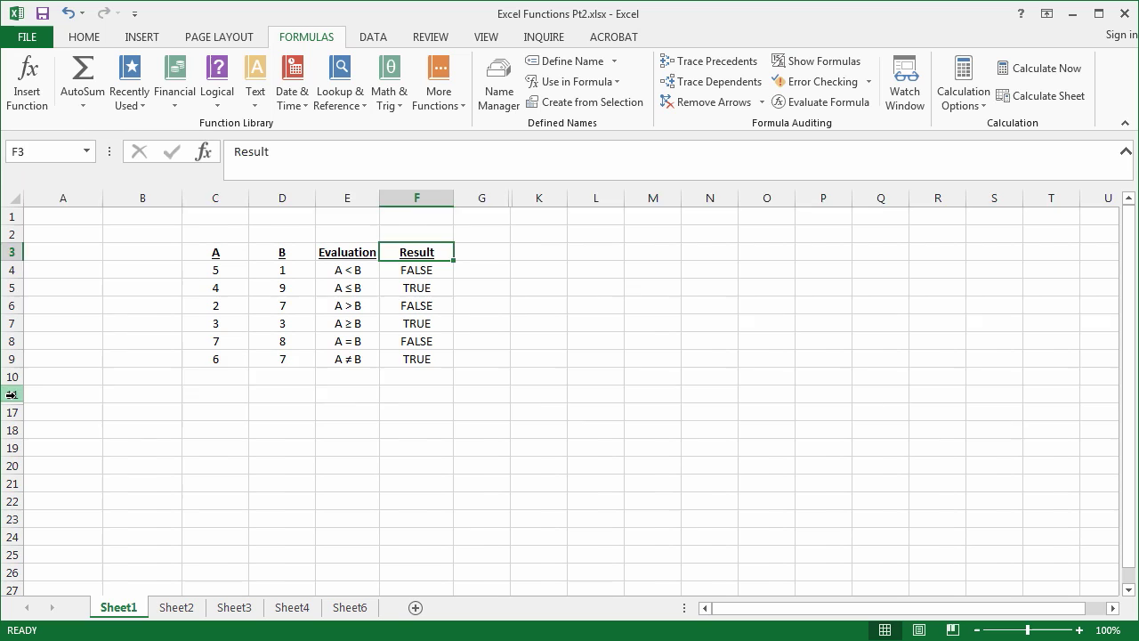
# Unhide rows 12–16 between the number table and the comparisons.
pyautogui.moveTo(11, 394); pyautogui.dragTo(11, 412)
pyautogui.rightClick(12, 412)
pyautogui.click(44, 636)
pyautogui.click(539, 412)
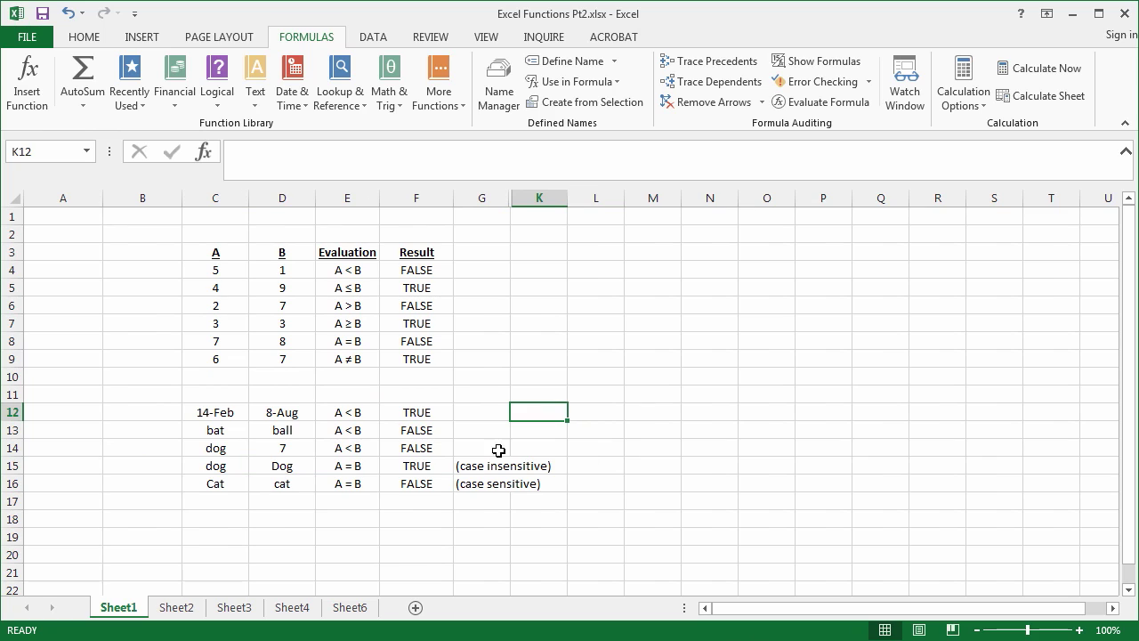
# Inspect the comparison results in F12 and F14, including the dog vs 7 and dog vs Dog rows.
pyautogui.click(444, 411)
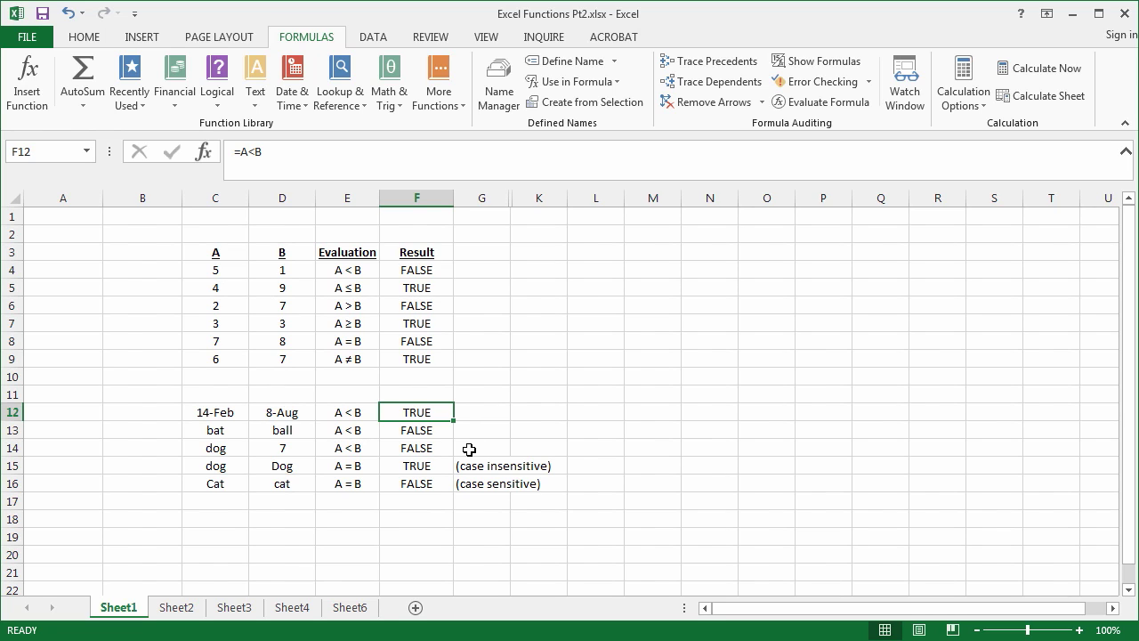
pyautogui.click(436, 449)
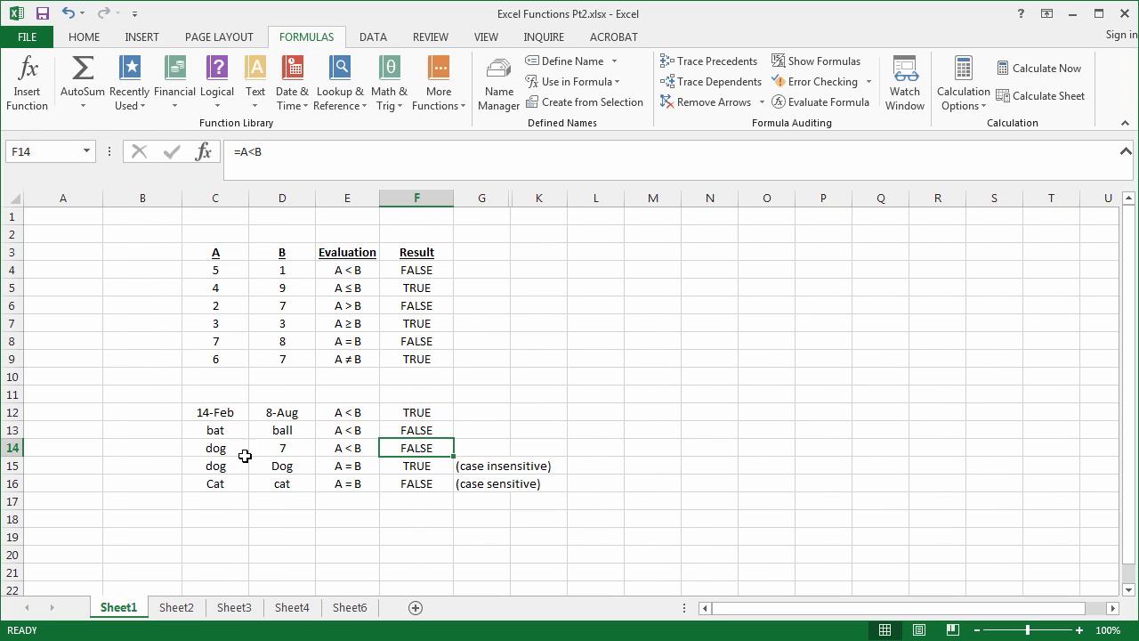
pyautogui.moveTo(245, 456); pyautogui.dragTo(473, 449)
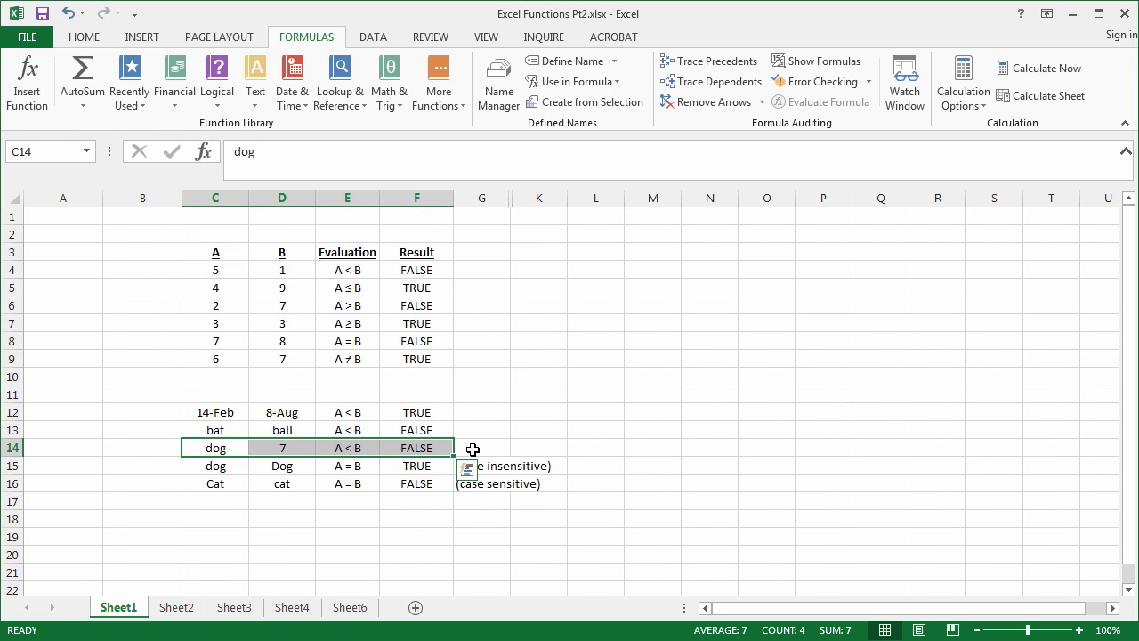
pyautogui.click(472, 449)
pyautogui.moveTo(224, 466); pyautogui.dragTo(405, 469)
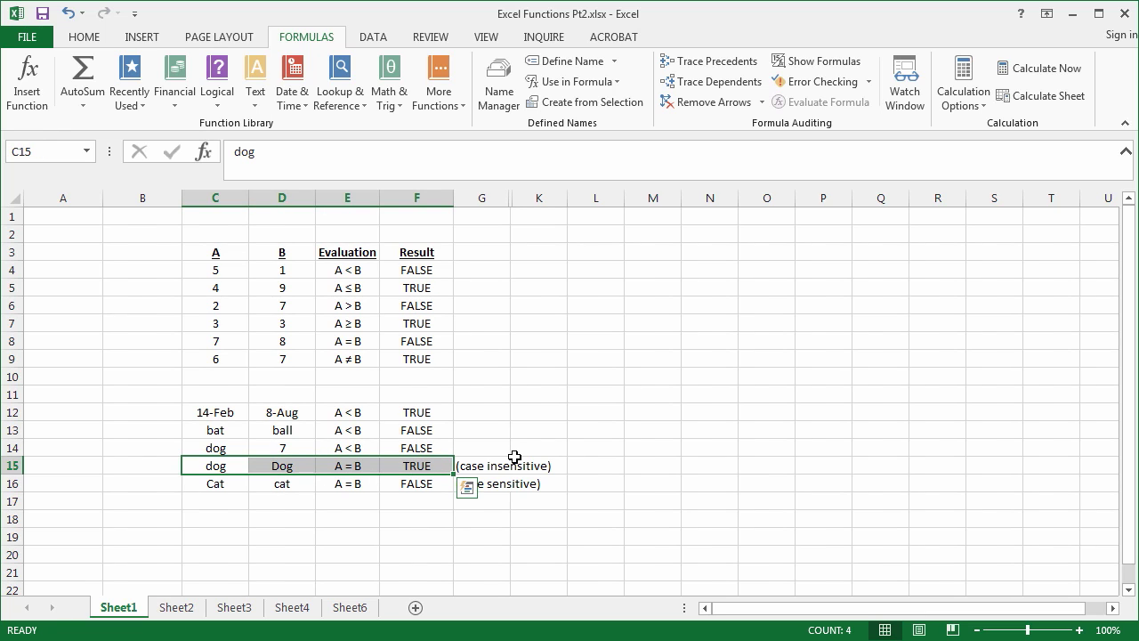
# Show formulas to view the EXACT(A,B) Cat/cat check, then return to calculated values.
pyautogui.click(815, 61)
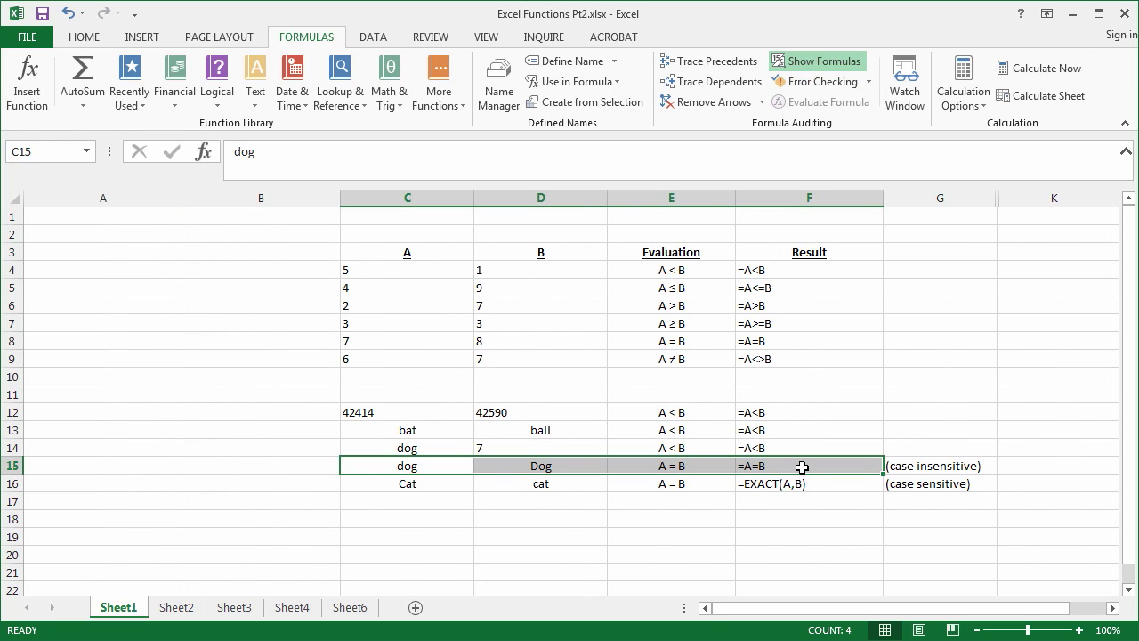
pyautogui.doubleClick(850, 484)
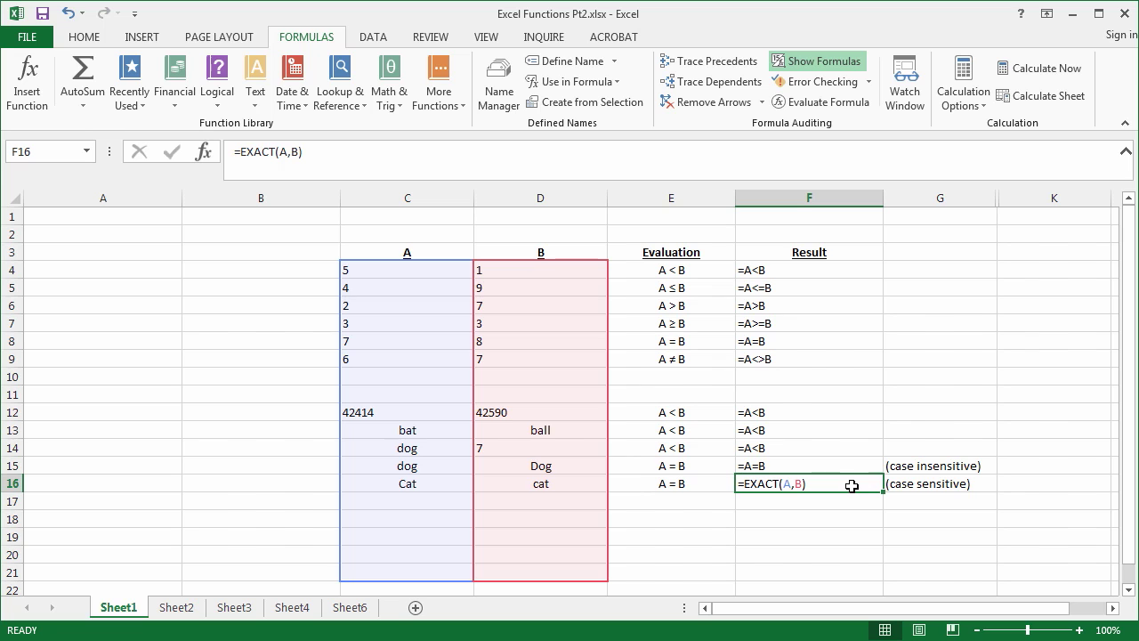
pyautogui.click(816, 61)
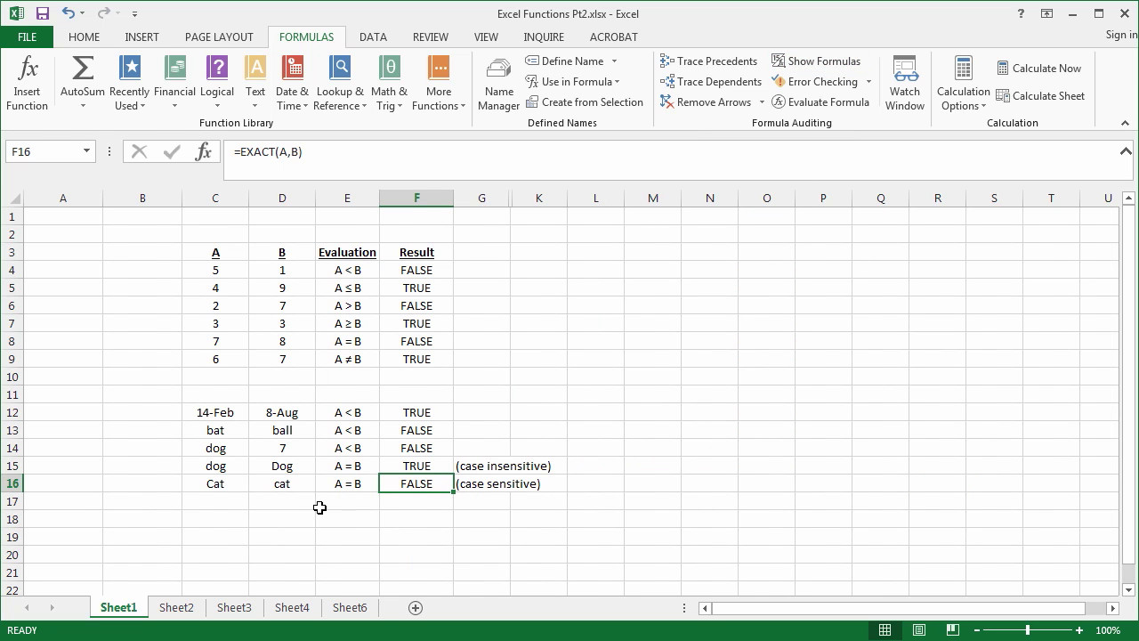
# Unhide the hidden MyText columns H to J beside the comparisons.
pyautogui.moveTo(481, 198); pyautogui.dragTo(539, 197)
pyautogui.rightClick(541, 199)
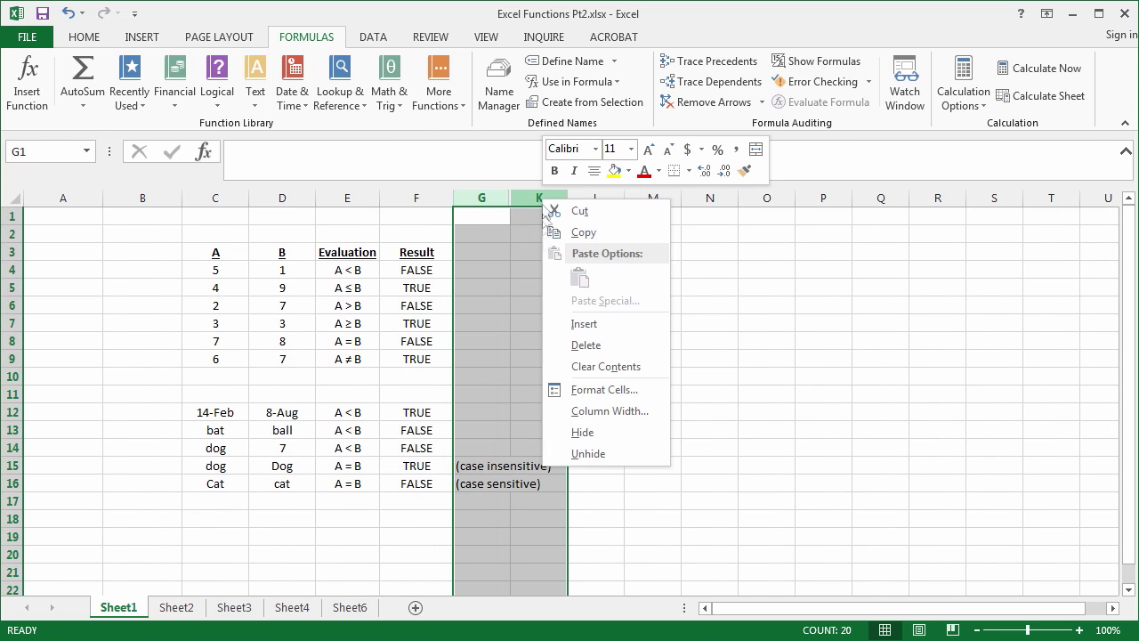
pyautogui.click(596, 452)
pyautogui.click(551, 254)
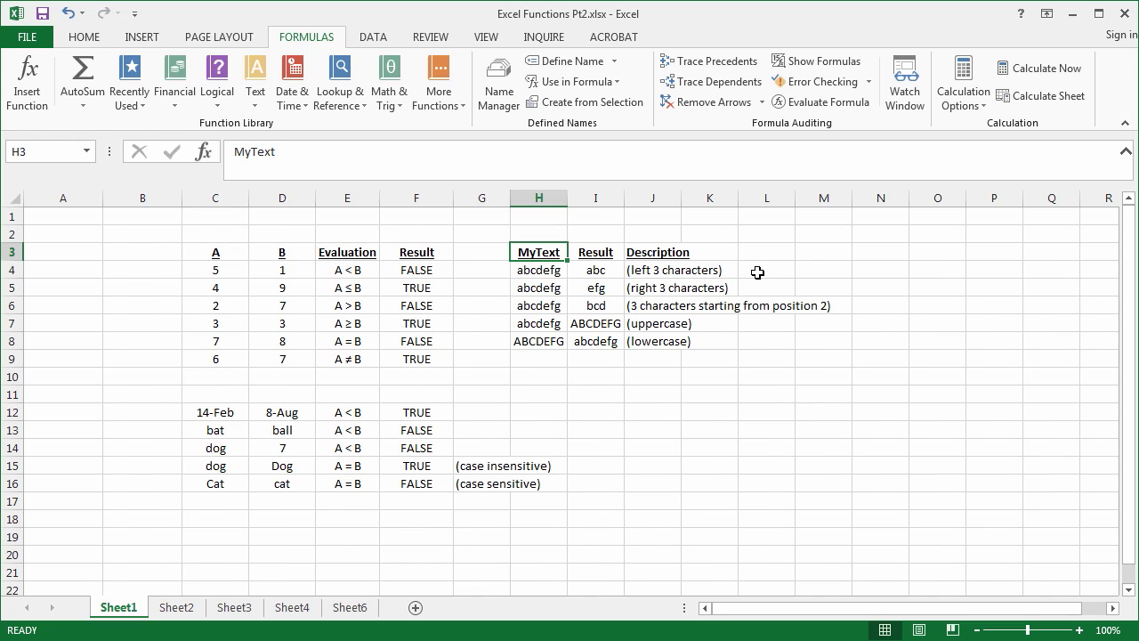
# Show formulas to inspect the LEFT, RIGHT and MID formulas on MyText.
pyautogui.click(852, 61)
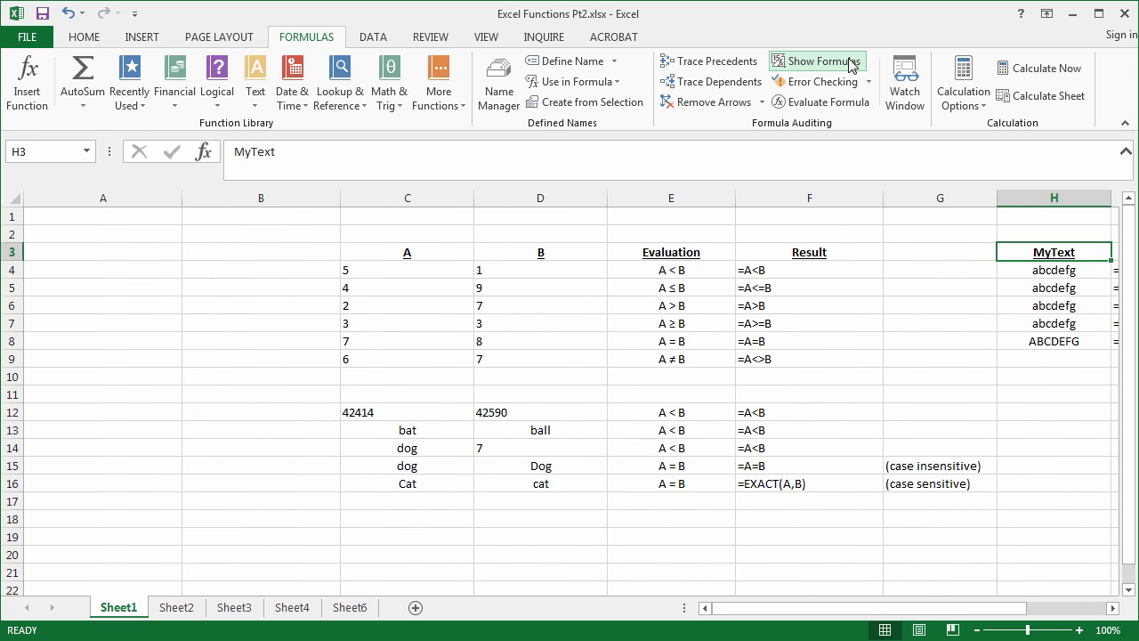
pyautogui.click(1045, 612)
pyautogui.moveTo(1045, 612); pyautogui.dragTo(950, 612)
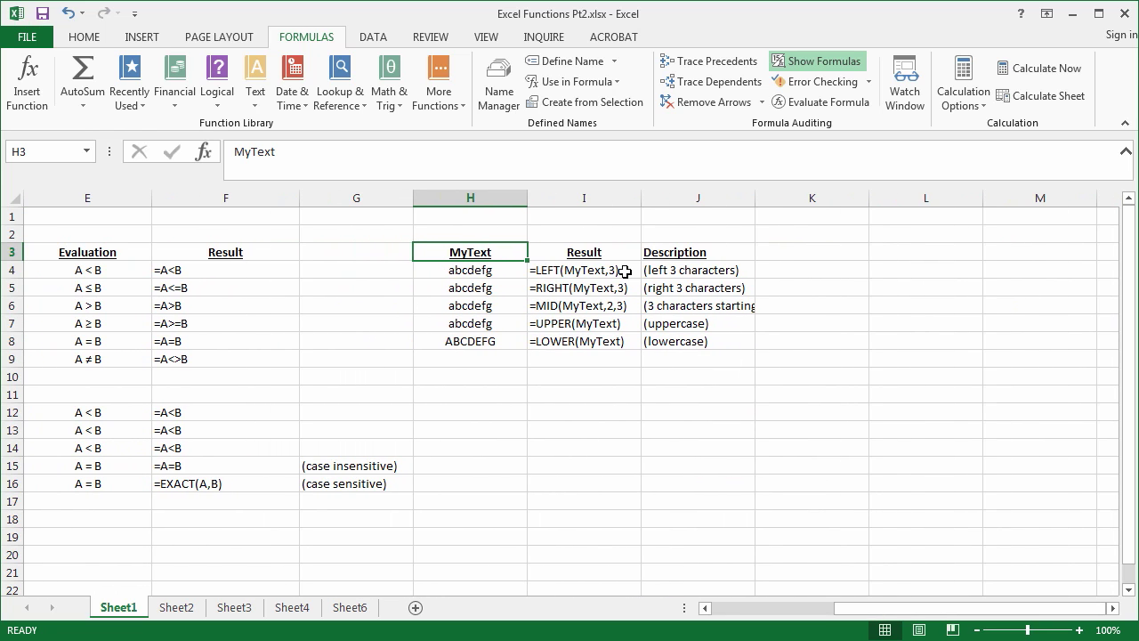
pyautogui.click(623, 271)
pyautogui.click(622, 286)
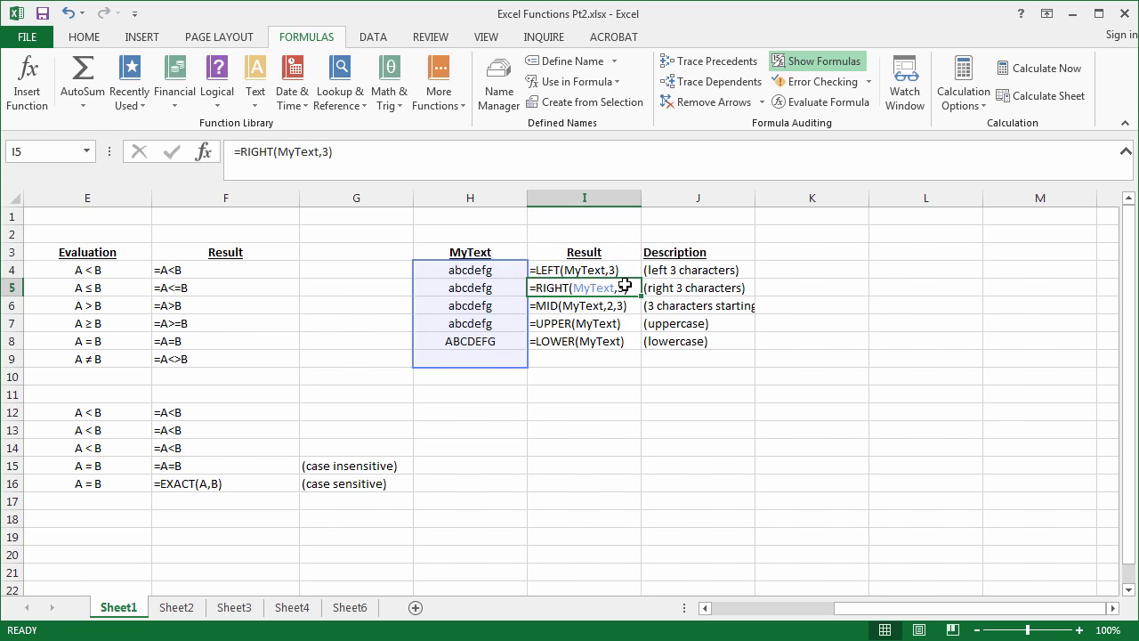
pyautogui.click(631, 307)
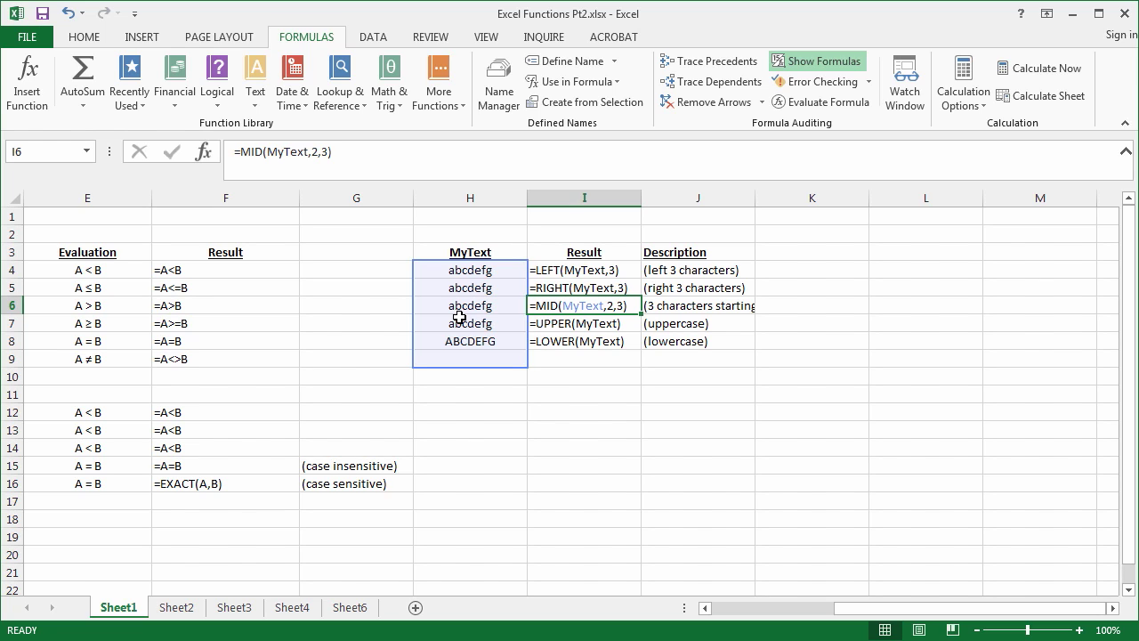
# Inspect the UPPER and LOWER formulas, then return to calculated values.
pyautogui.click(631, 326)
pyautogui.click(633, 341)
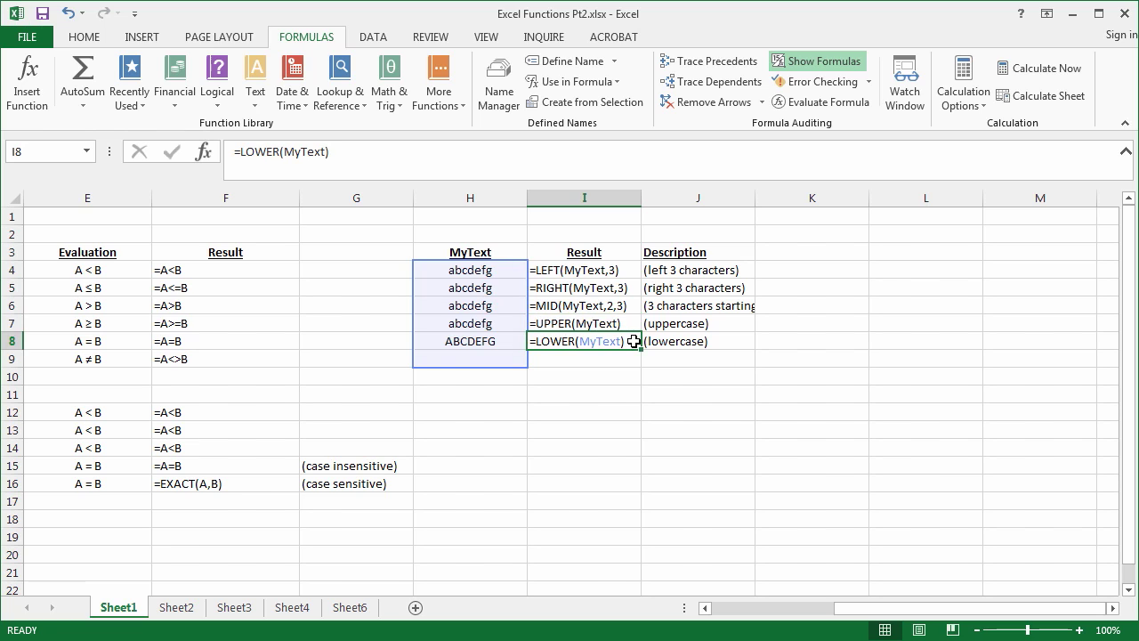
pyautogui.click(814, 61)
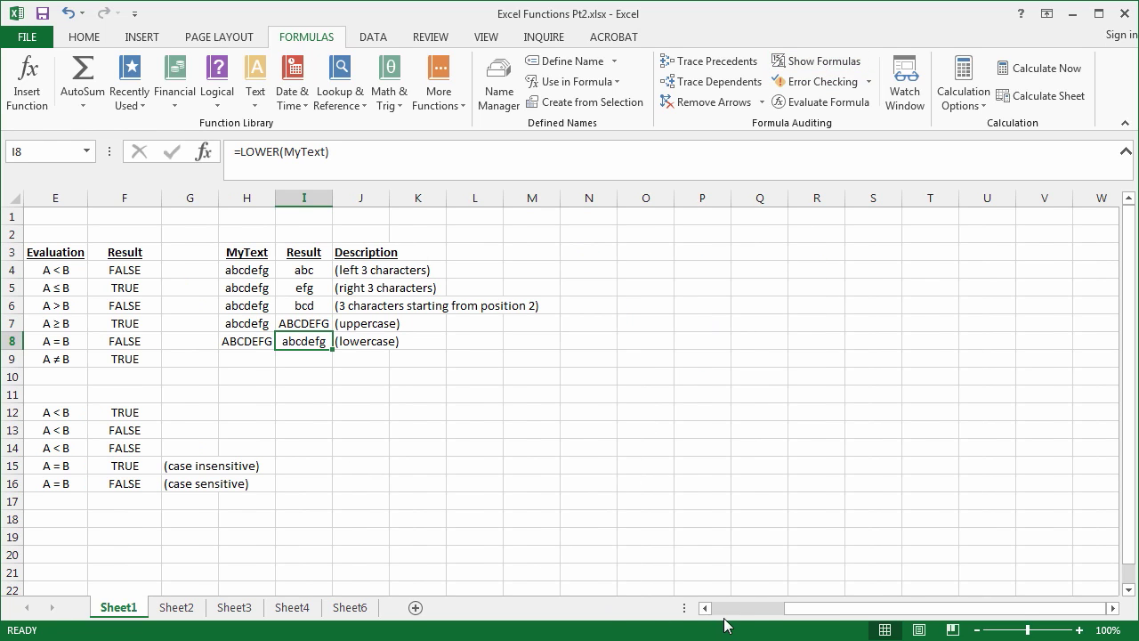
# Scroll back left and review the comparison formulas in F5 and F6.
pyautogui.hscroll(-2, 742, 614)
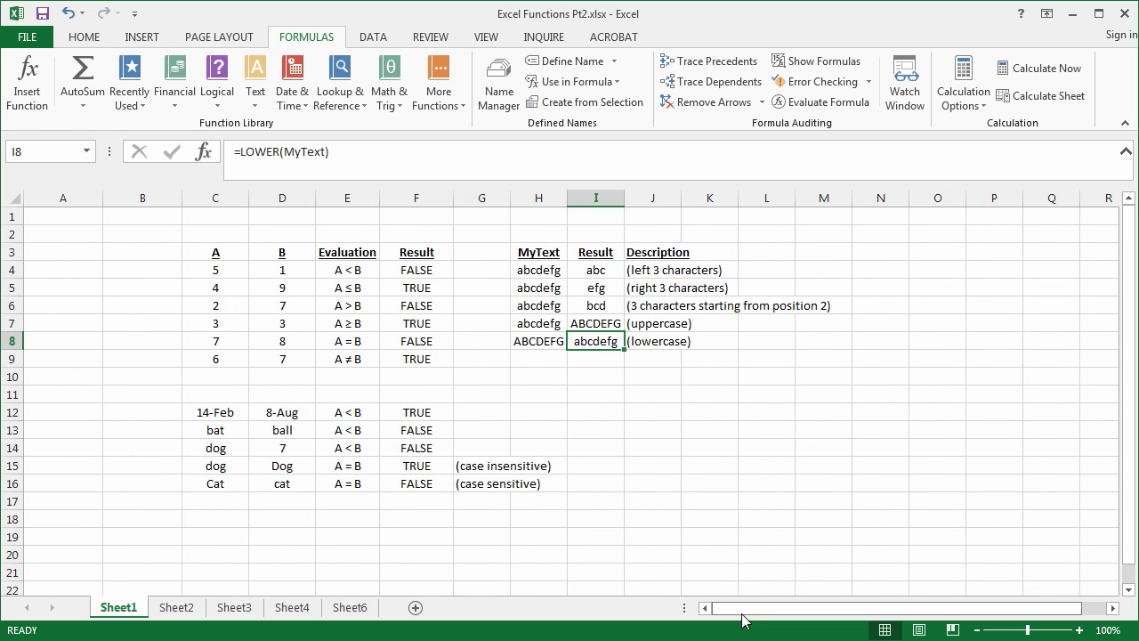
pyautogui.click(445, 290)
pyautogui.click(444, 307)
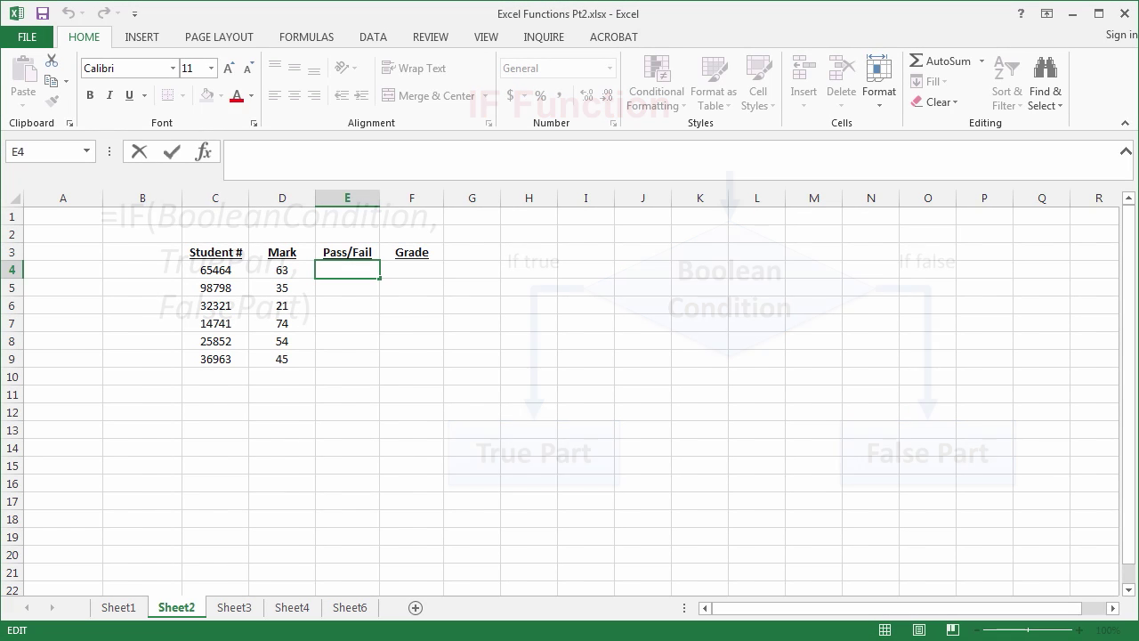
# Enter =IF(Mark>=50,"Pass","Fail") in Pass/Fail cell E4.
pyautogui.write('=if')
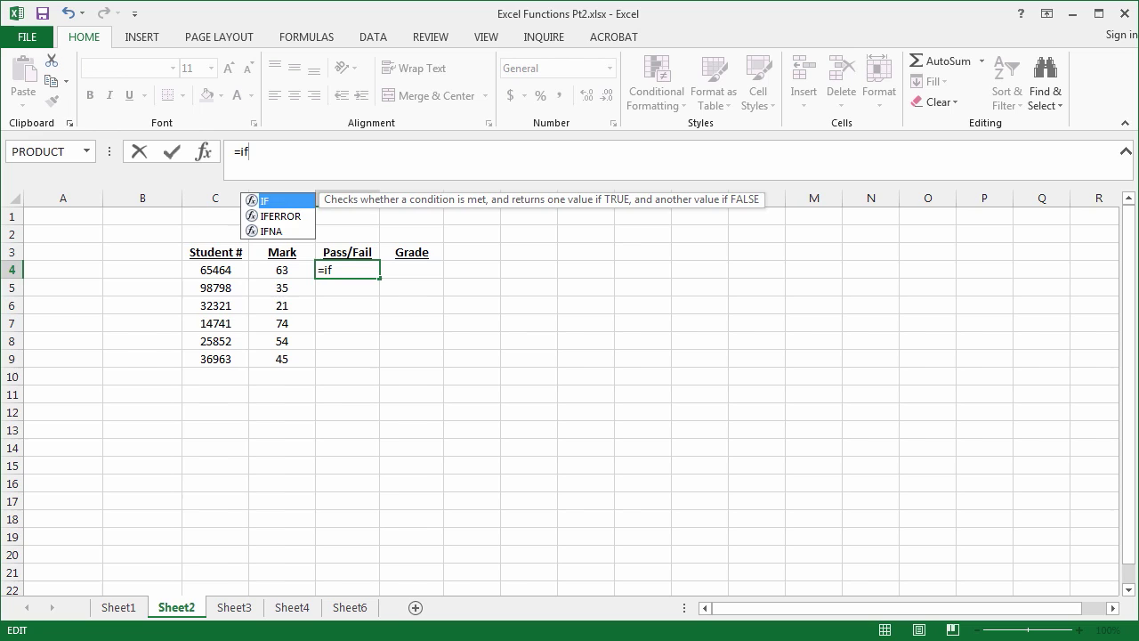
pyautogui.press('Tab')
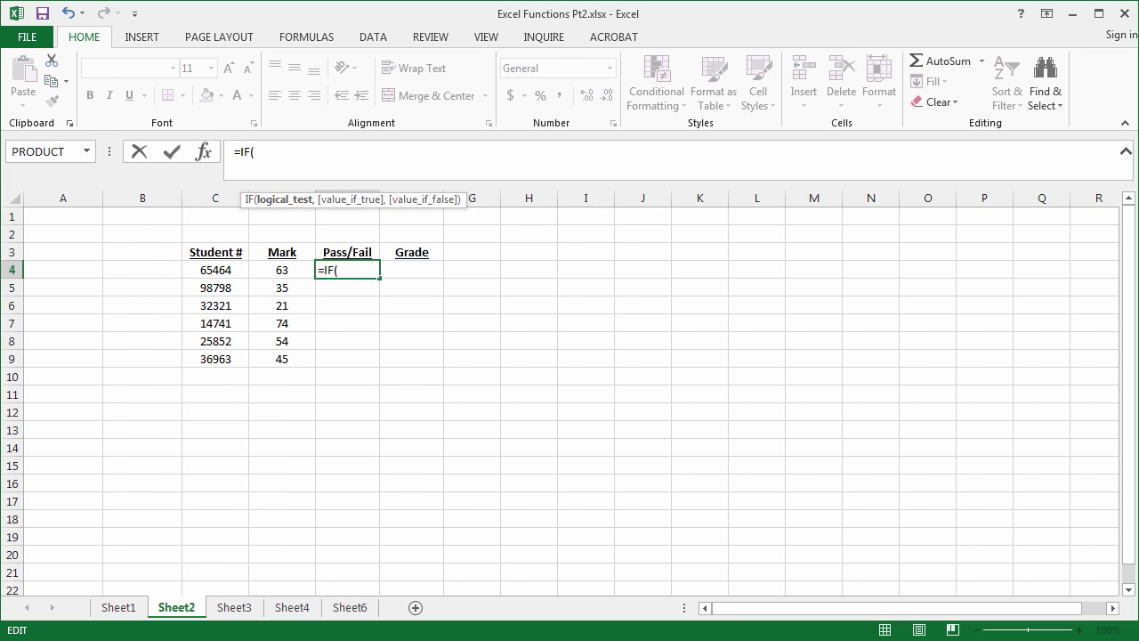
pyautogui.write('Mar')
pyautogui.press('Tab')
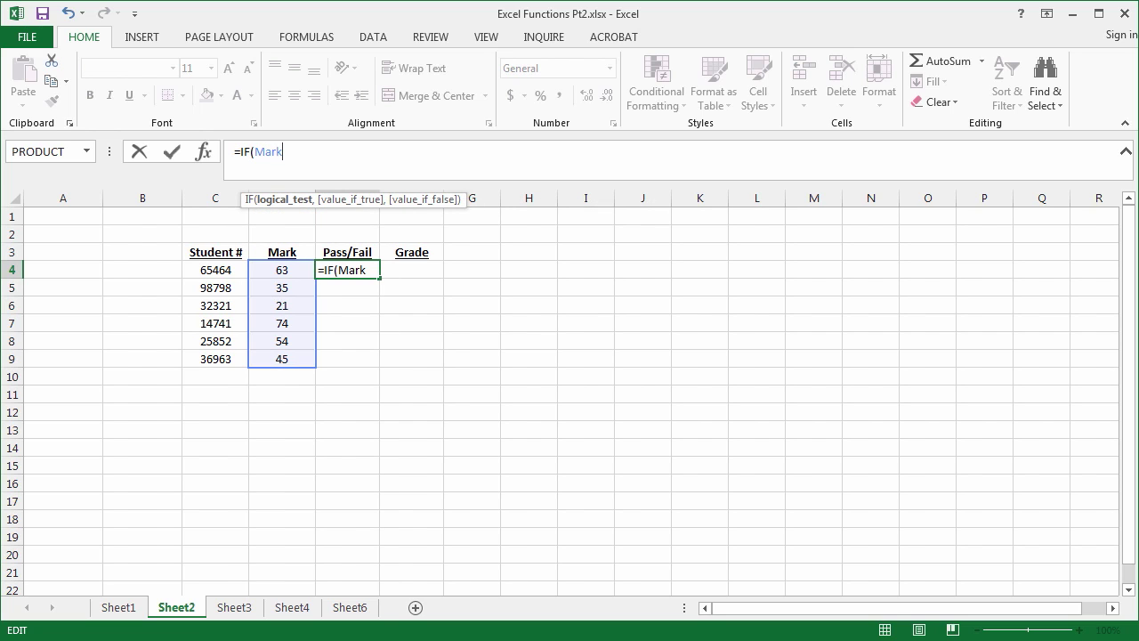
pyautogui.write('>=')
pyautogui.write('50,"')
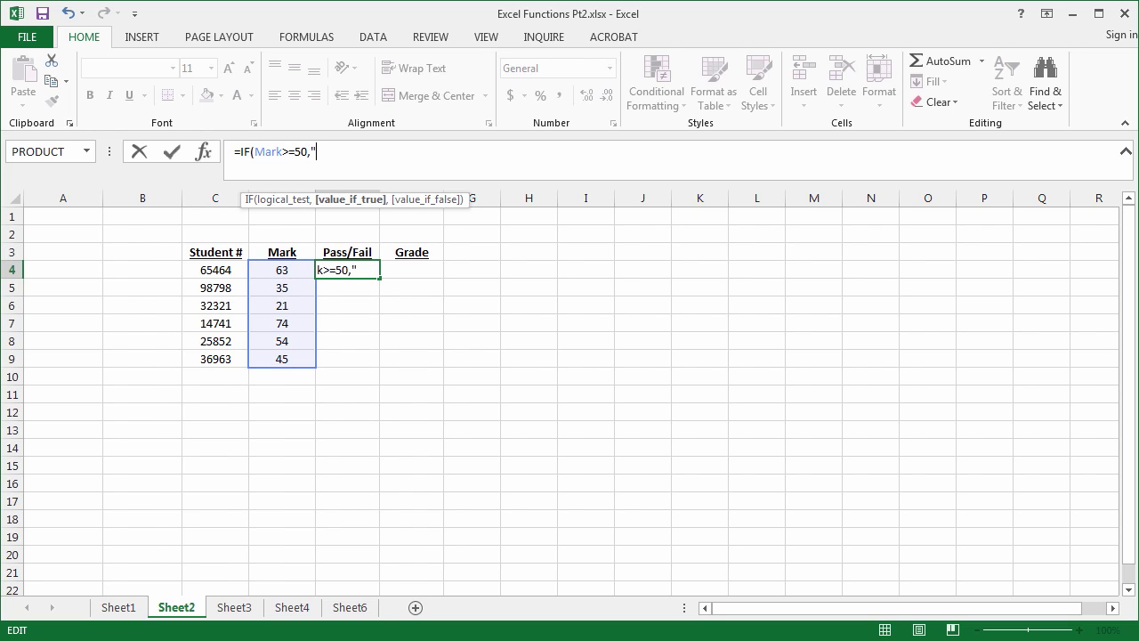
pyautogui.write('Pass","Fail')
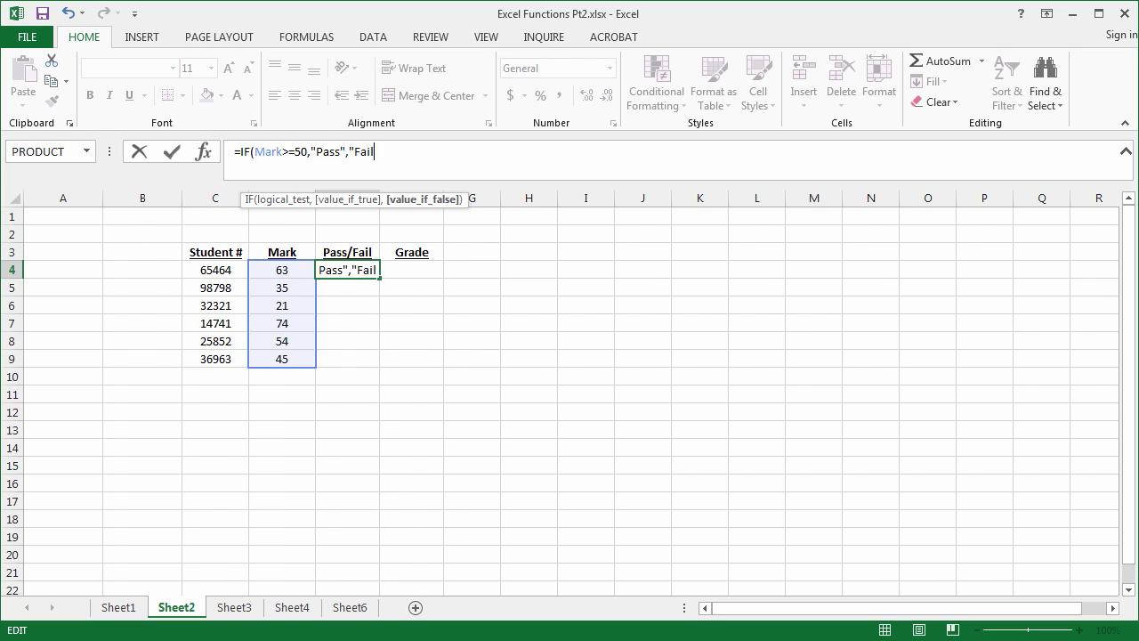
pyautogui.write('")')
pyautogui.press('Return')
# Copy the Pass/Fail formula down through row 9 for all six students.
pyautogui.click(371, 267)
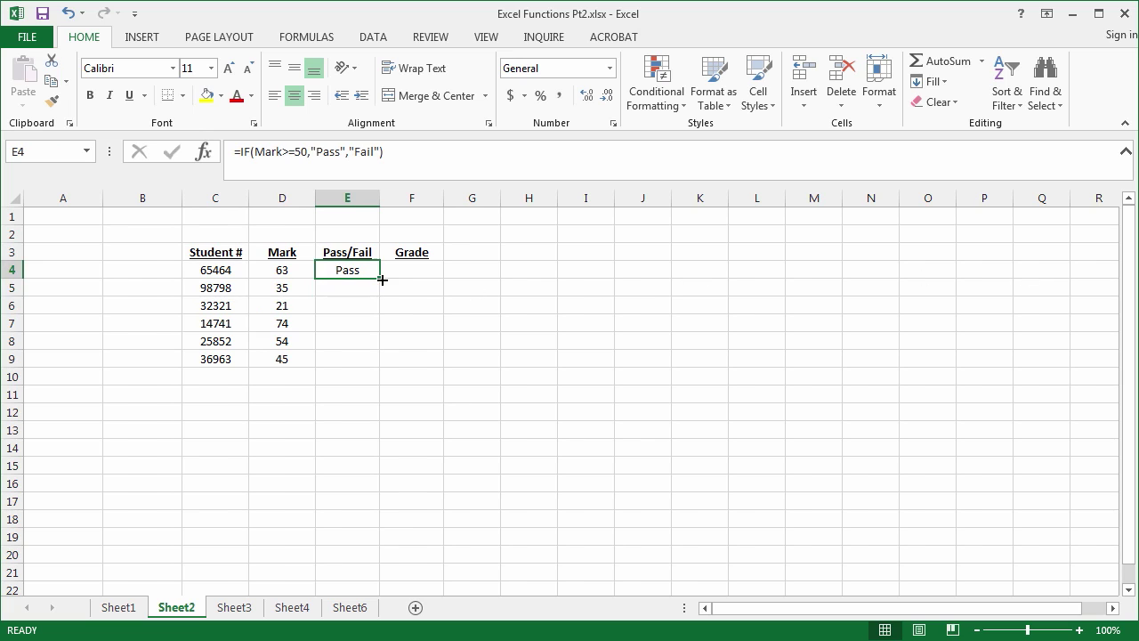
pyautogui.doubleClick(380, 278)
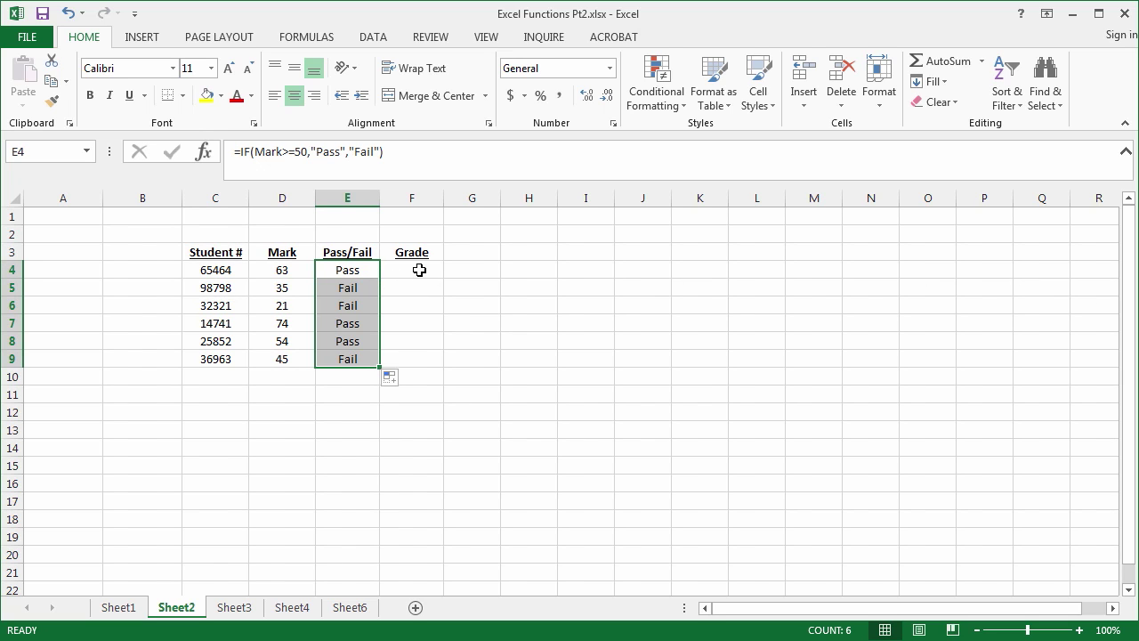
pyautogui.click(415, 269)
pyautogui.click(516, 152)
# Enter a nested IF in F4 grading Mark A (>80), B (>70), C (>60), D (>50), E (>40), else F.
pyautogui.write('=I')
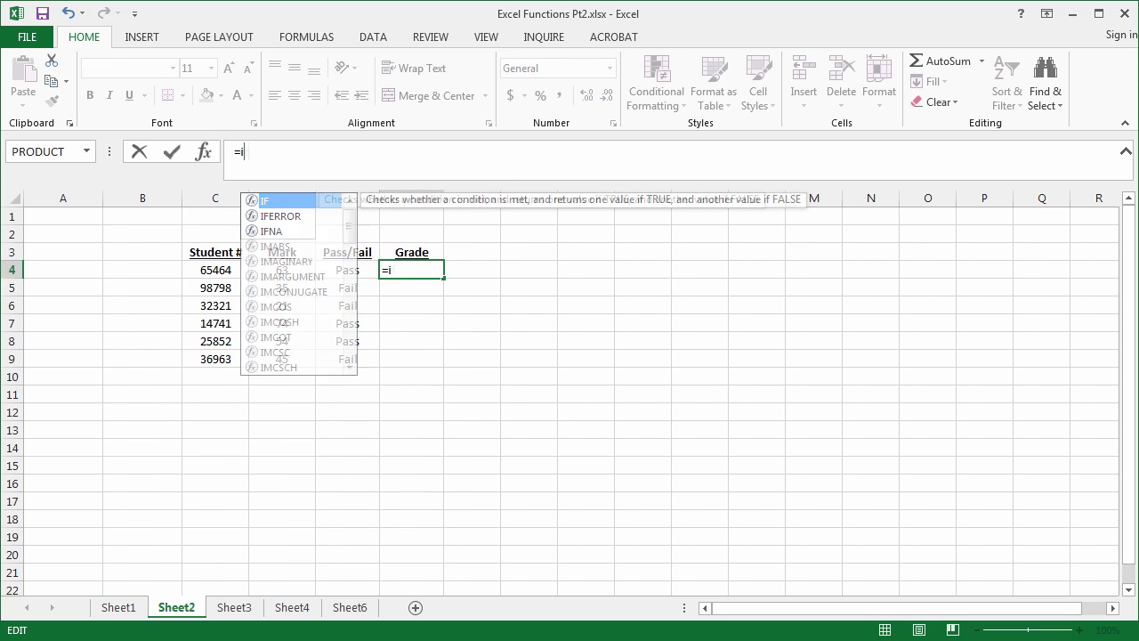
pyautogui.write('F(Mark')
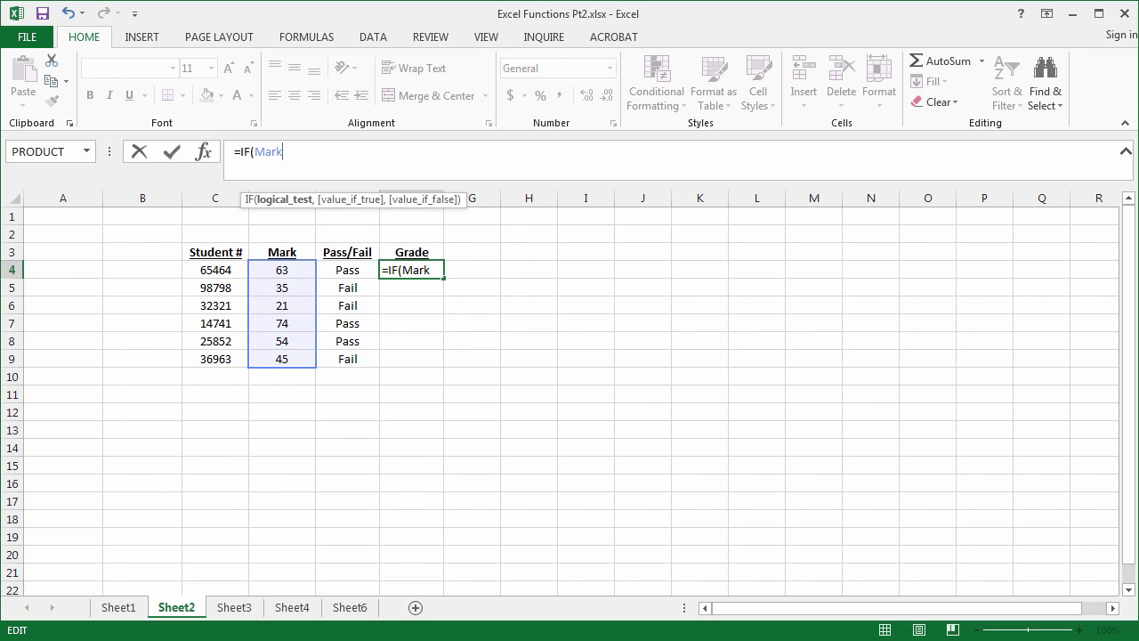
pyautogui.write('>80,"A"')
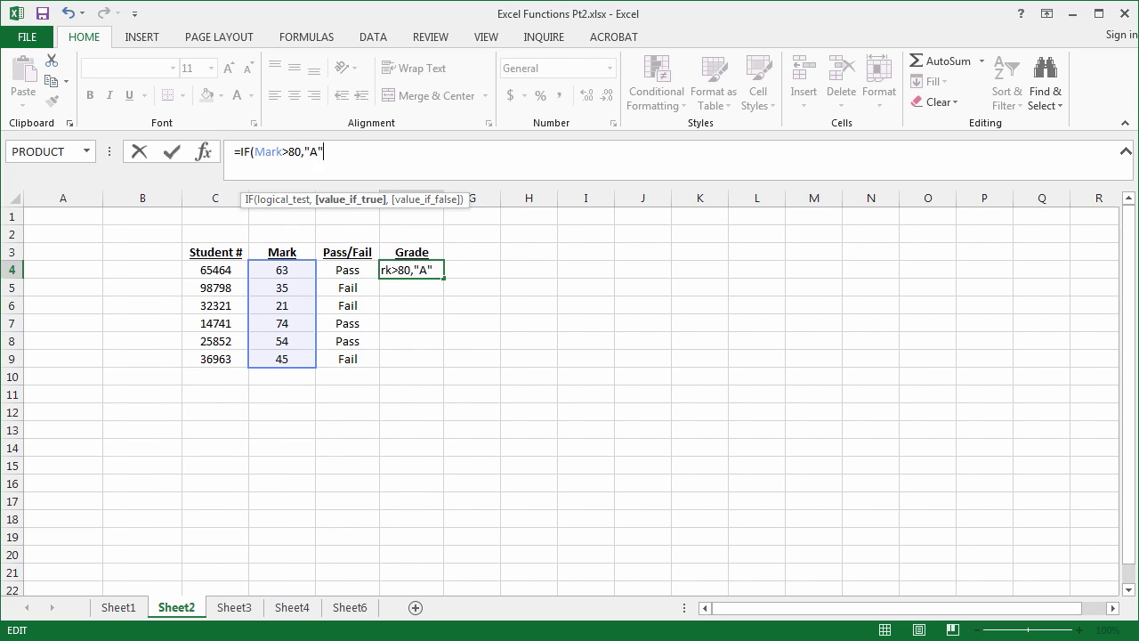
pyautogui.write(',IF(Mark>')
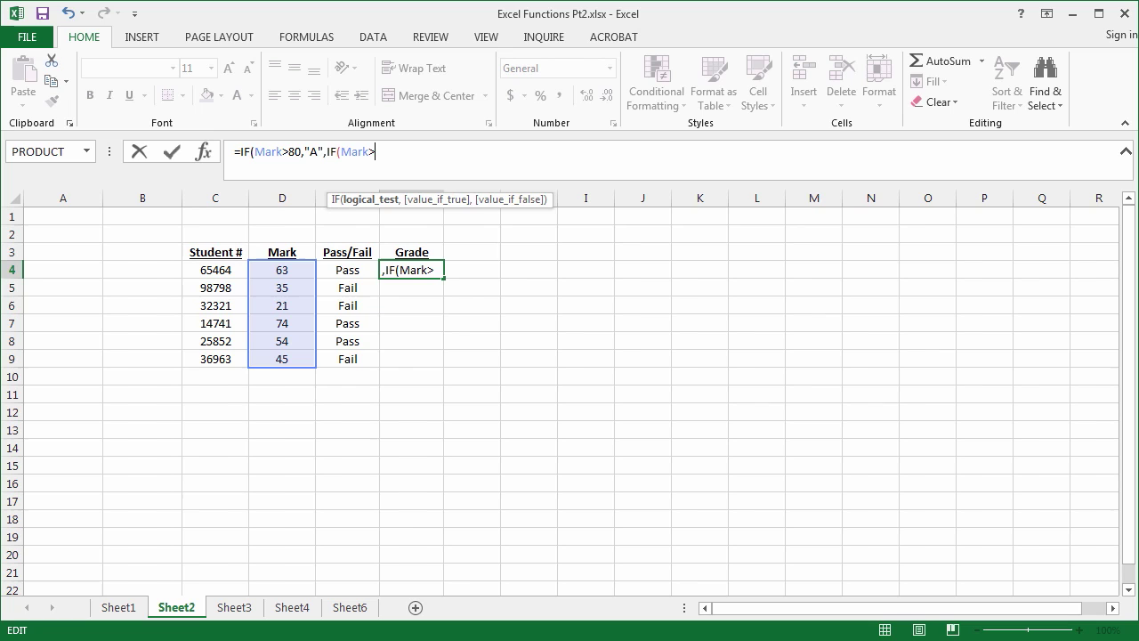
pyautogui.write('70,"B"')
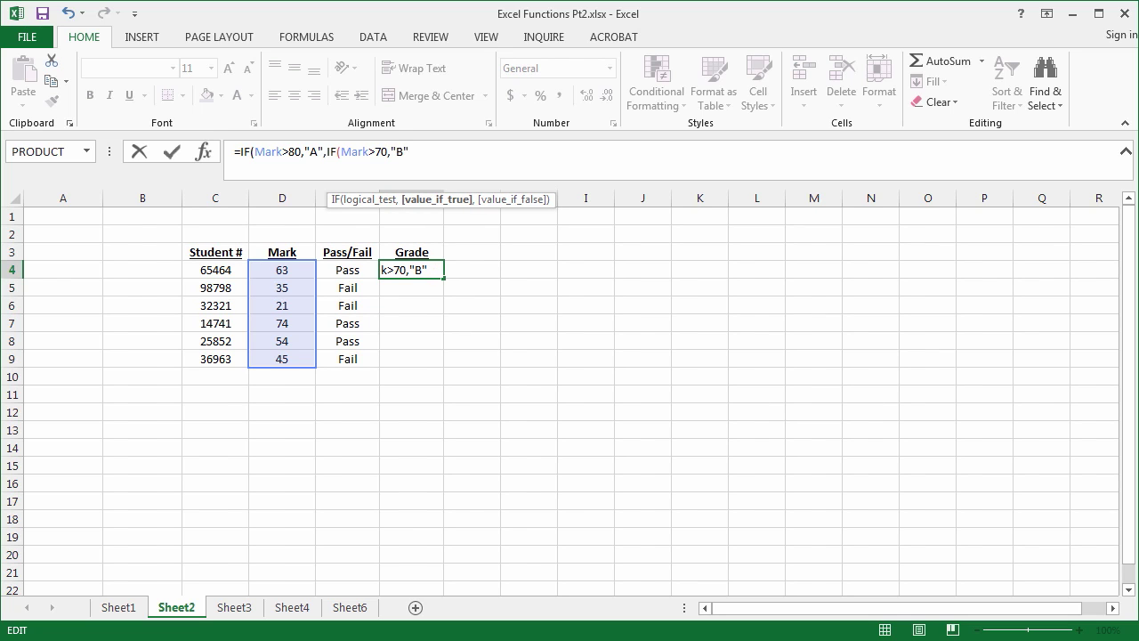
pyautogui.write(',IF(Mark')
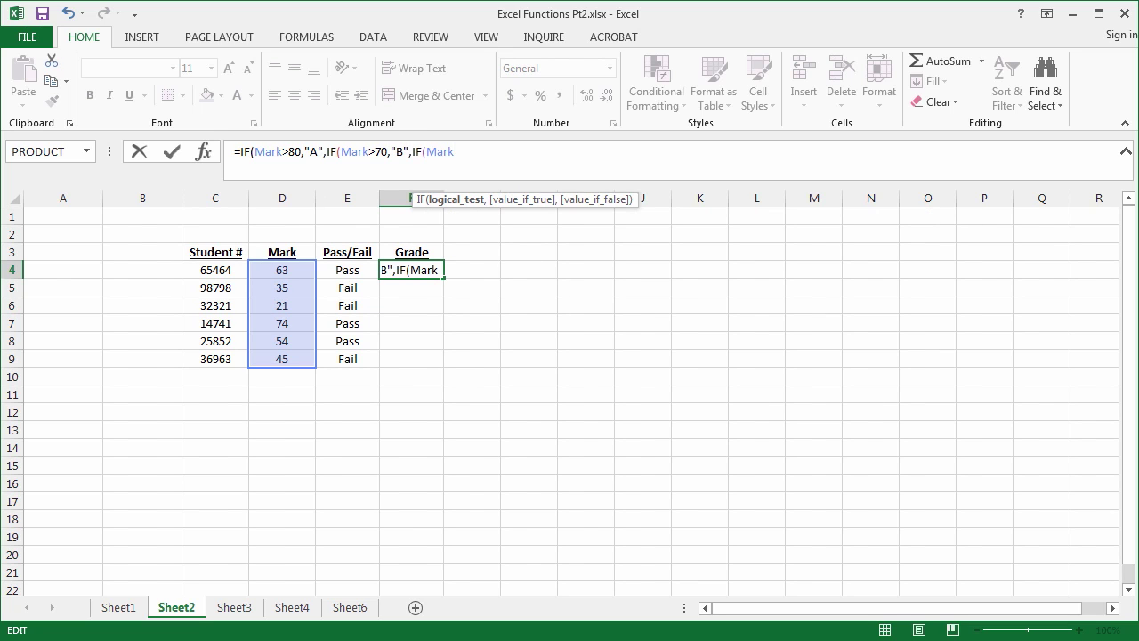
pyautogui.write('>60,"C')
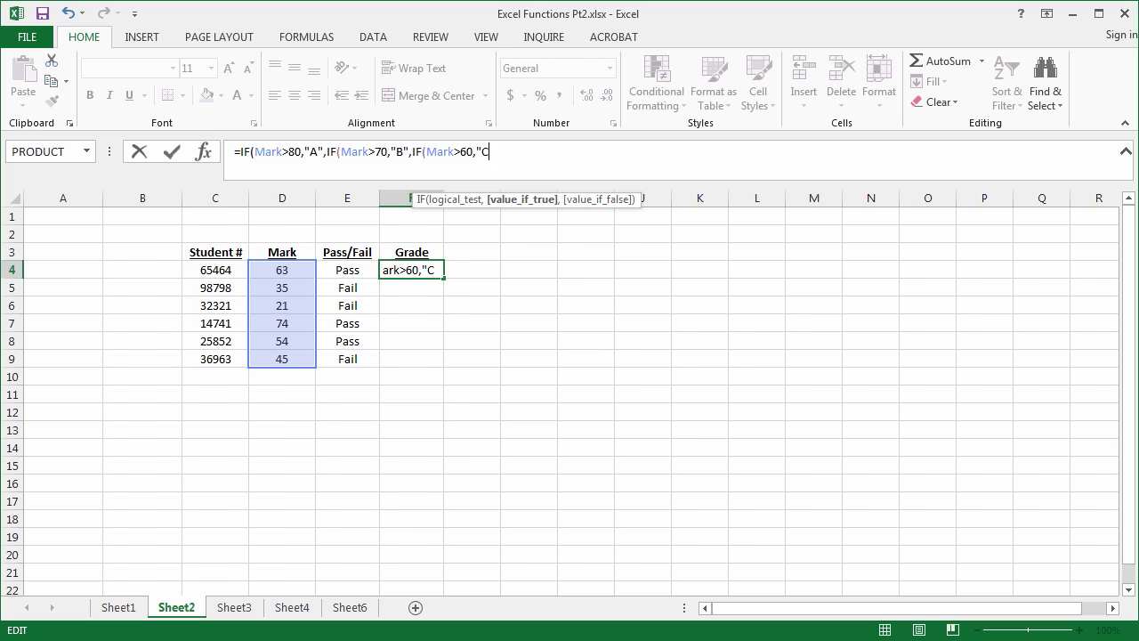
pyautogui.write('",IF(Mark>')
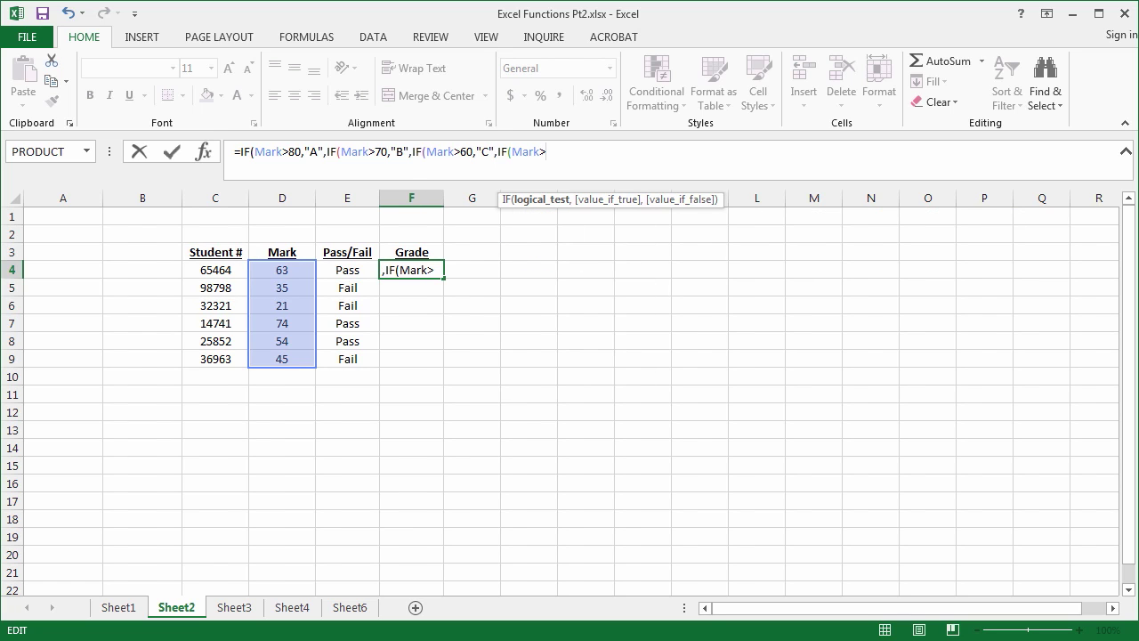
pyautogui.write('50,"D",')
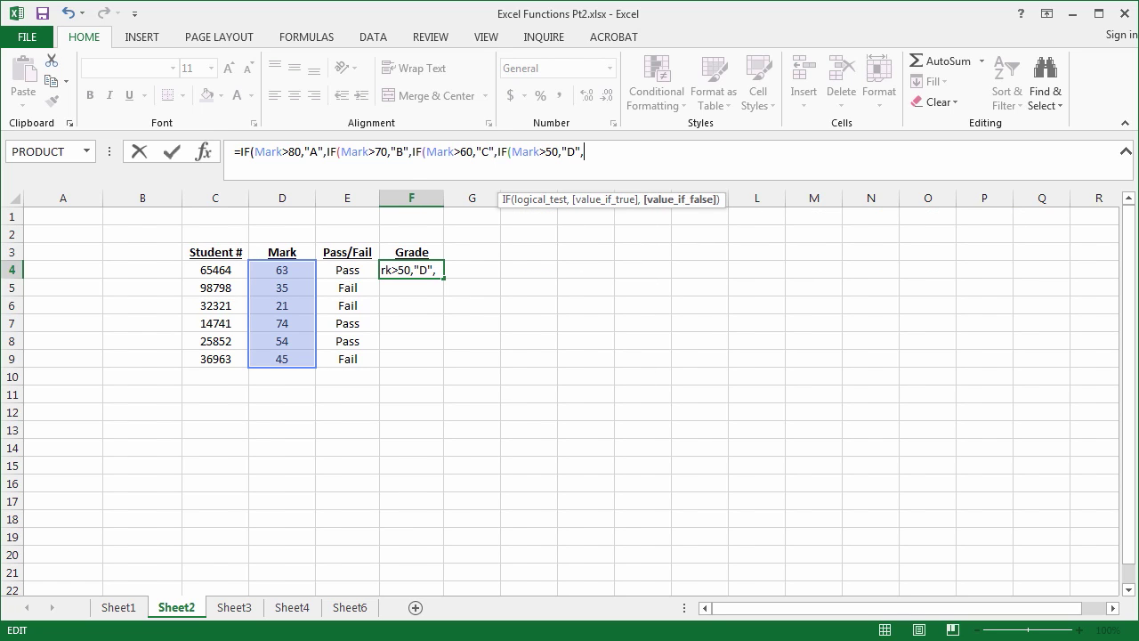
pyautogui.write('i')
pyautogui.press('Tab')
pyautogui.write('ma')
pyautogui.press('Tab')
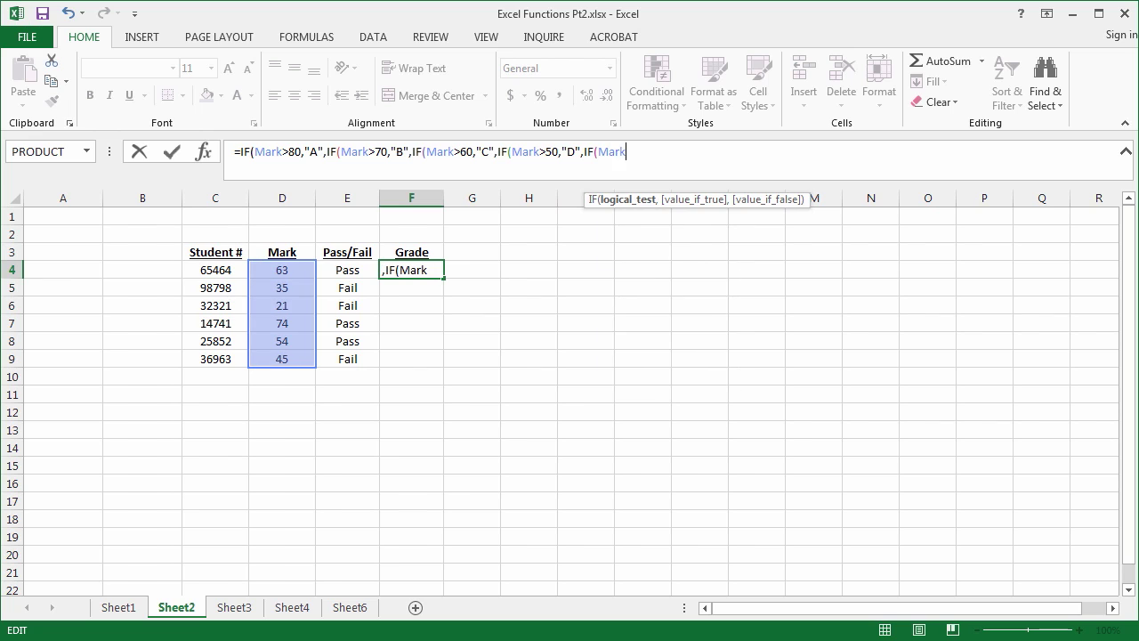
pyautogui.write('>40,')
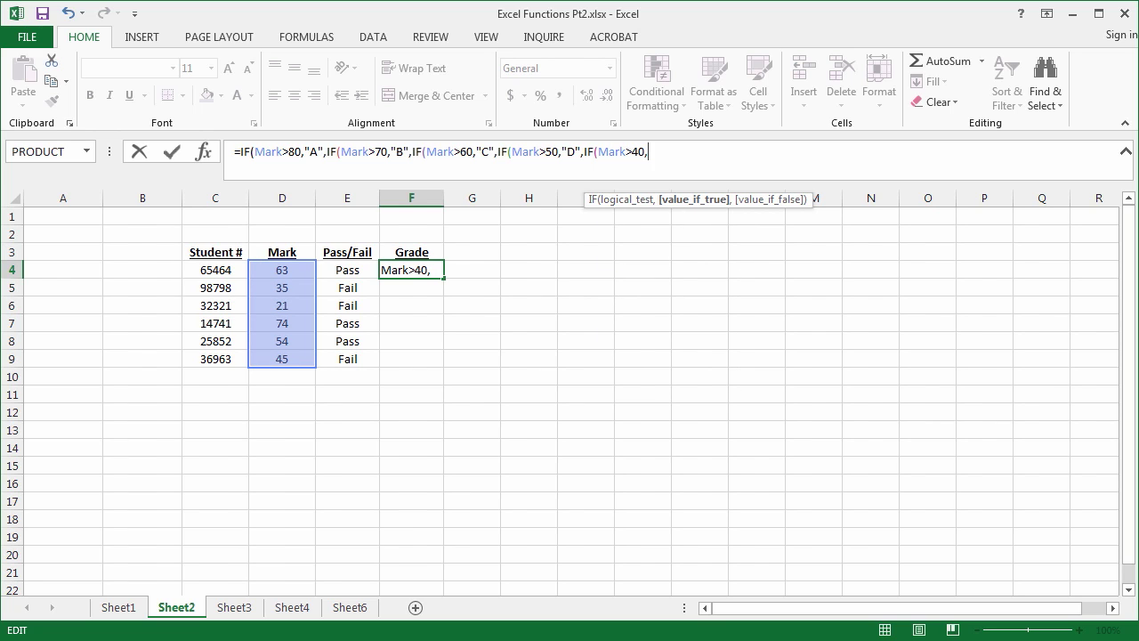
pyautogui.write('"E","F')
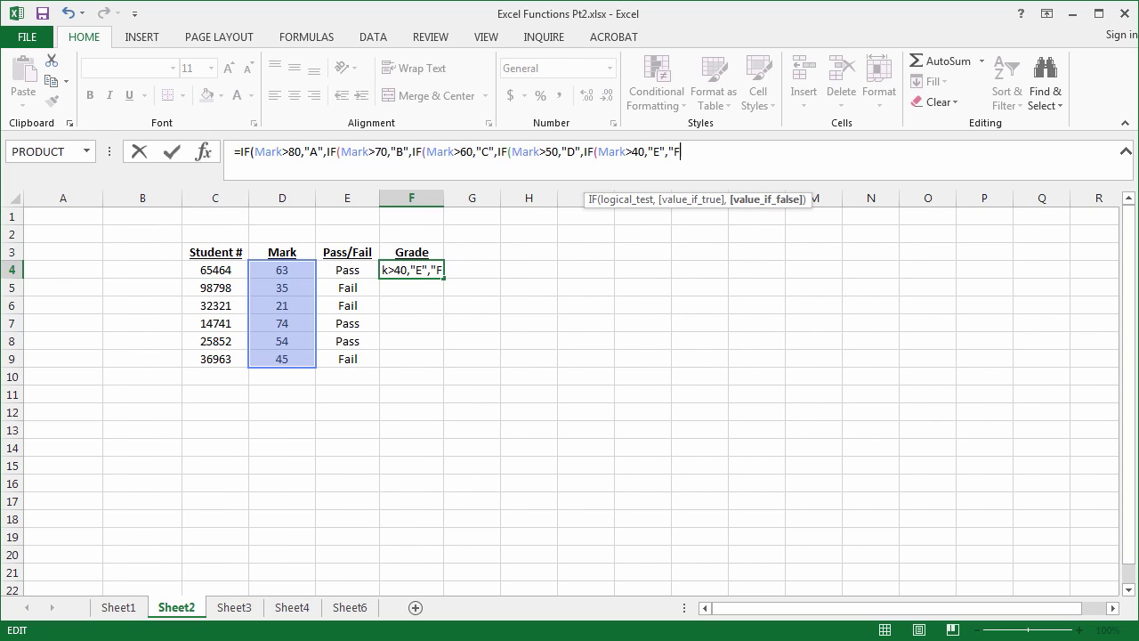
pyautogui.write('"')
pyautogui.press('Return')
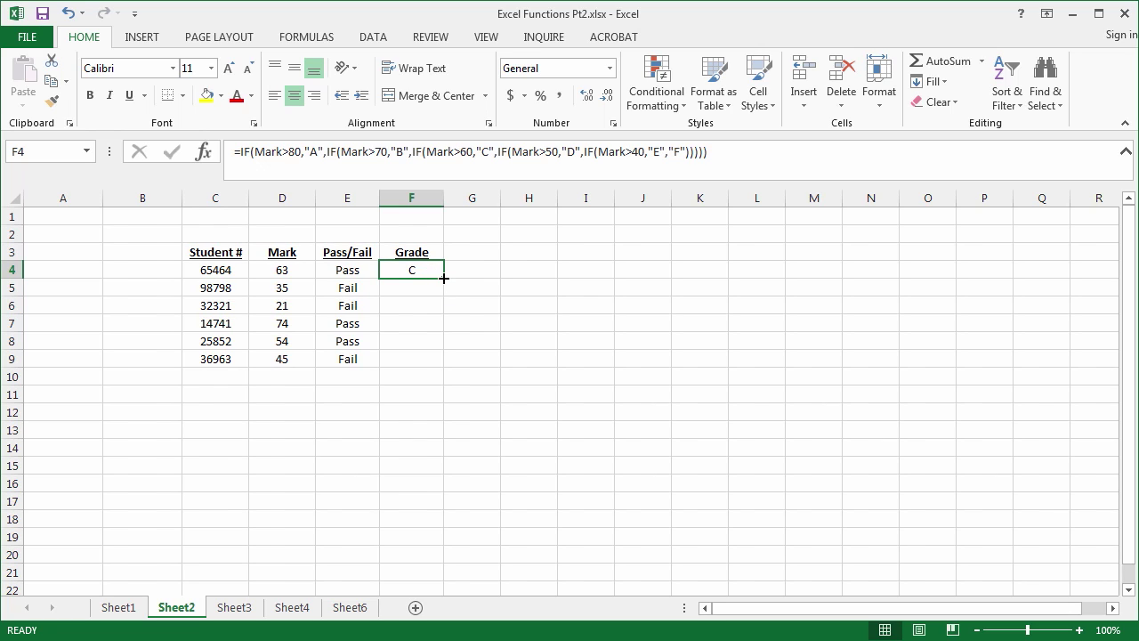
# Fill the grade formula down F4:F9, giving grades C, F, F, B, D and E.
pyautogui.doubleClick(443, 278)
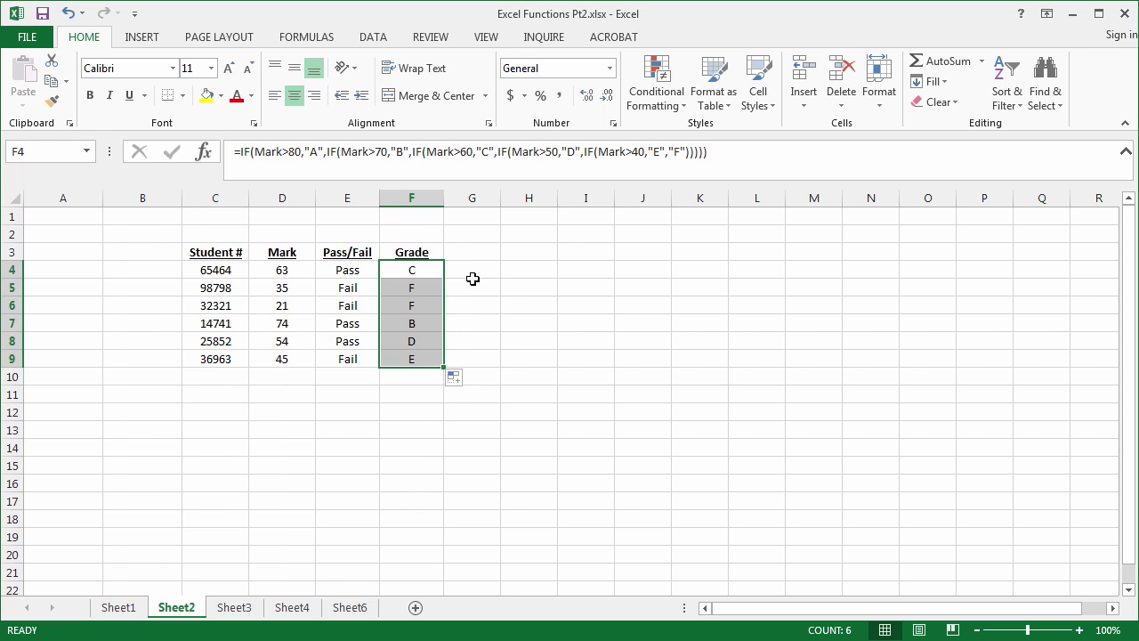
pyautogui.click(437, 253)
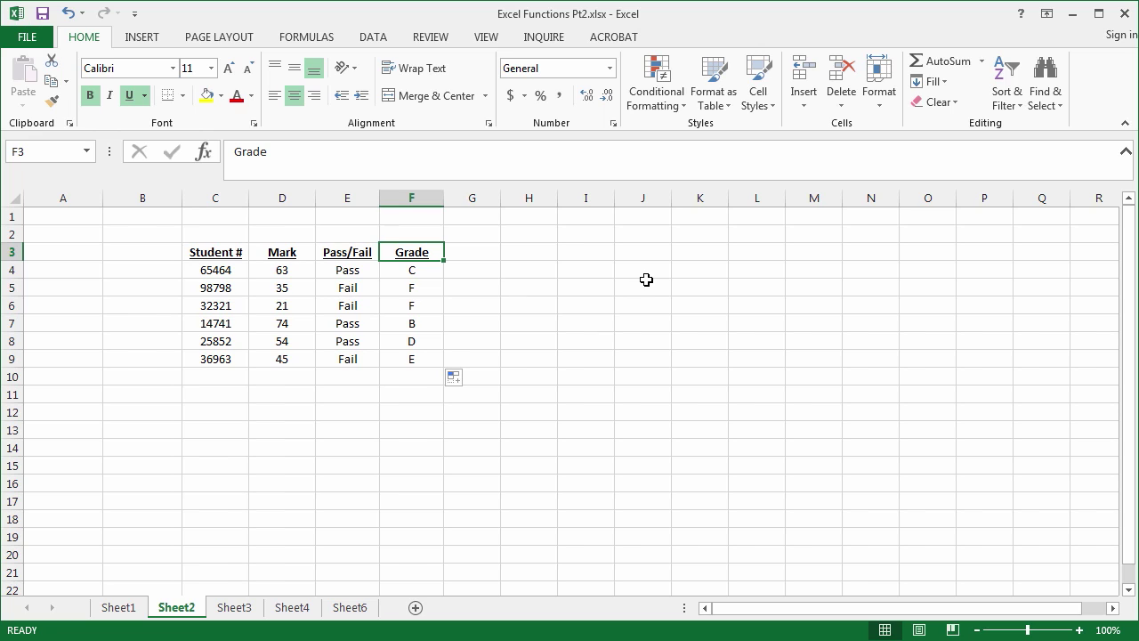
pyautogui.click(1014, 109)
pyautogui.click(1036, 186)
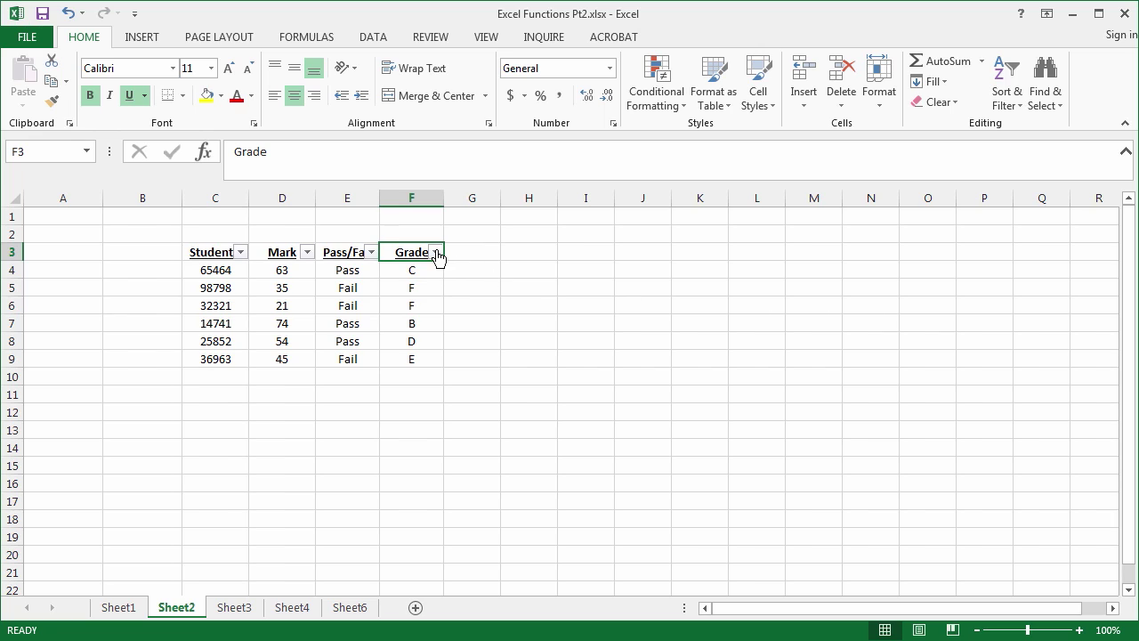
pyautogui.click(436, 253)
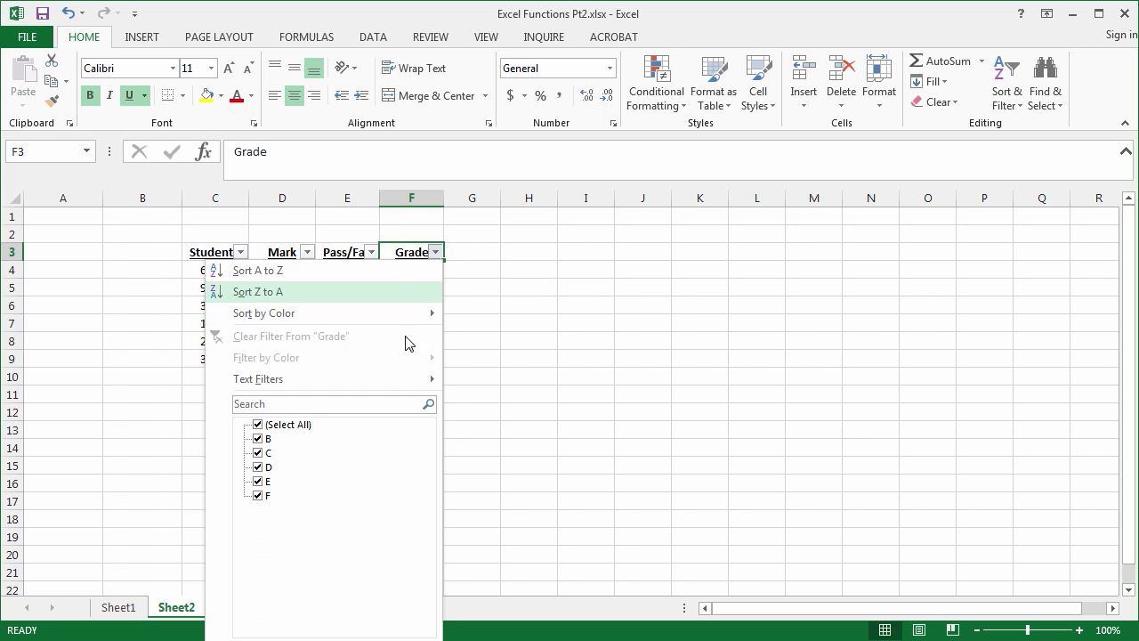
pyautogui.click(258, 424)
pyautogui.click(258, 495)
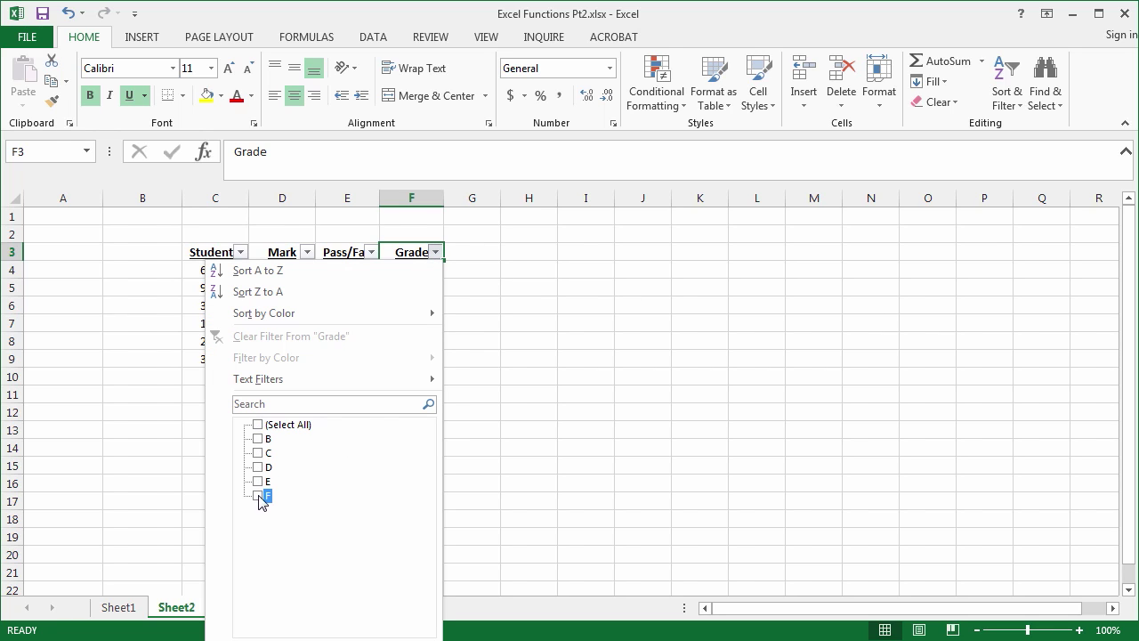
pyautogui.press('Return')
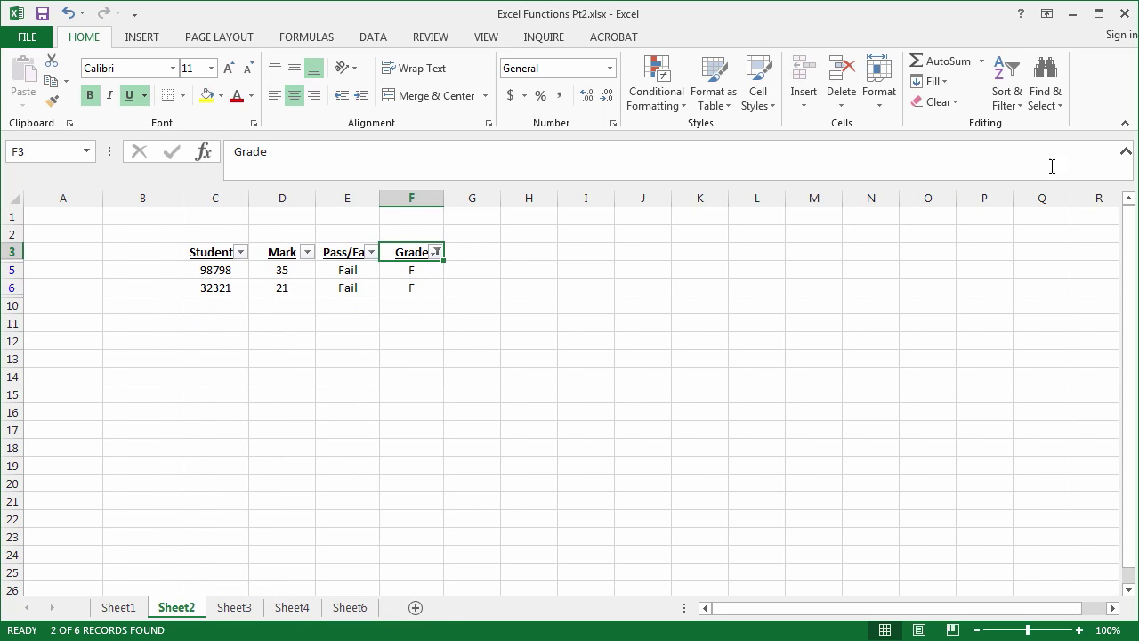
pyautogui.click(1019, 106)
pyautogui.click(1034, 191)
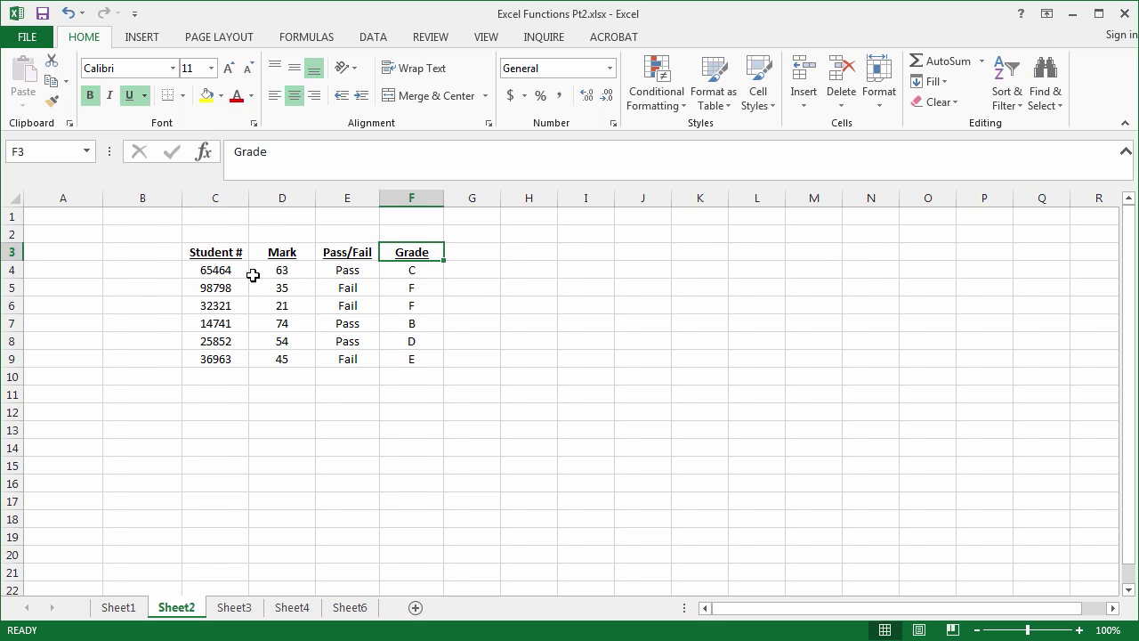
# Custom-sort C3:F9 by Mark largest to smallest, then by Student #.
pyautogui.moveTo(201, 252); pyautogui.dragTo(416, 359)
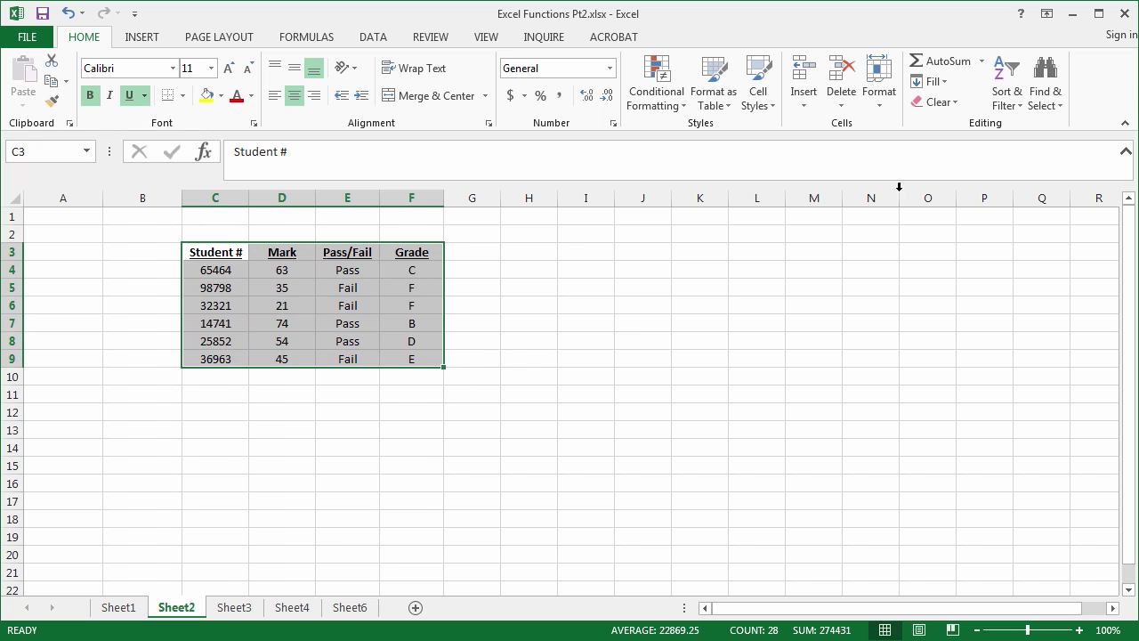
pyautogui.click(1022, 100)
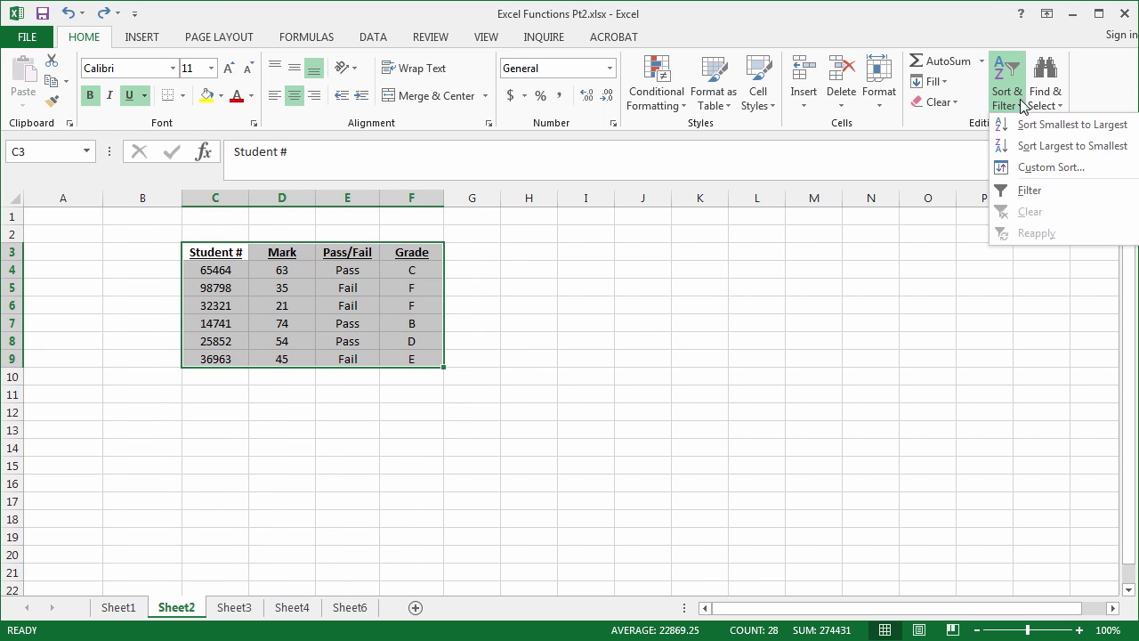
pyautogui.click(1035, 169)
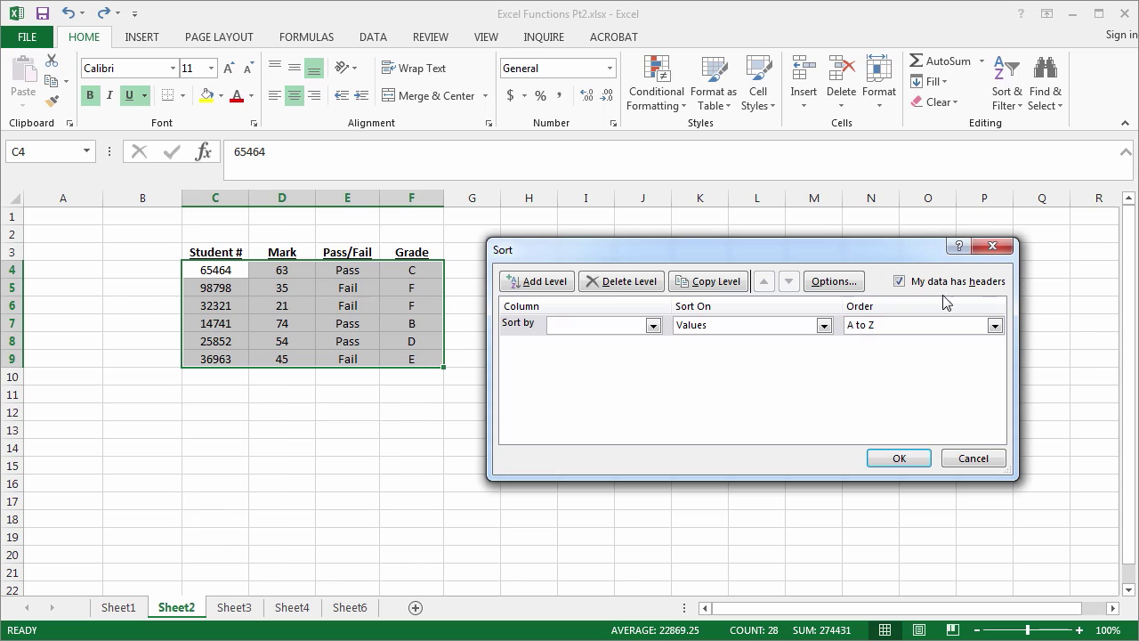
pyautogui.click(652, 325)
pyautogui.click(644, 353)
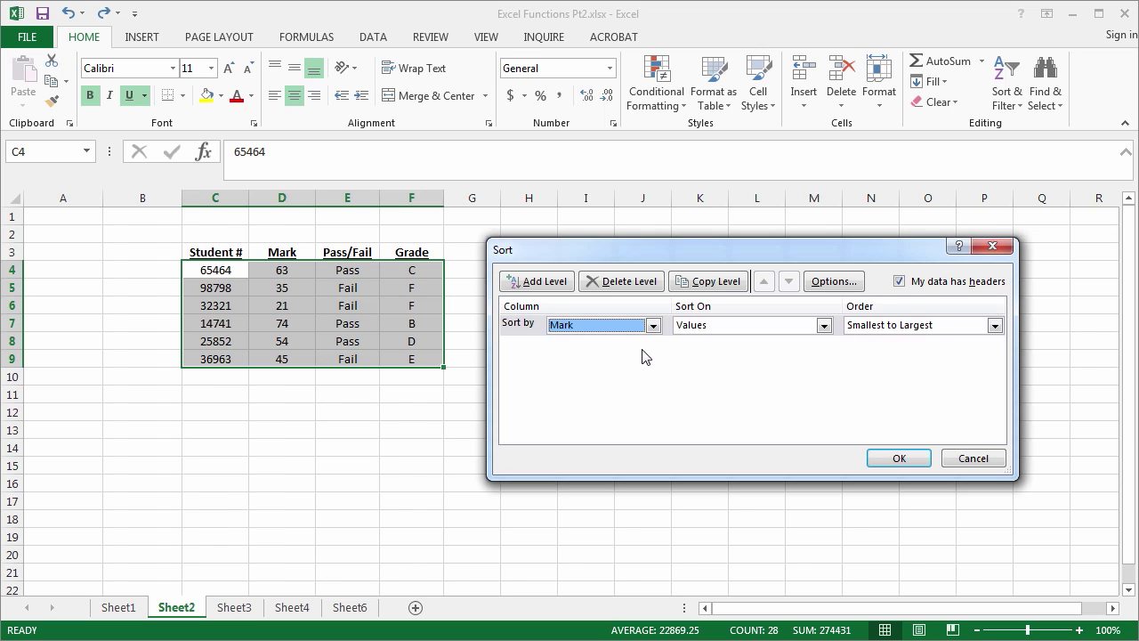
pyautogui.click(982, 325)
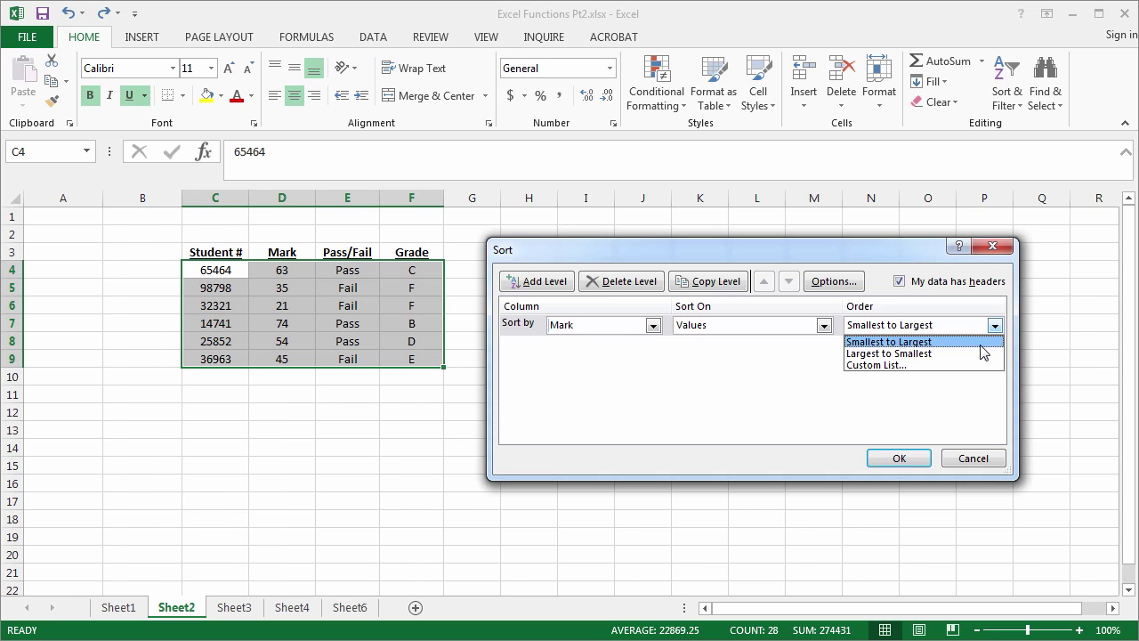
pyautogui.click(980, 350)
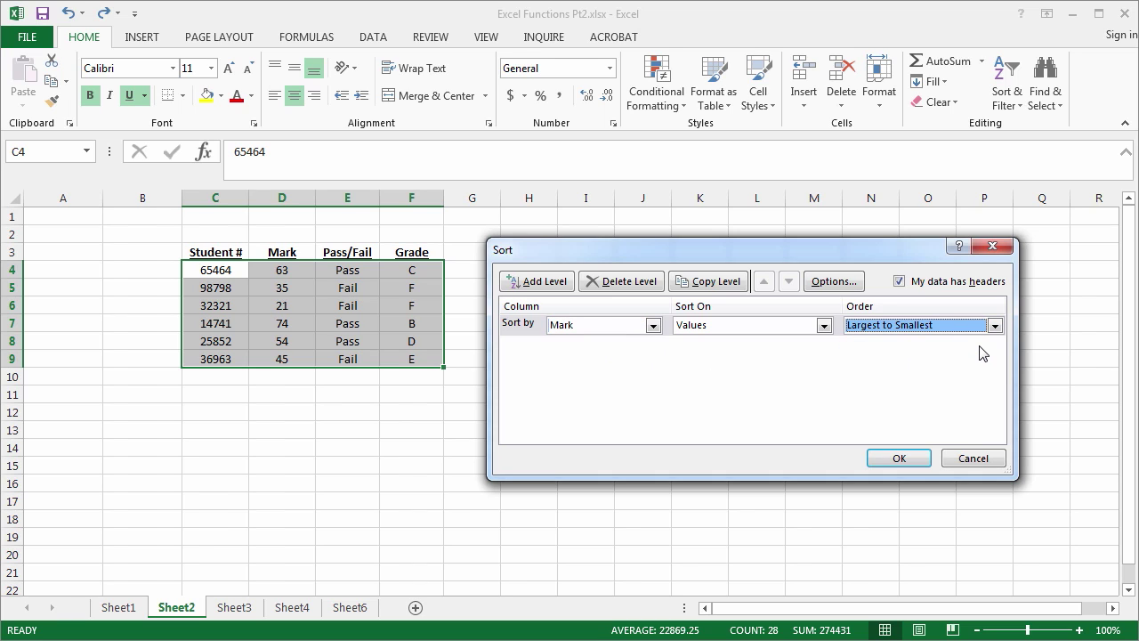
pyautogui.click(536, 281)
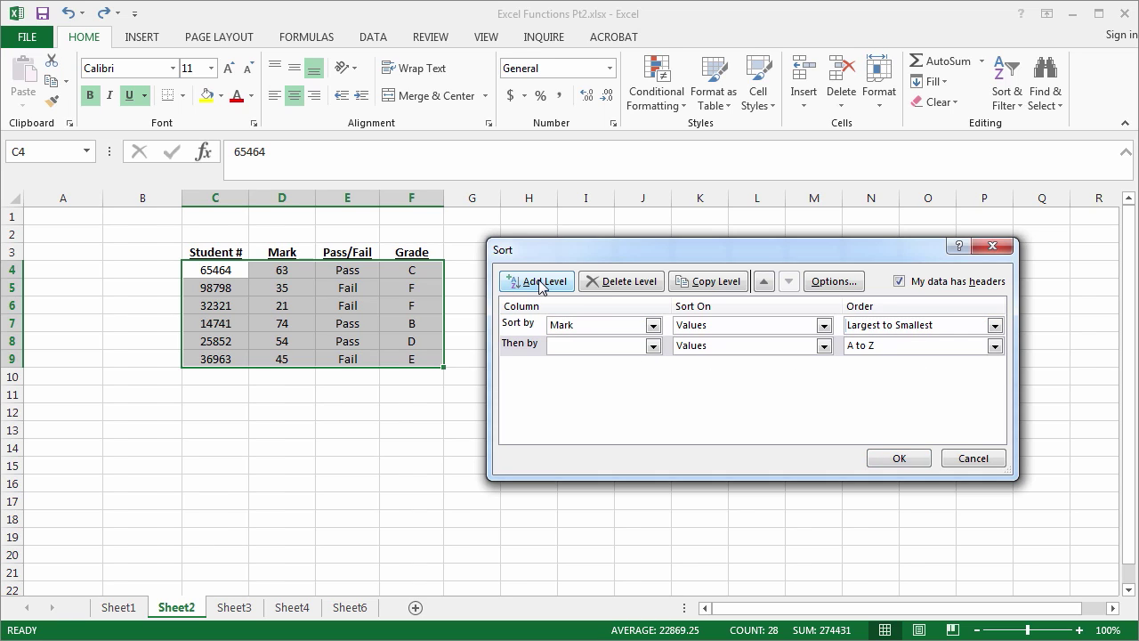
pyautogui.click(653, 346)
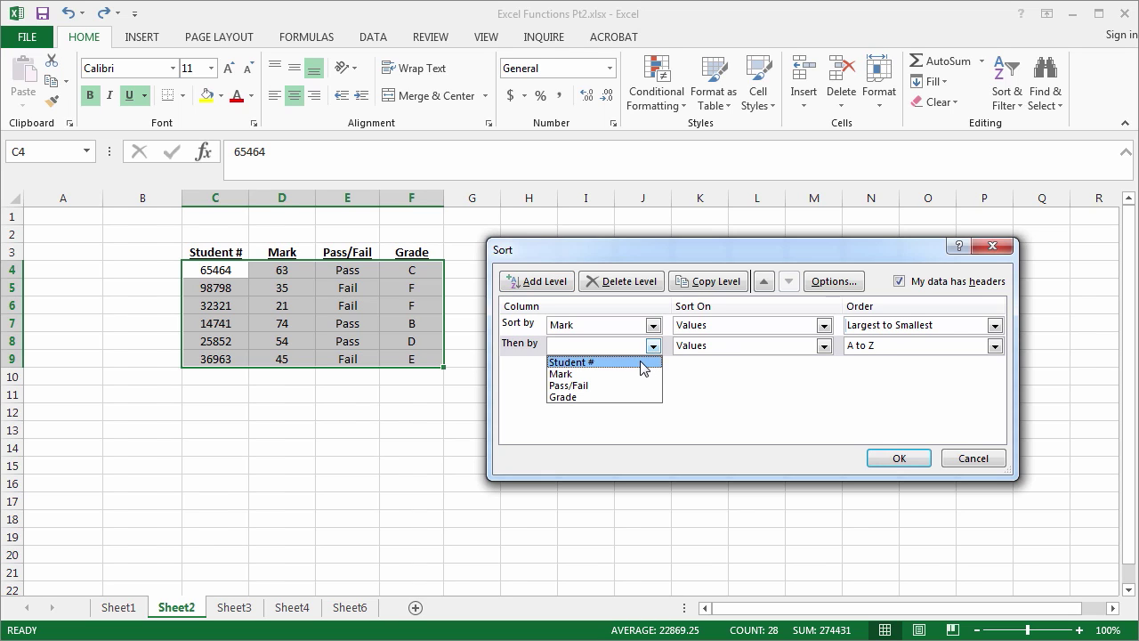
pyautogui.click(650, 360)
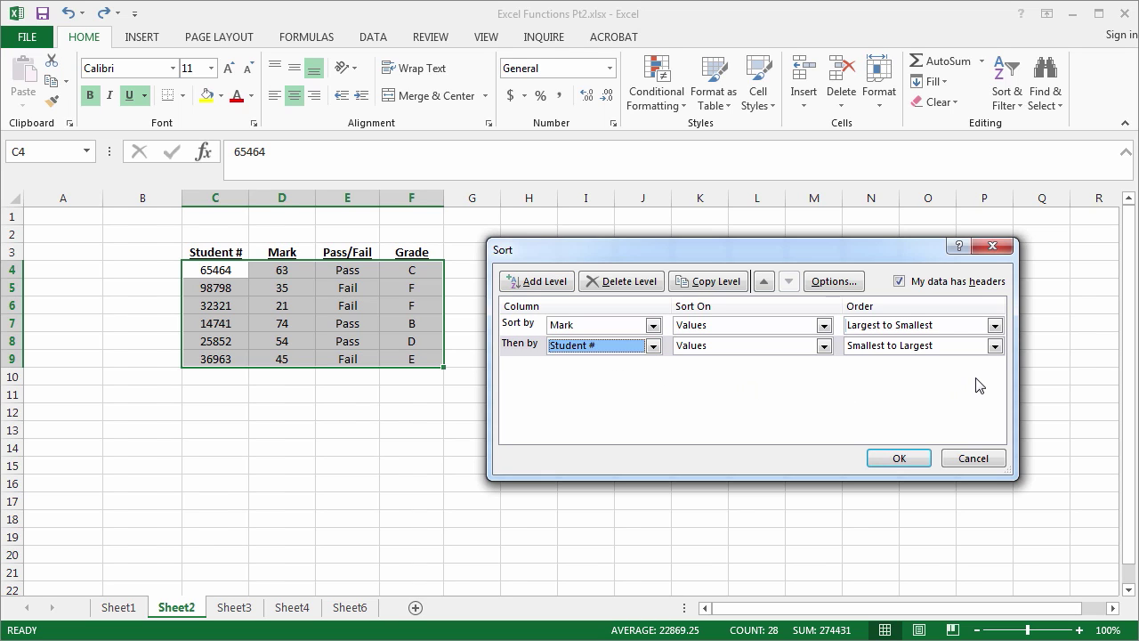
pyautogui.click(899, 458)
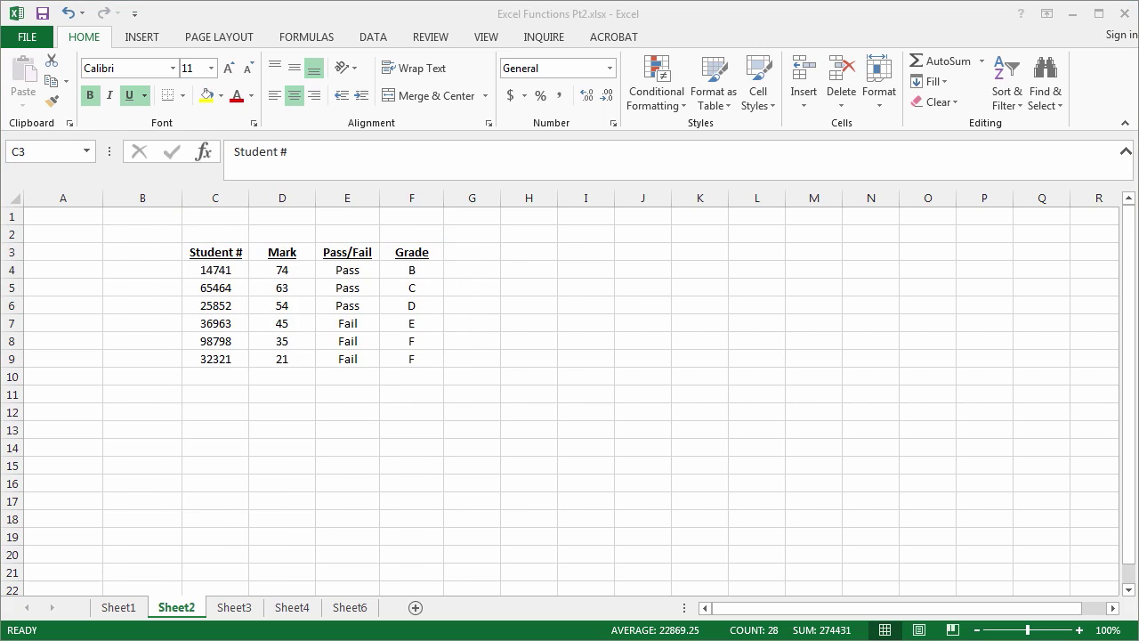
# On Sheet3, enter =COUNTIF(Numbers,">5") in B14, returning 4.
pyautogui.click(234, 607)
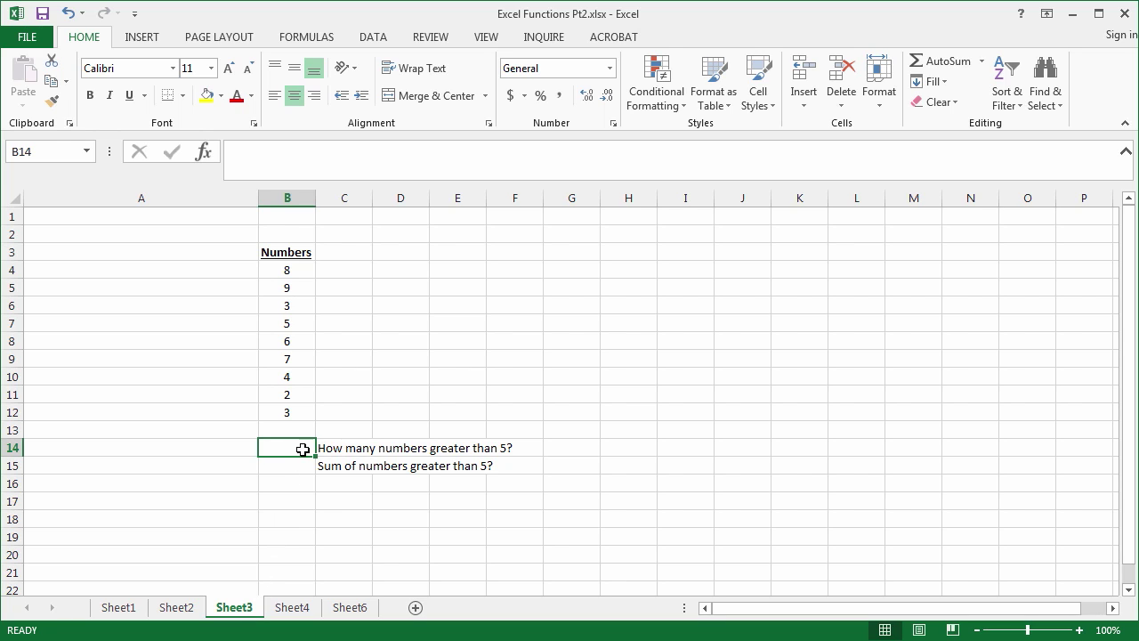
pyautogui.click(356, 160)
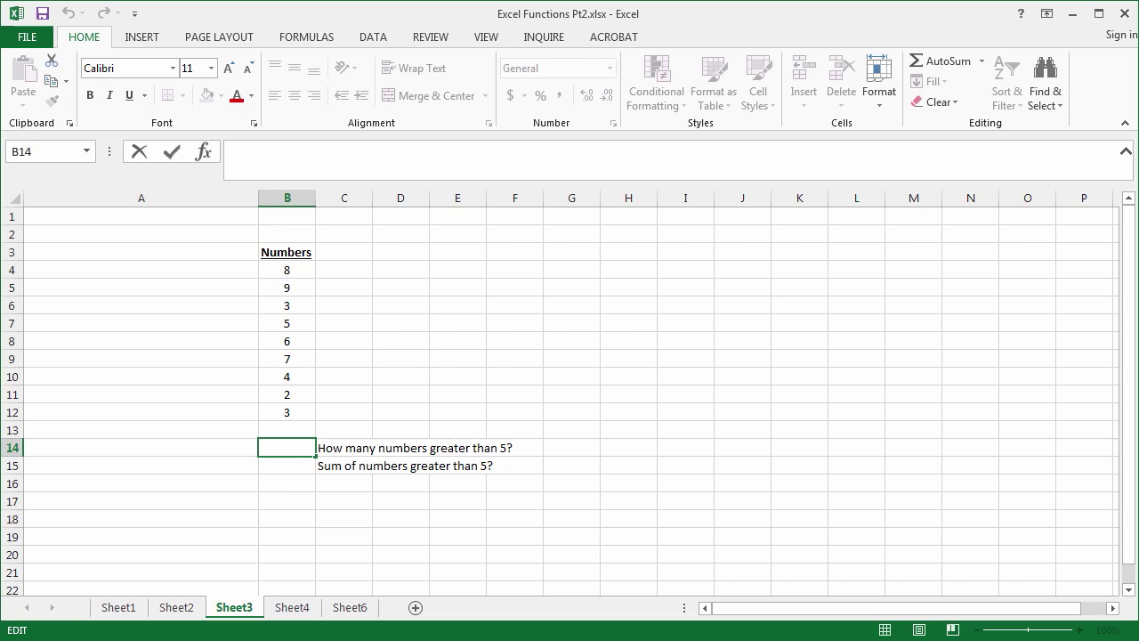
pyautogui.write('=coun')
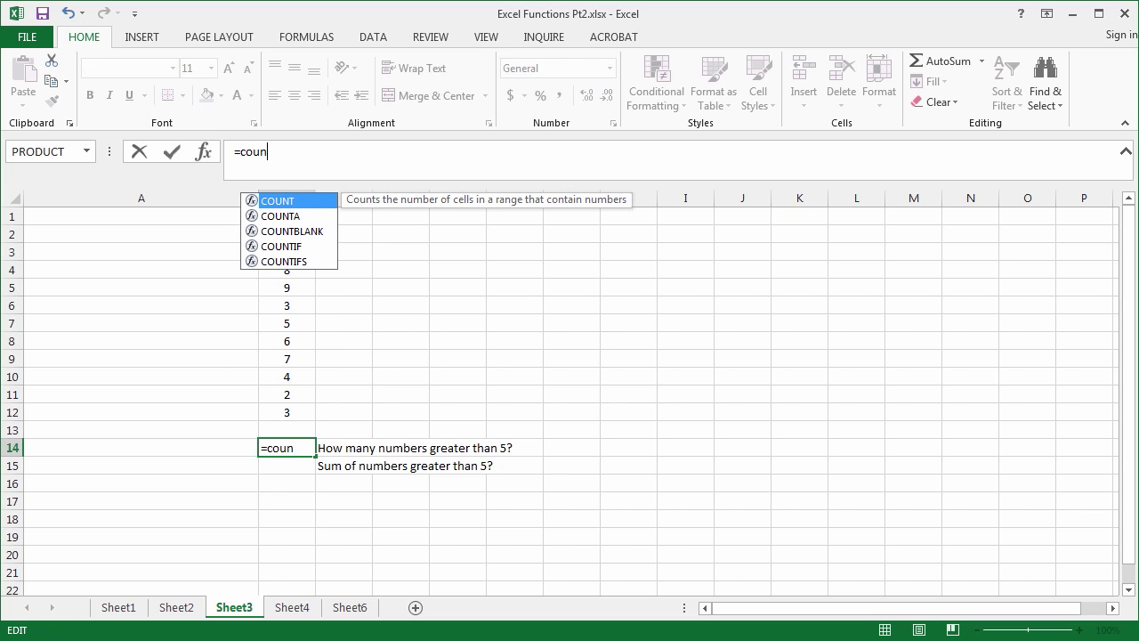
pyautogui.write('tif')
pyautogui.press('Tab')
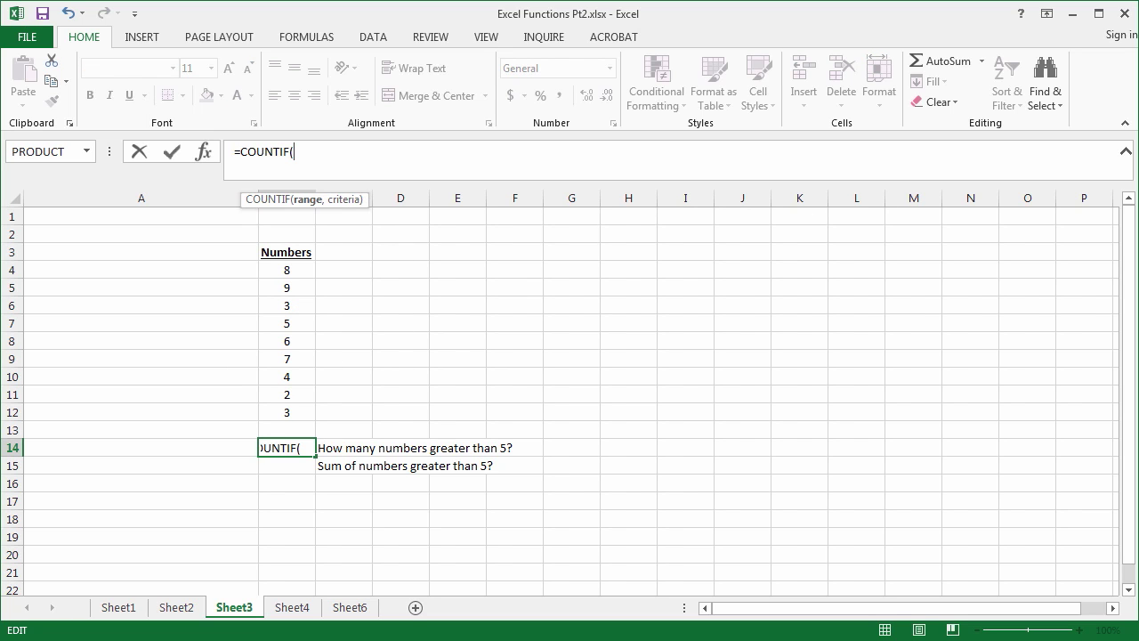
pyautogui.write('n')
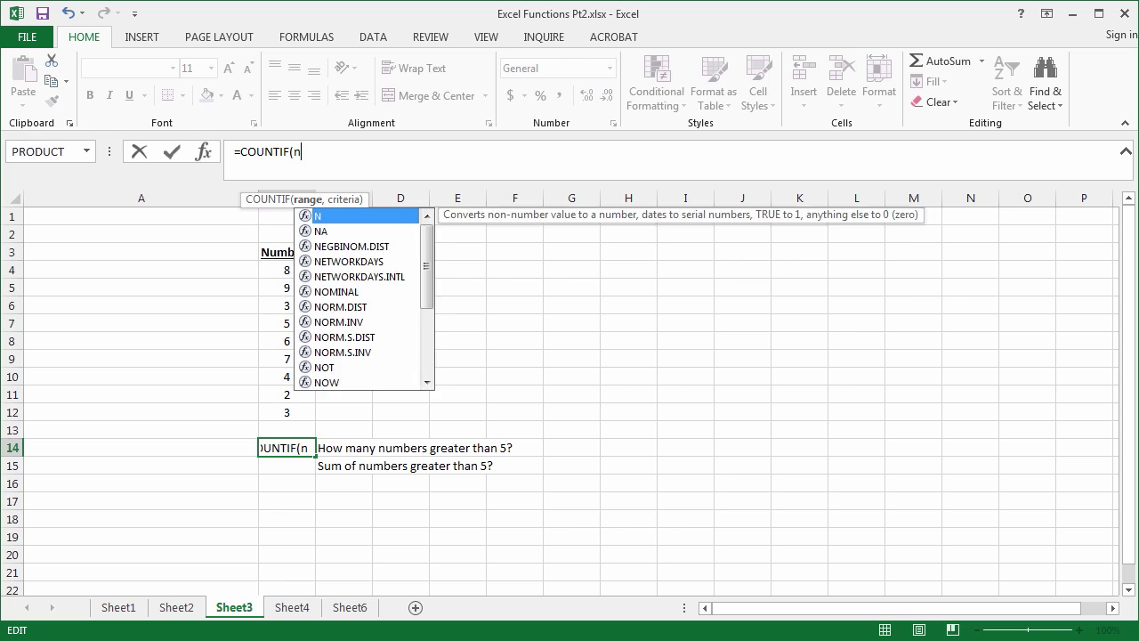
pyautogui.write('um')
pyautogui.press('Tab')
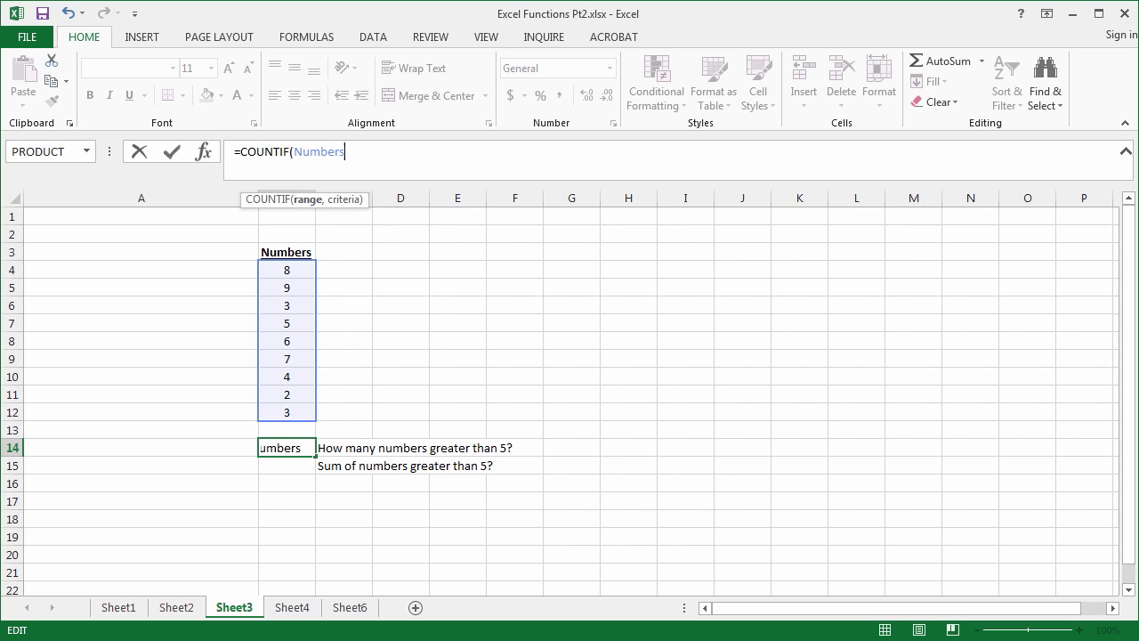
pyautogui.write(',"')
pyautogui.write('>')
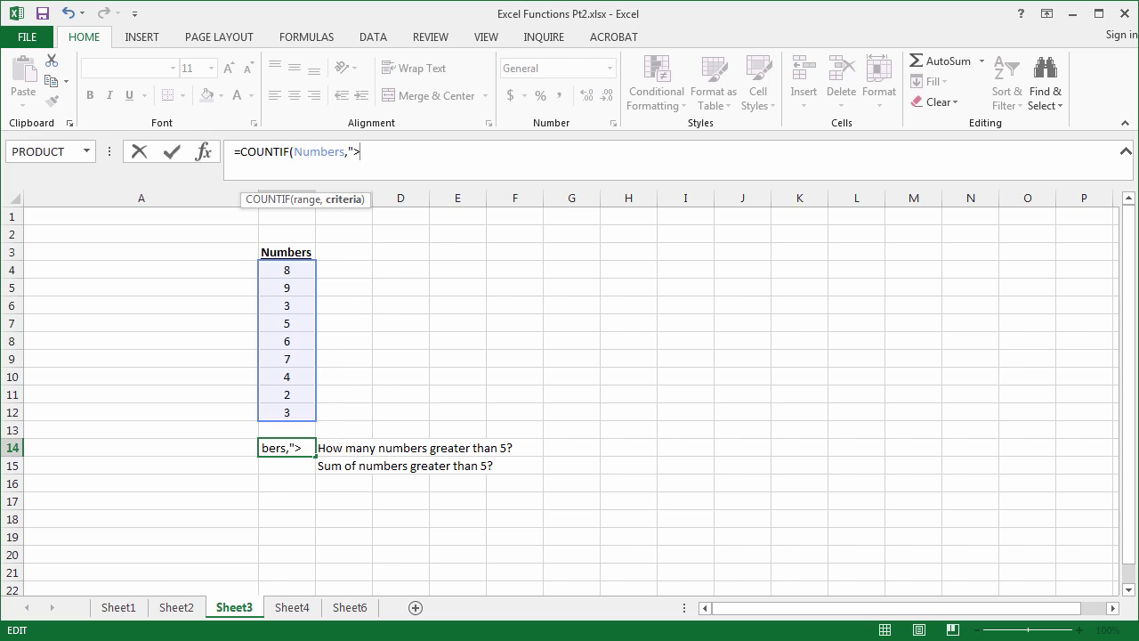
pyautogui.write('5")')
pyautogui.press('Return')
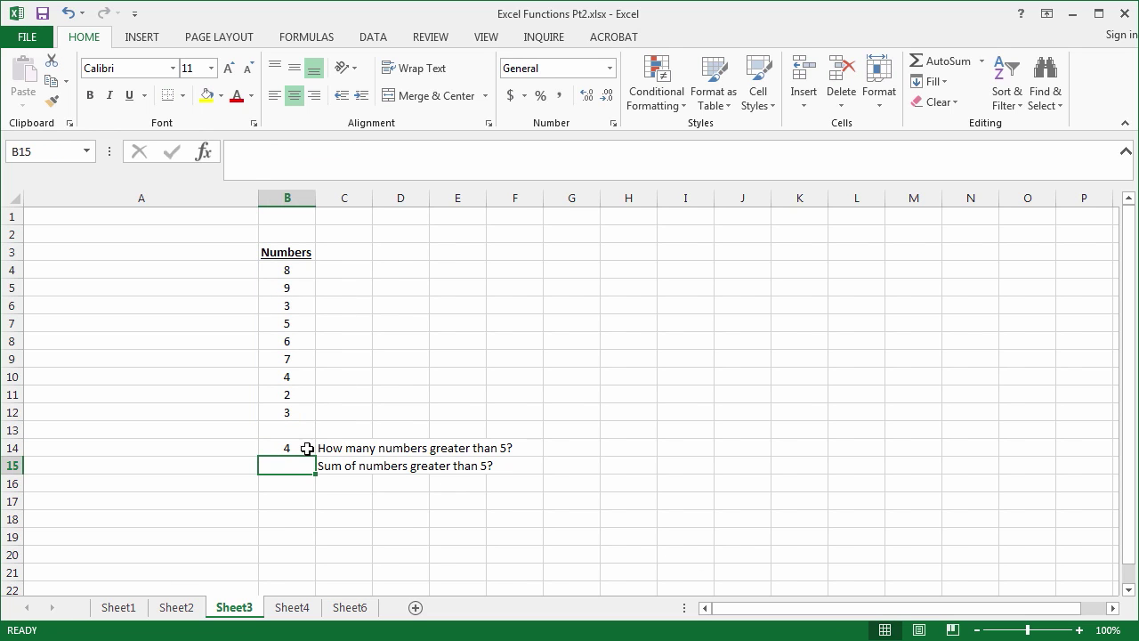
# Highlight the Numbers values greater than 5: 8, 9, 7 and 6.
pyautogui.click(305, 272)
pyautogui.moveTo(306, 273); pyautogui.dragTo(305, 290)
pyautogui.keyDown('ctrl'); pyautogui.click(305, 359); pyautogui.keyUp('ctrl')
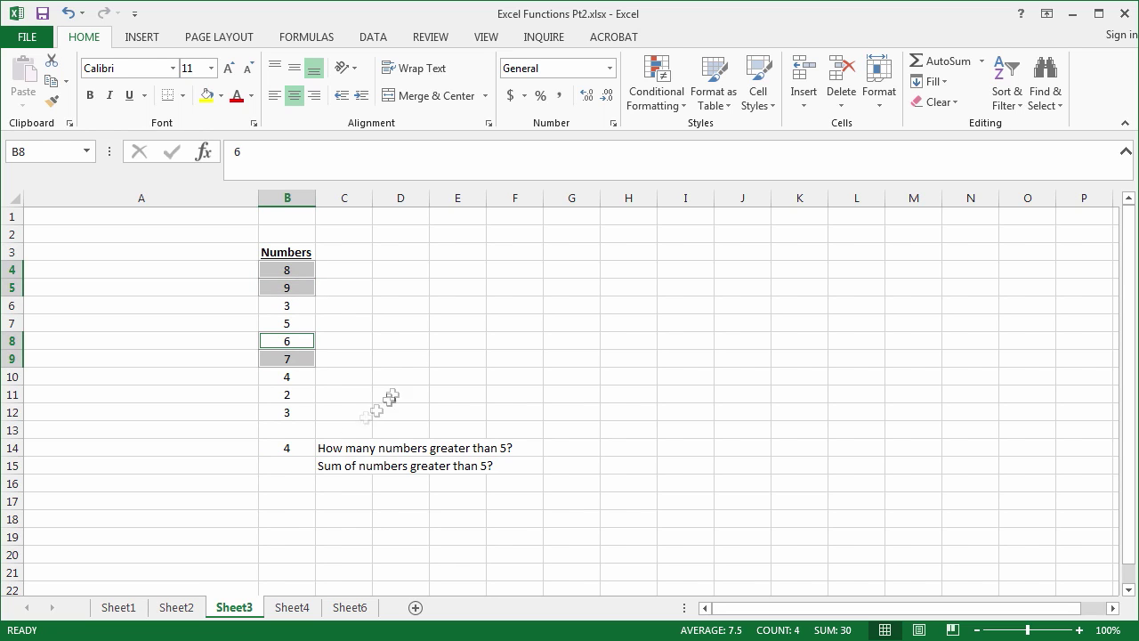
pyautogui.click(302, 465)
# Enter =SUMIF(Numbers,">5") in B15, totalling 30.
pyautogui.click(356, 160)
pyautogui.write('=sumif')
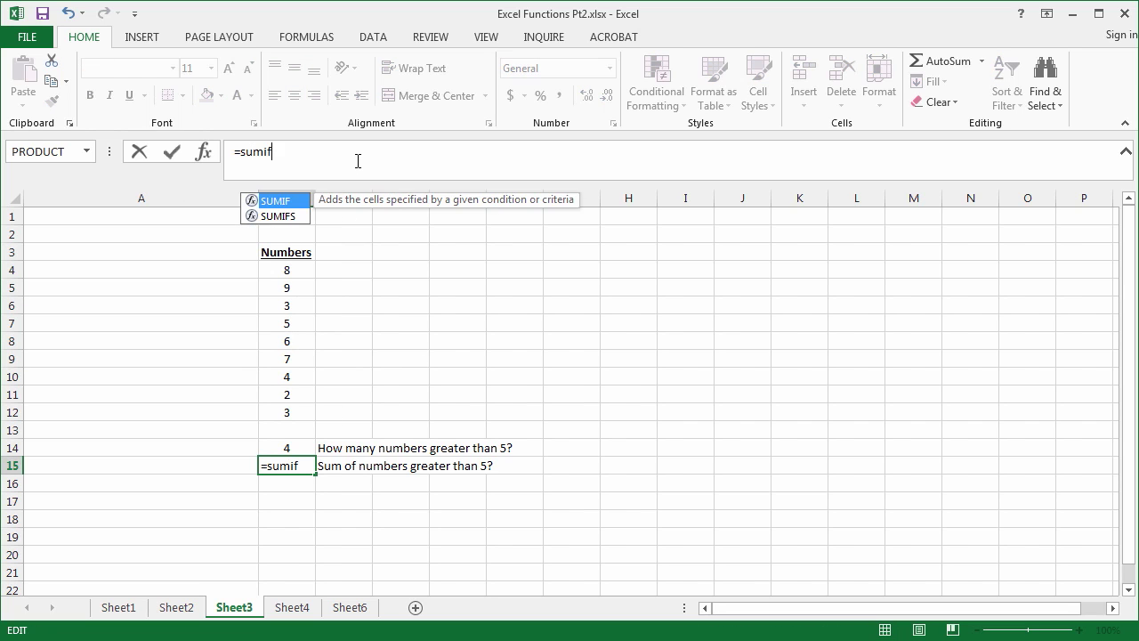
pyautogui.press('Tab')
pyautogui.write('n')
pyautogui.press('Tab')
pyautogui.write(',">5')
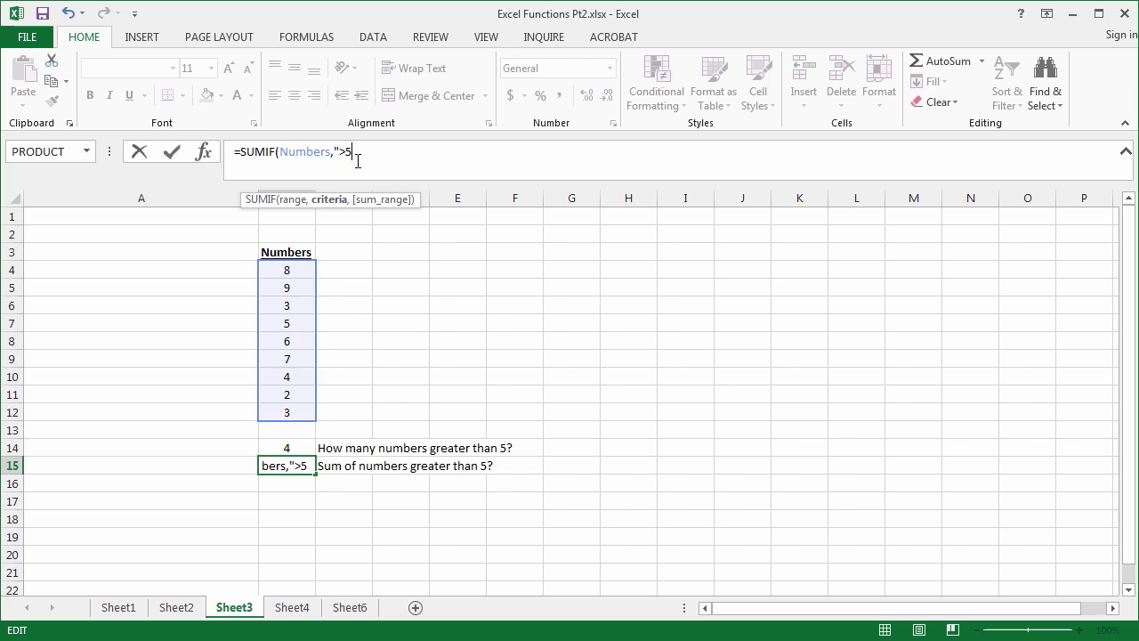
pyautogui.write('"')
pyautogui.press('Return')
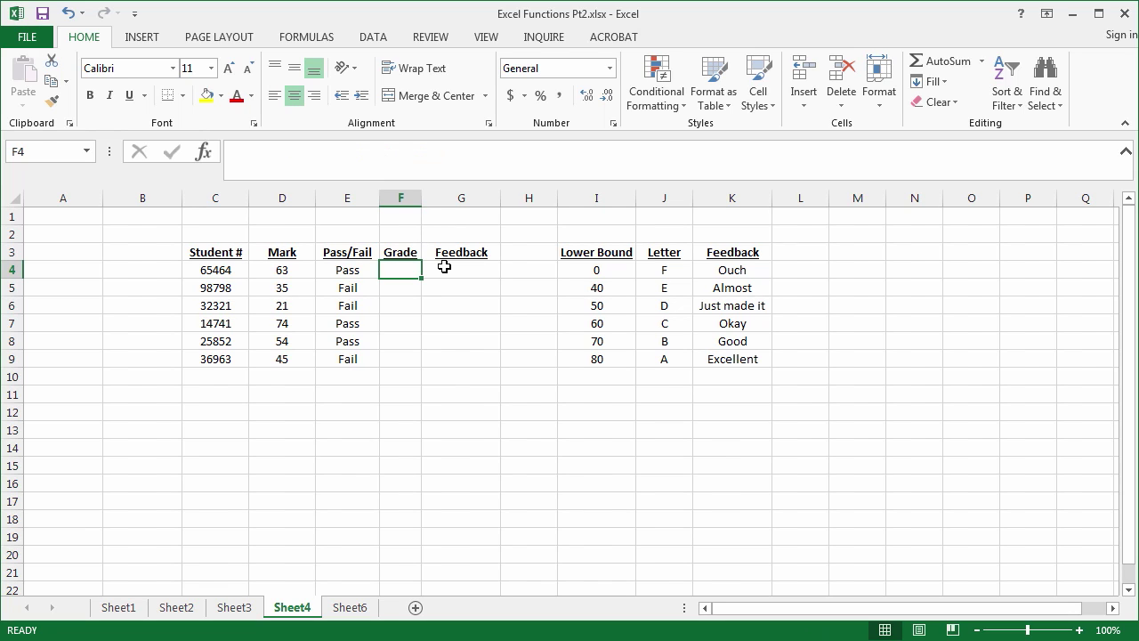
# Enter =LOOKUP(Mark,LwrBnd,Letter) in F4 with the sheet-level Mark name, returning C.
pyautogui.write('=')
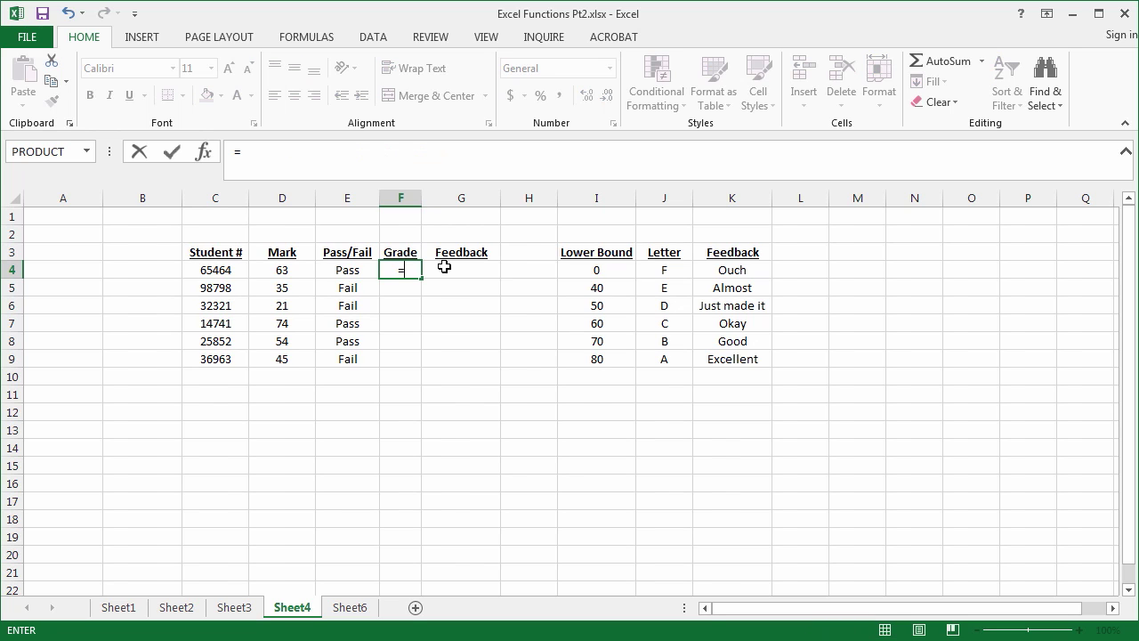
pyautogui.write('loo')
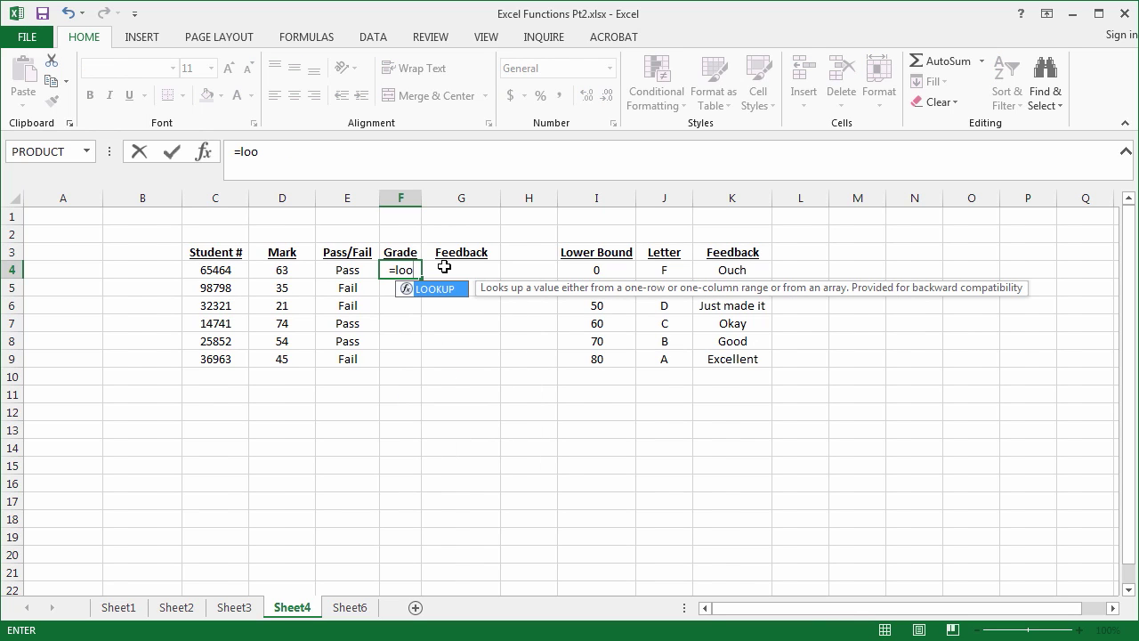
pyautogui.press('Tab')
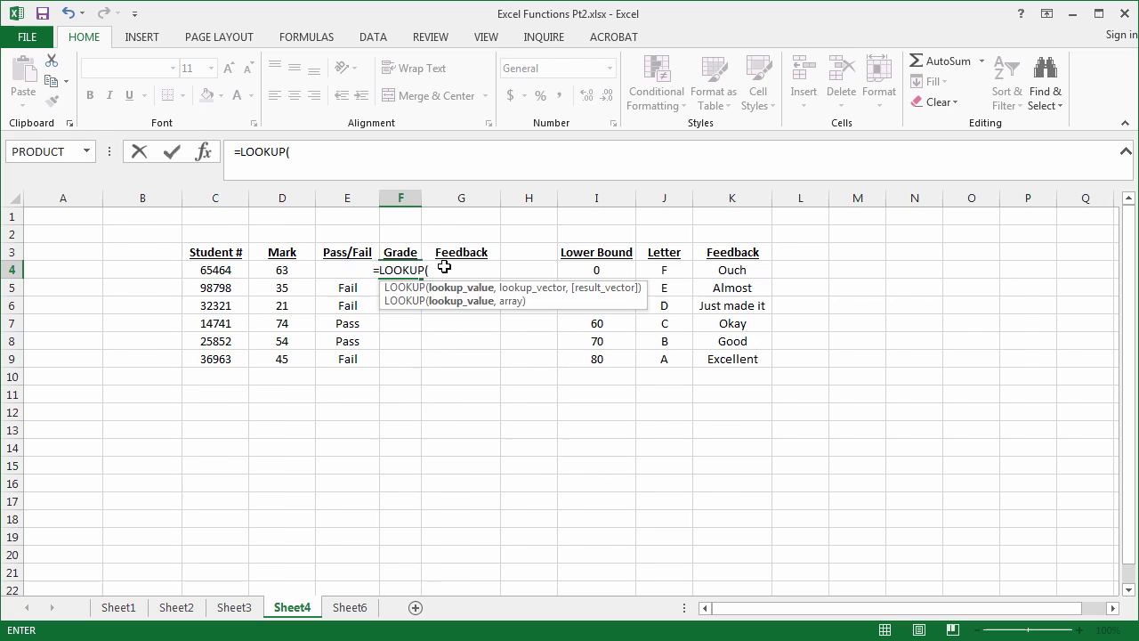
pyautogui.write('mar')
pyautogui.press('Down')
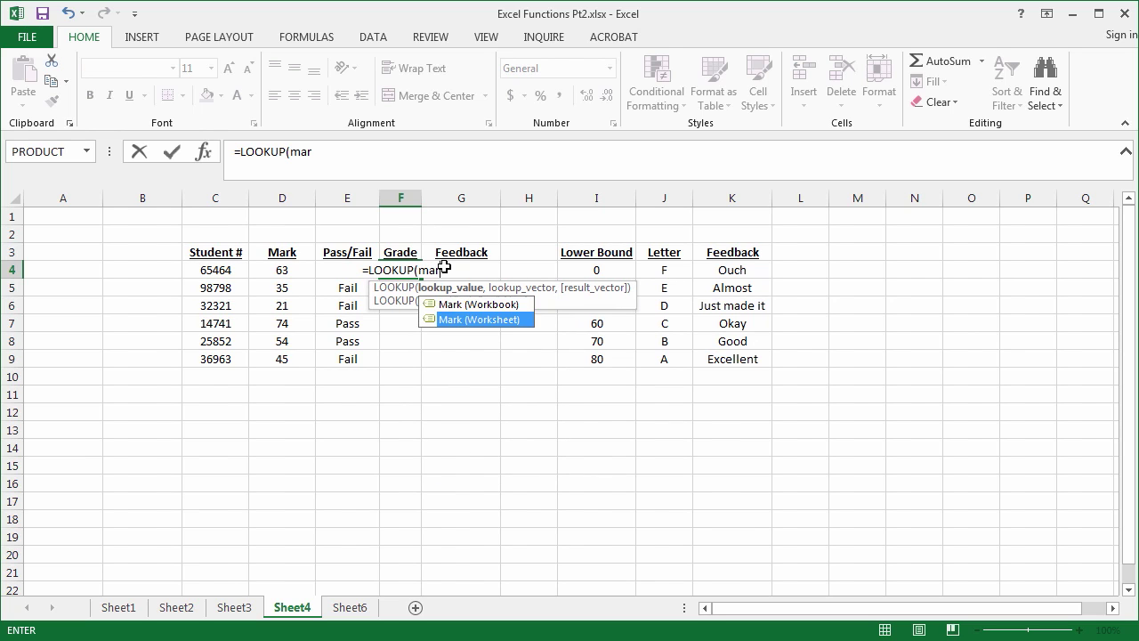
pyautogui.press('Tab')
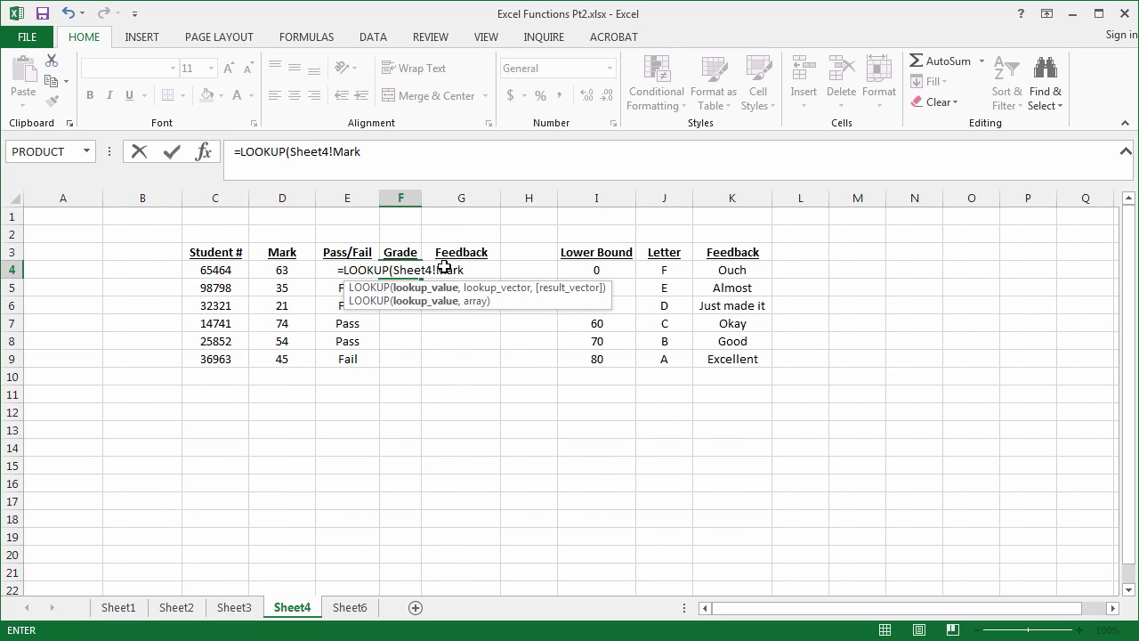
pyautogui.write(',L')
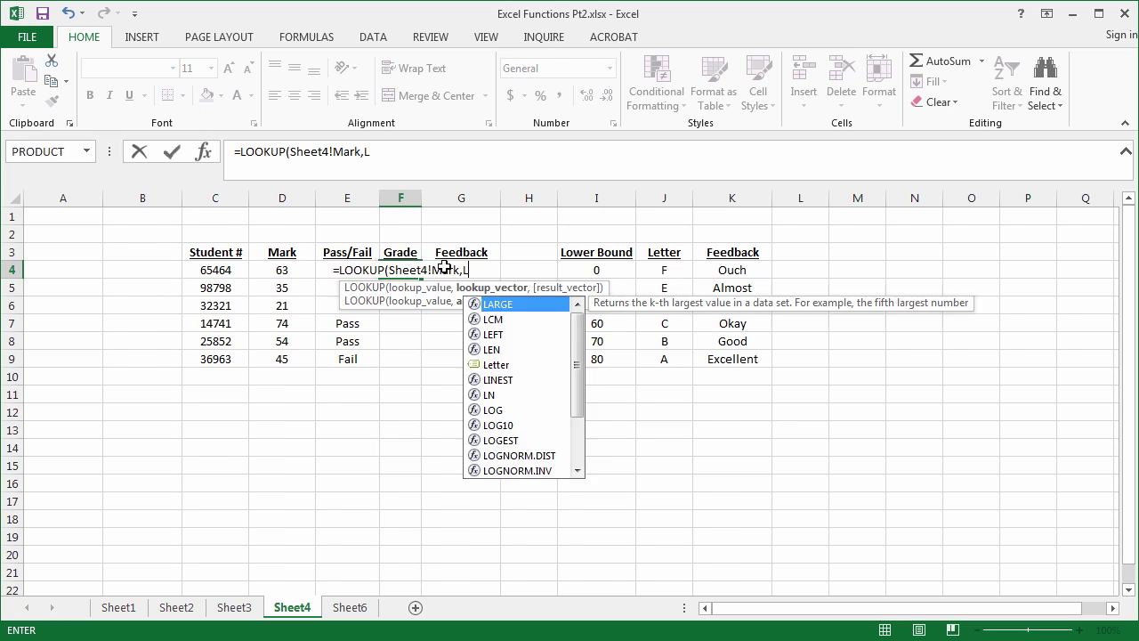
pyautogui.write('w')
pyautogui.press('Tab')
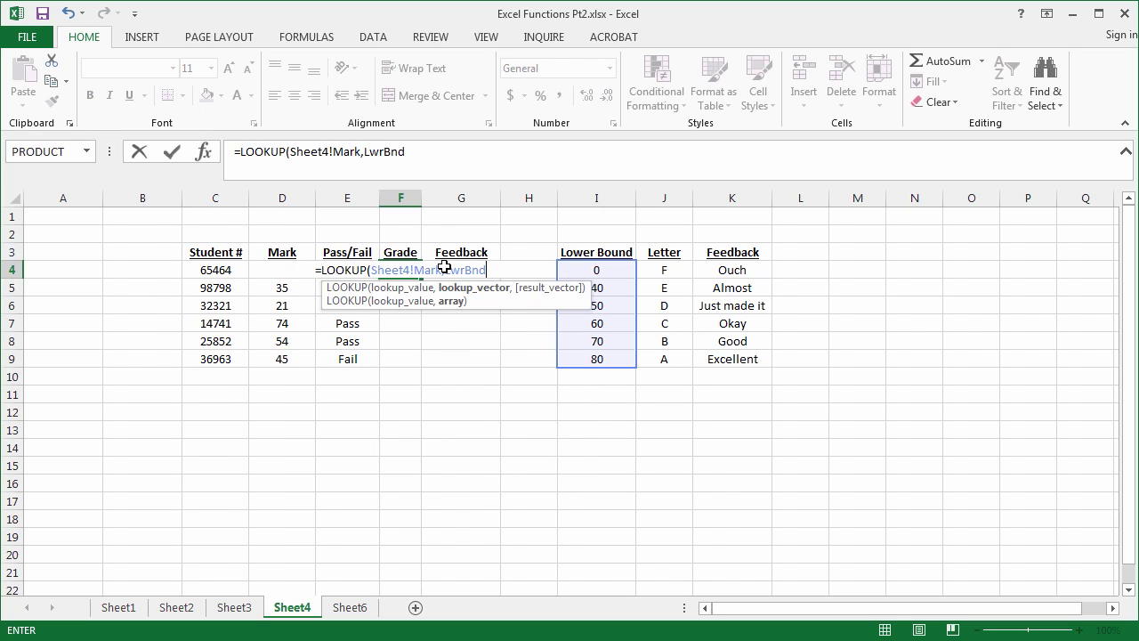
pyautogui.write(',')
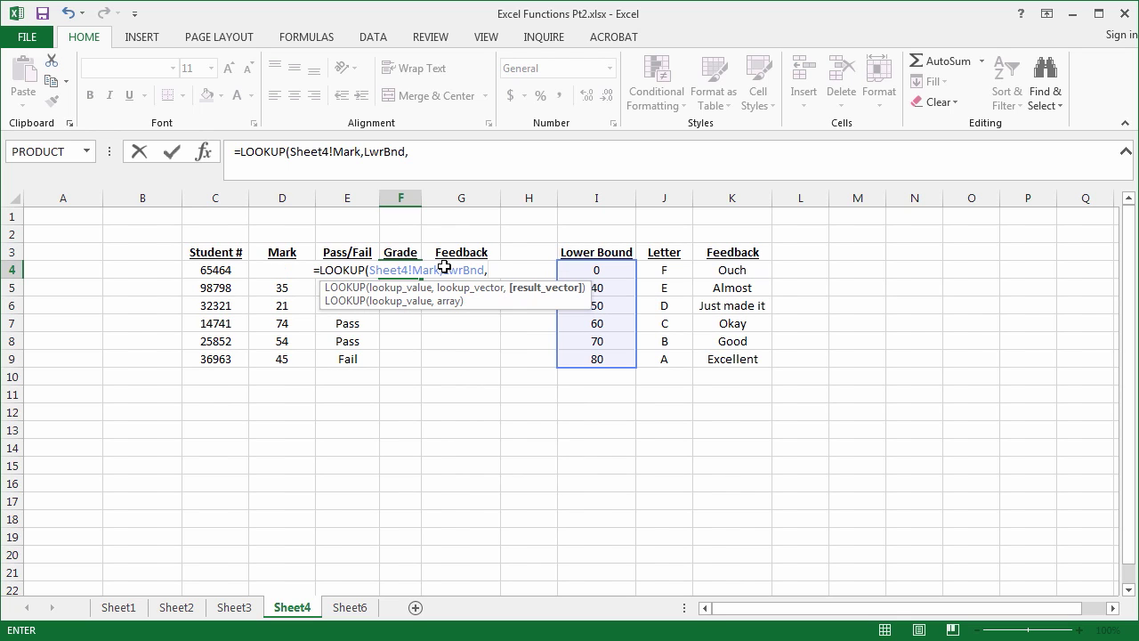
pyautogui.write('L')
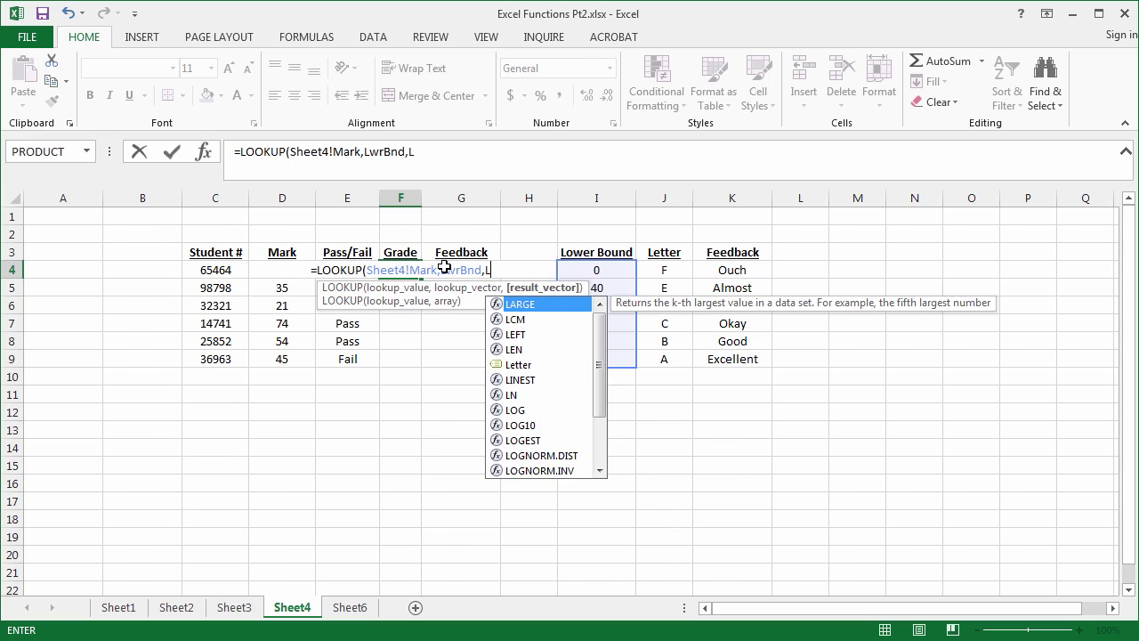
pyautogui.write('etter')
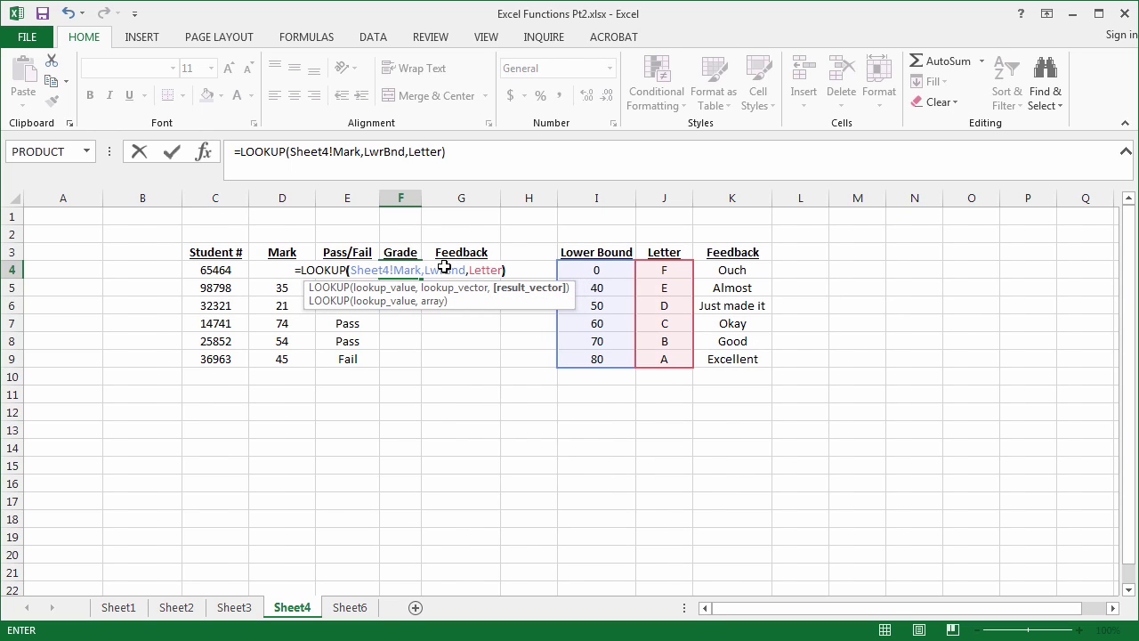
pyautogui.press('Return')
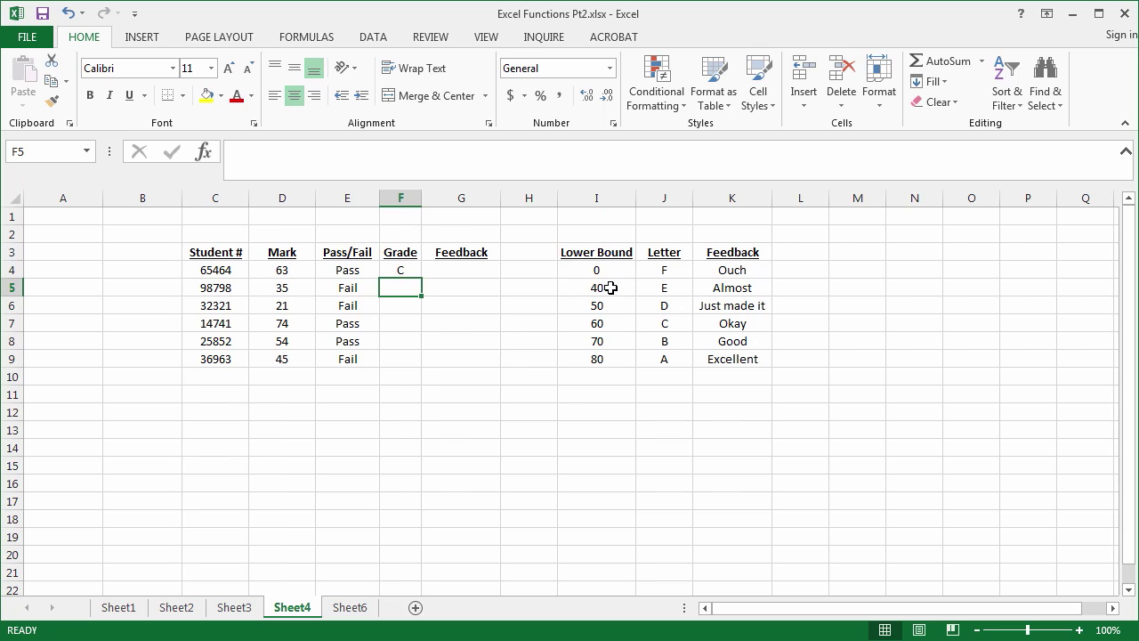
# Fill F4's LOOKUP grade formula down to F9, giving C, F, F, B, D, E.
pyautogui.click(412, 269)
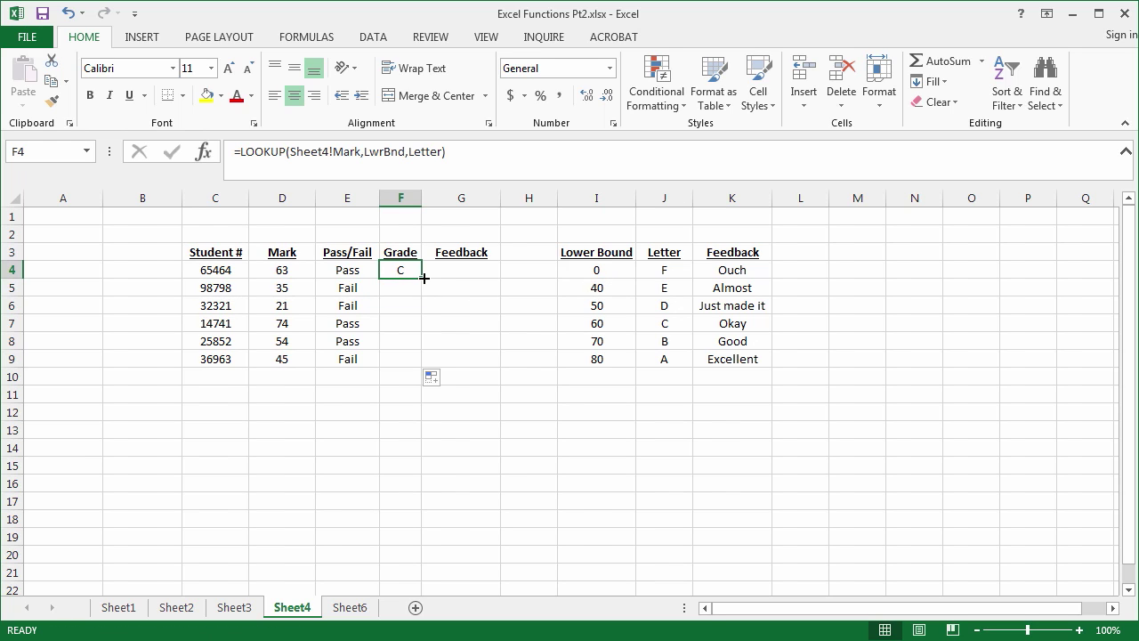
pyautogui.doubleClick(423, 278)
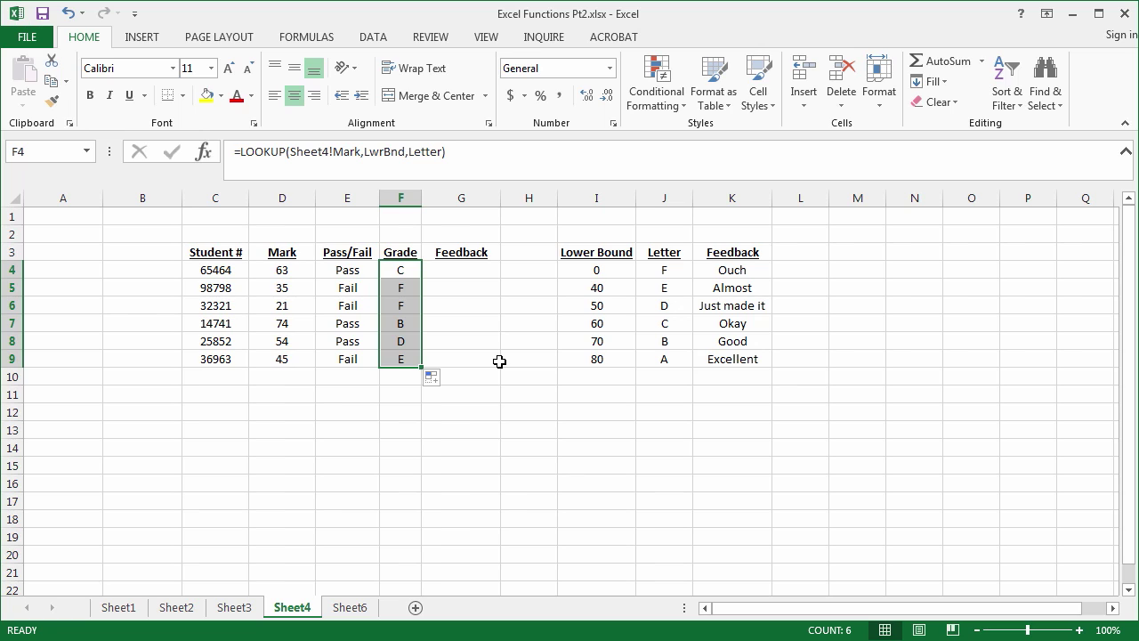
pyautogui.click(490, 272)
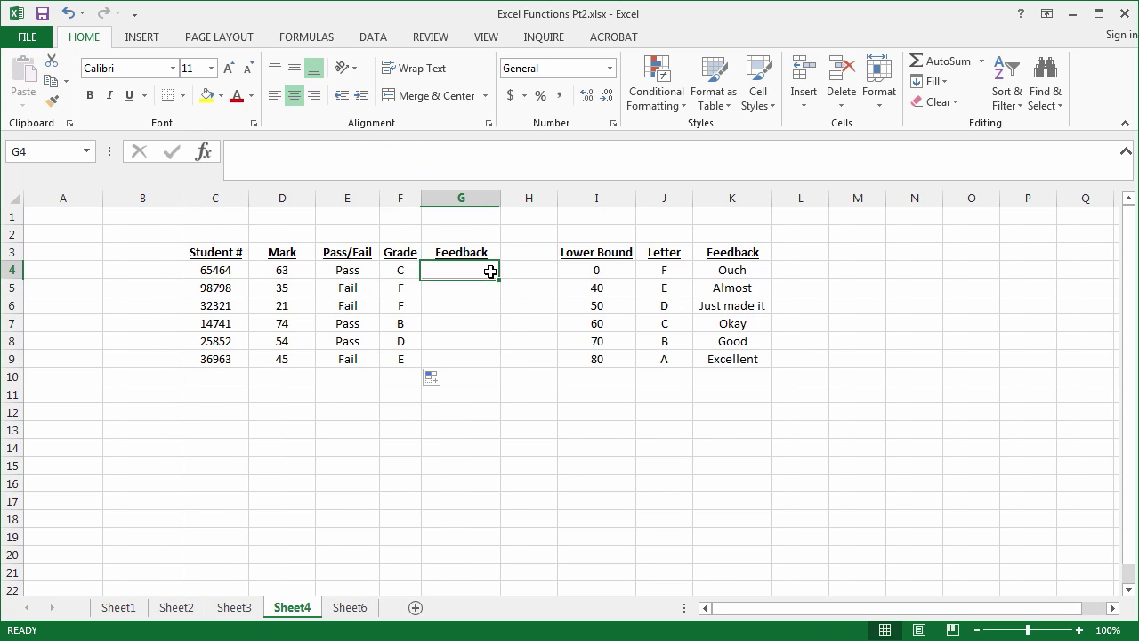
# Enter =VLOOKUP(Sheet4!Mark,Table,3) in G4 so the mark of 63 returns Okay.
pyautogui.click(484, 158)
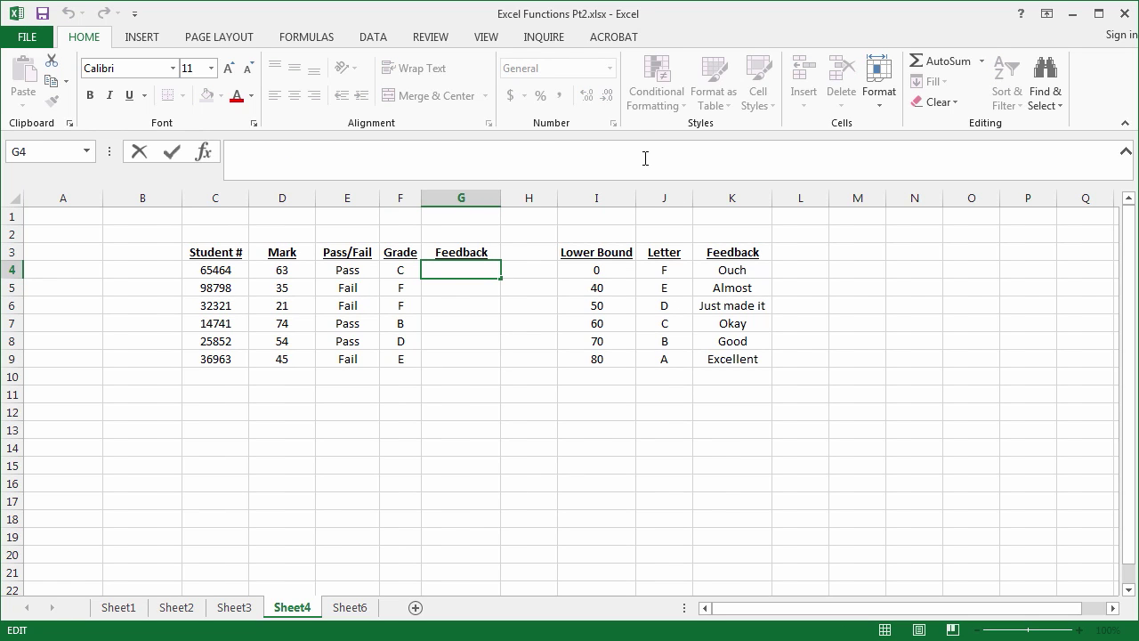
pyautogui.write('=v')
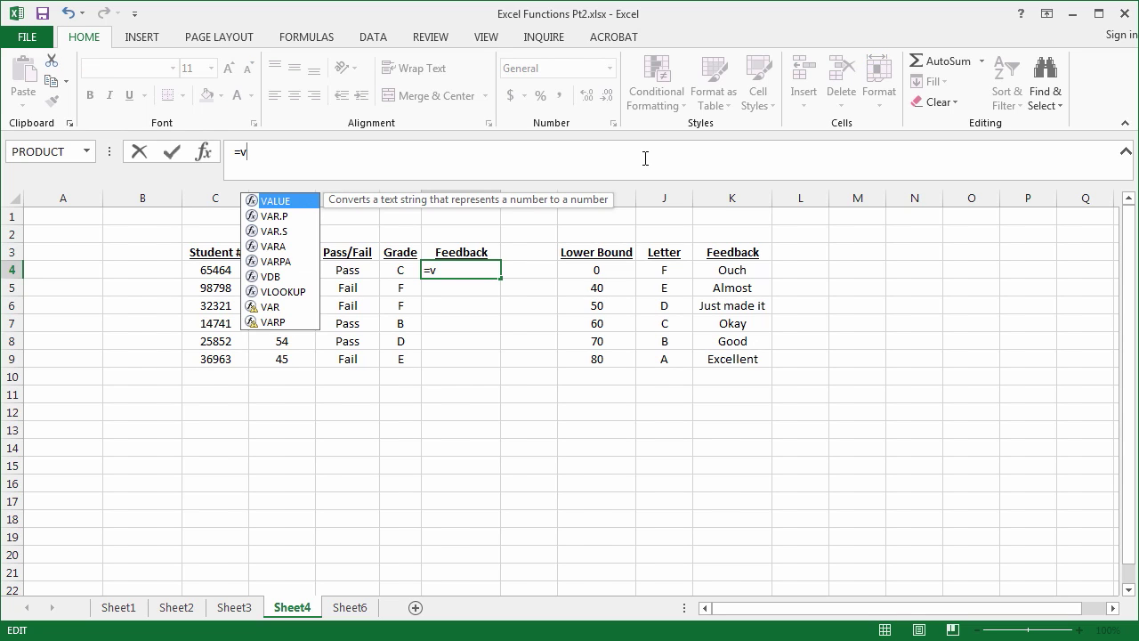
pyautogui.write('loo')
pyautogui.press('Tab')
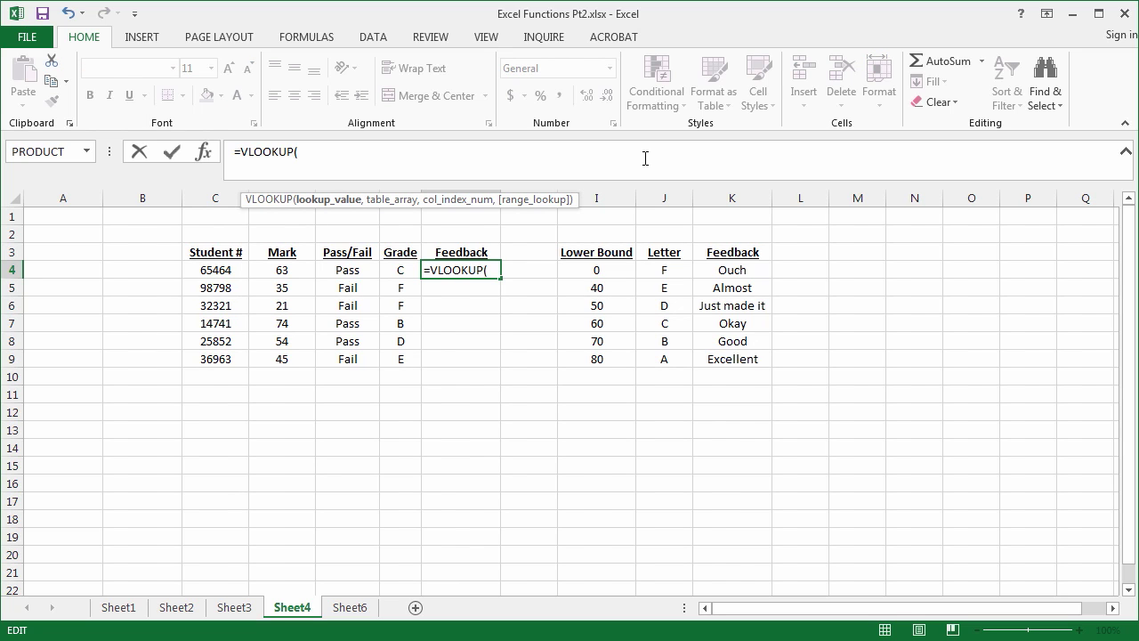
pyautogui.write('mar')
pyautogui.press('Down')
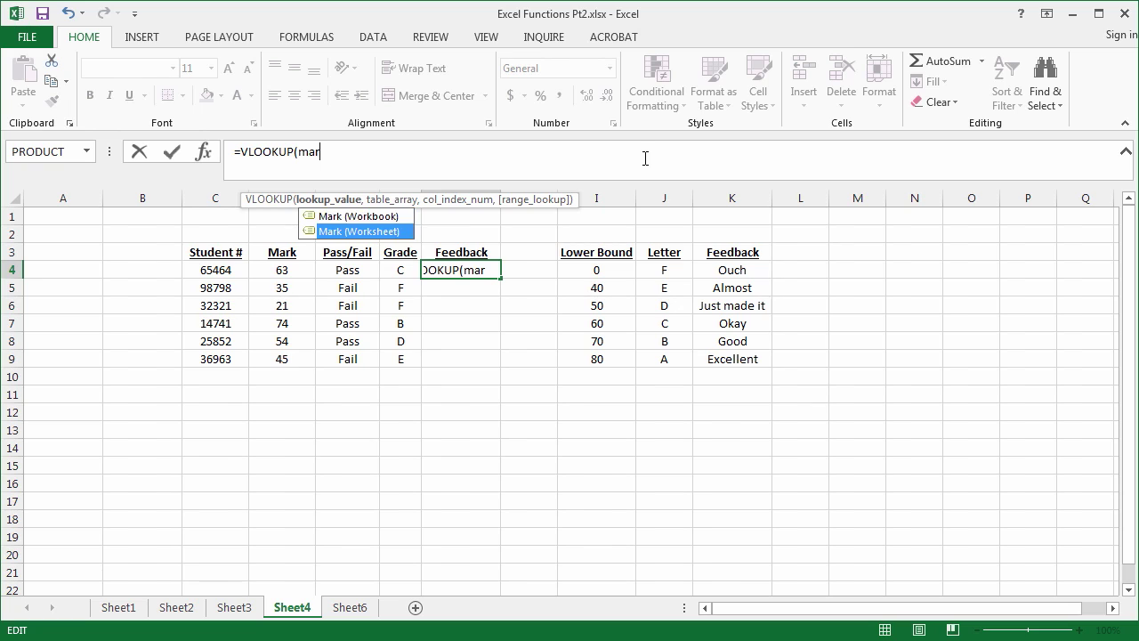
pyautogui.press('Tab')
pyautogui.write(',')
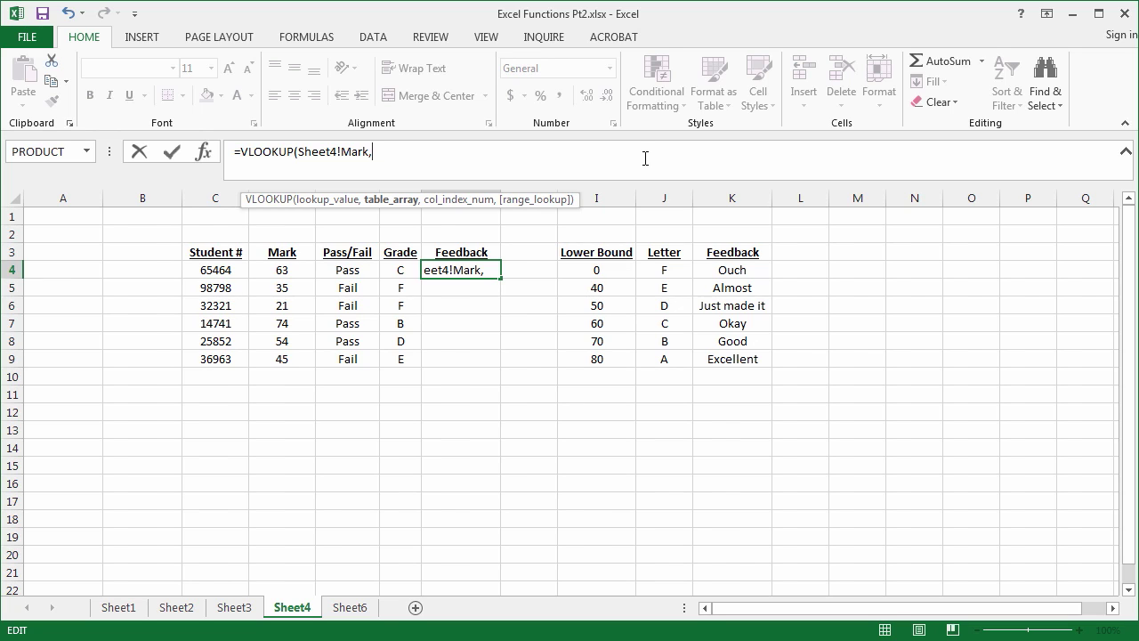
pyautogui.write('tab')
pyautogui.press('Tab')
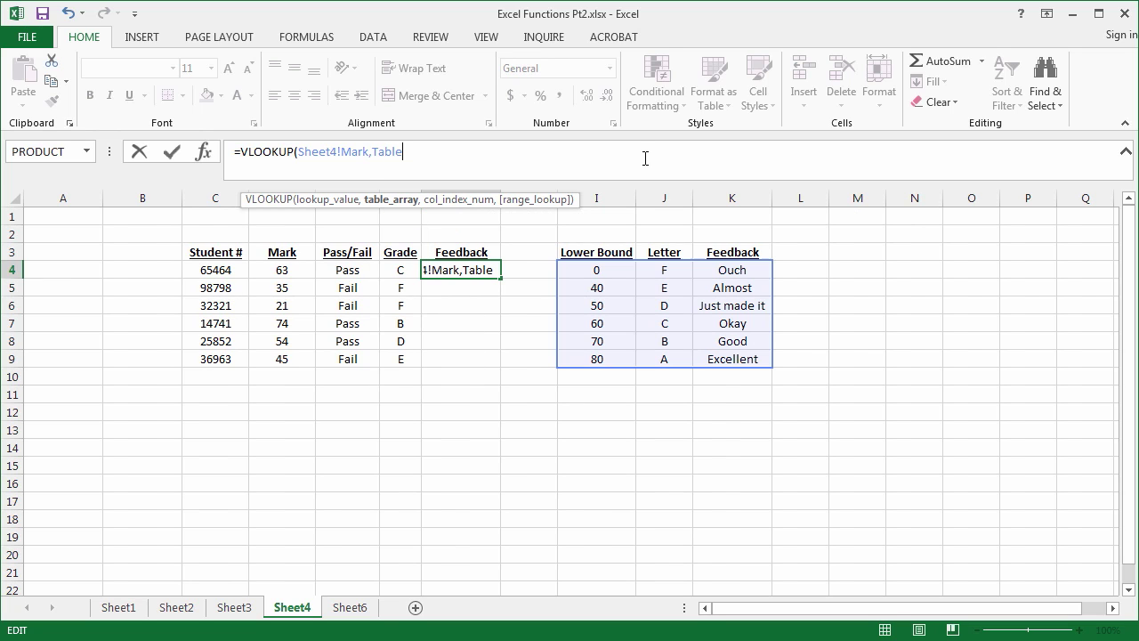
pyautogui.write(',')
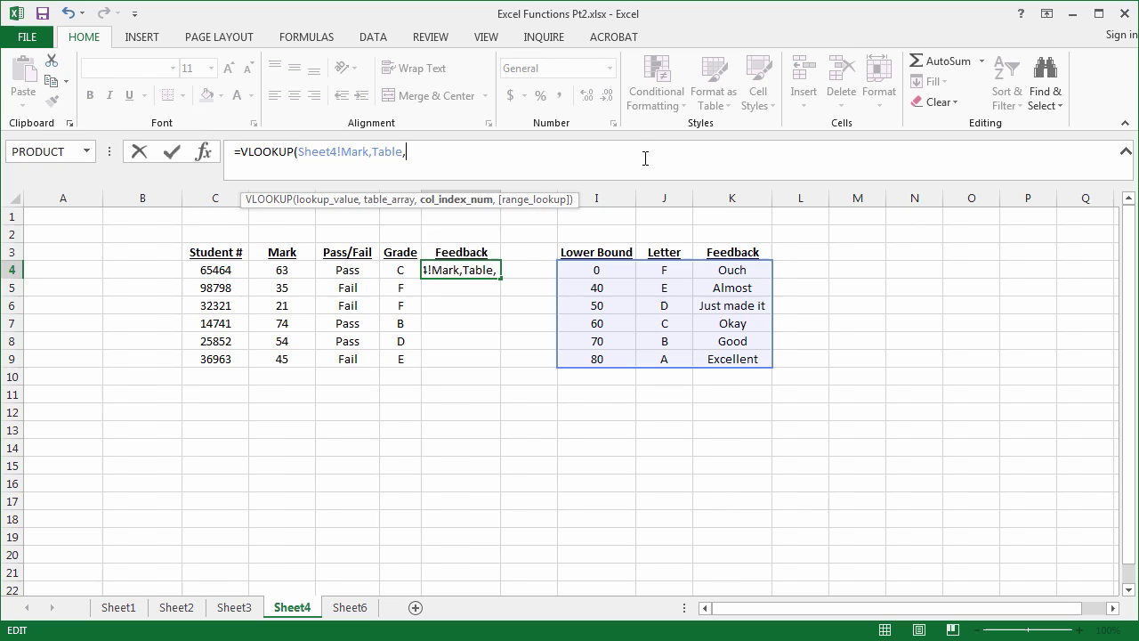
pyautogui.write('3')
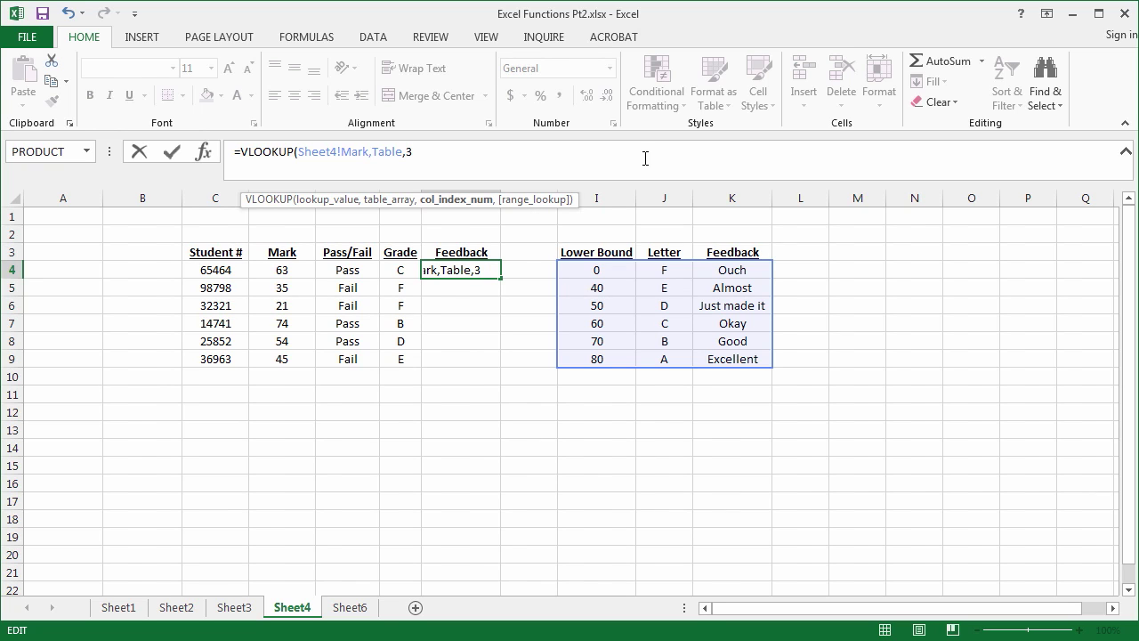
pyautogui.write(')')
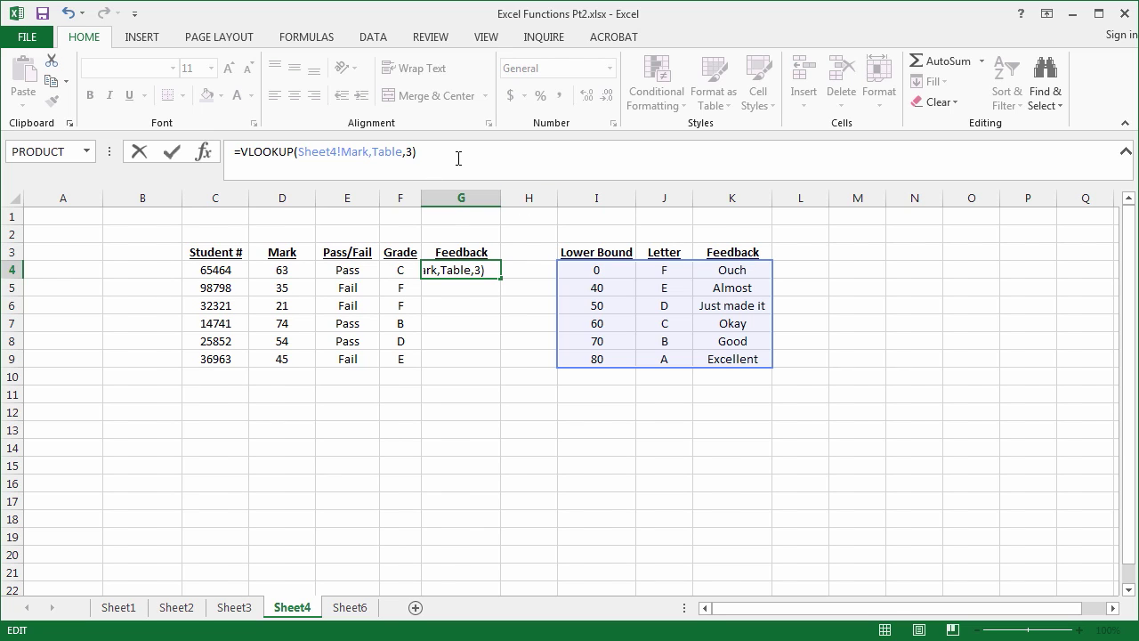
pyautogui.press('Return')
# Fill the feedback formula down, then add TRUE approximate matching to G4's VLOOKUP.
pyautogui.click(485, 269)
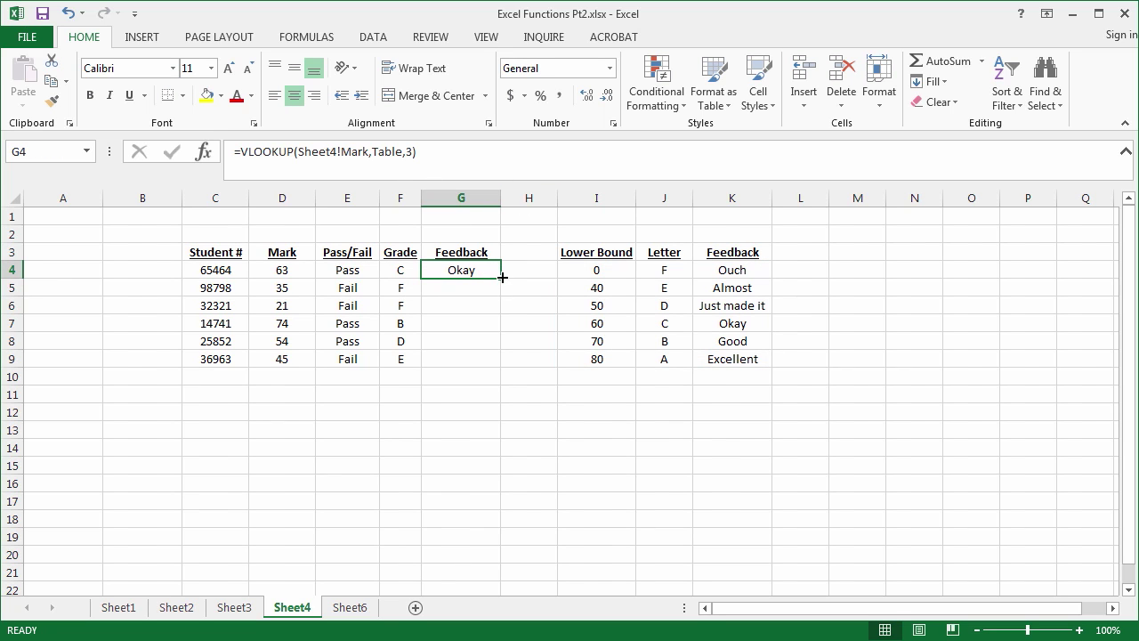
pyautogui.doubleClick(501, 278)
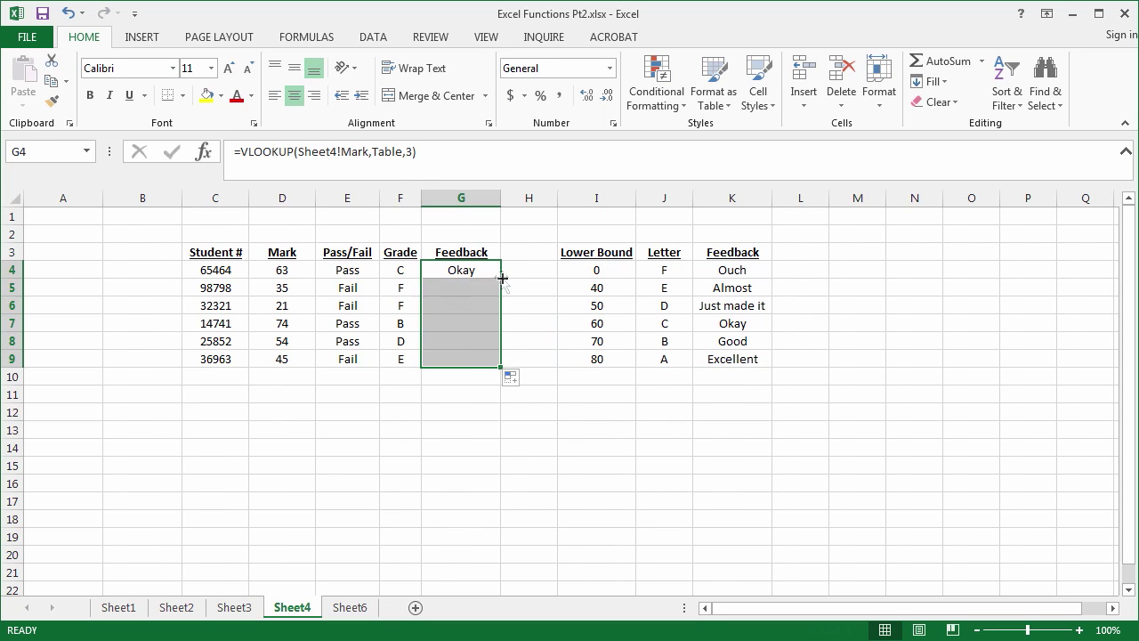
pyautogui.click(416, 151)
pyautogui.write(')')
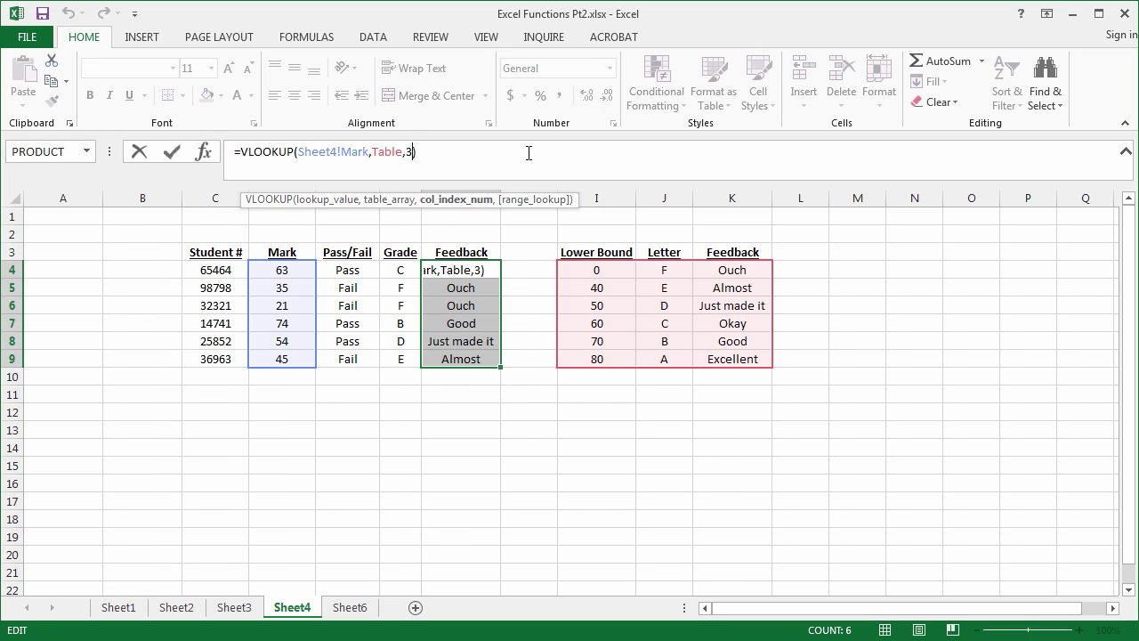
pyautogui.write(',')
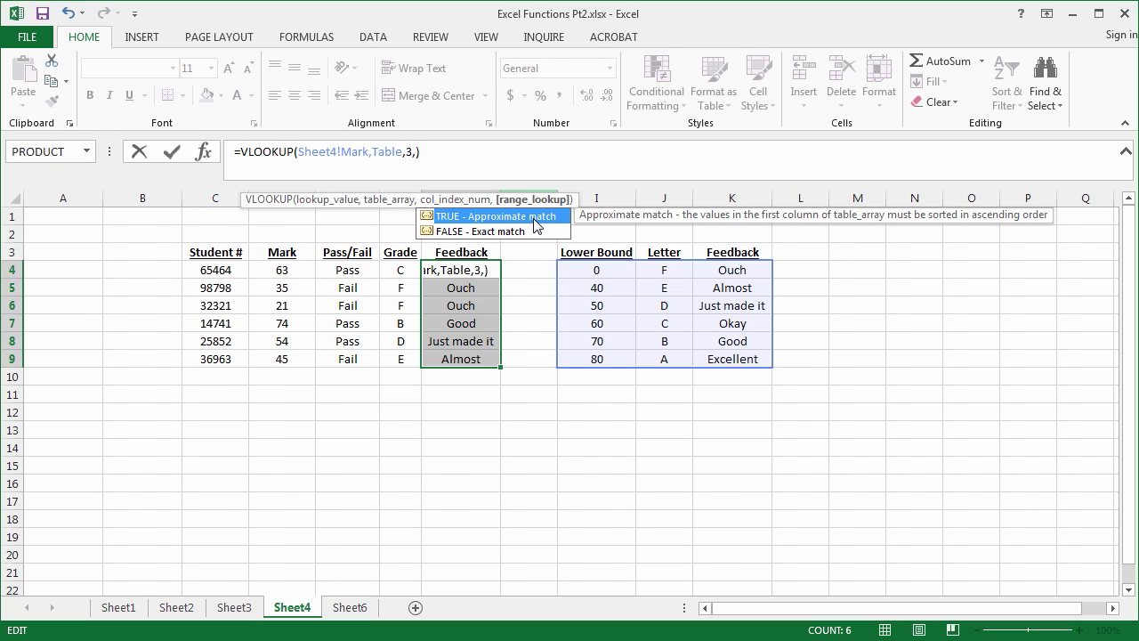
pyautogui.doubleClick(534, 218)
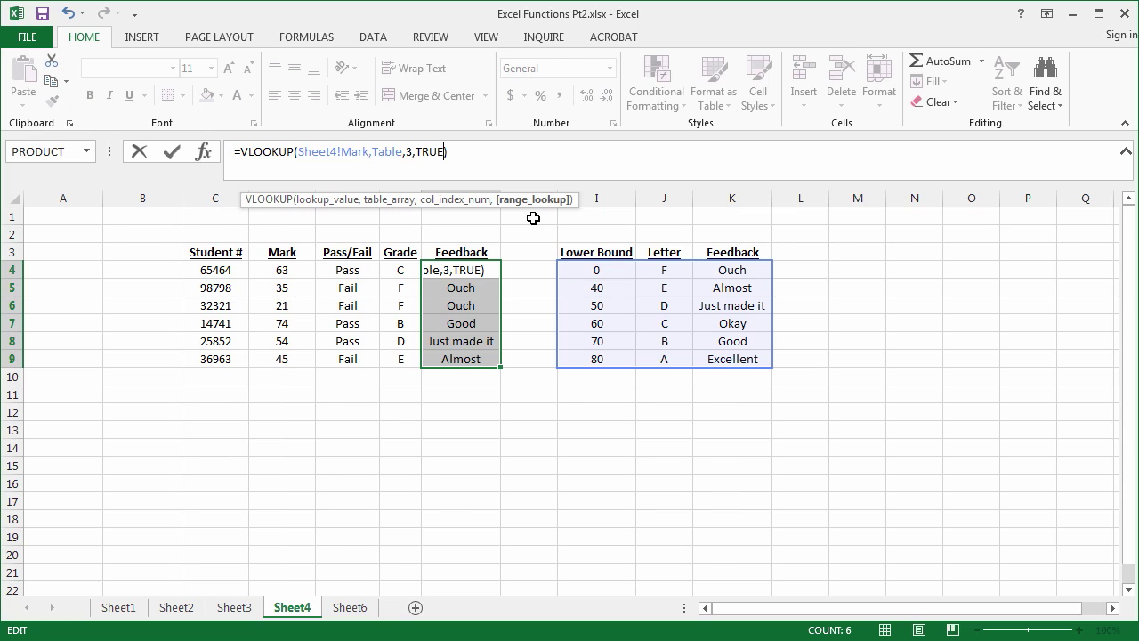
pyautogui.hotkey('ctrl', 'Return')
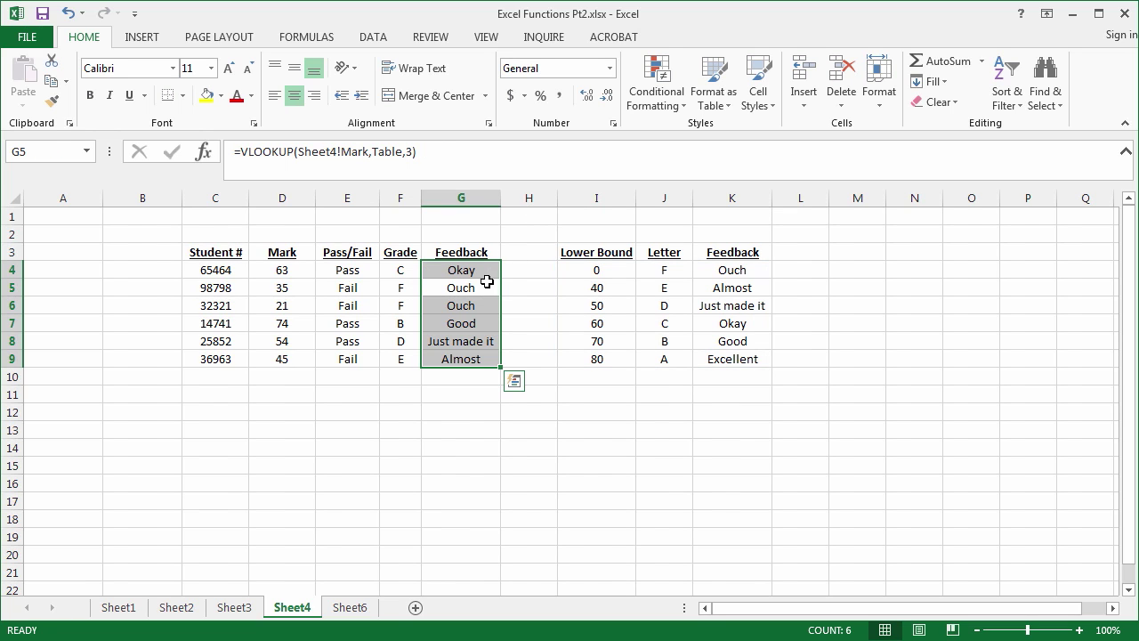
# Refill G4:G9 with the updated formula: Okay, Ouch, Ouch, Good, Just made it, Almost.
pyautogui.click(482, 273)
pyautogui.doubleClick(501, 278)
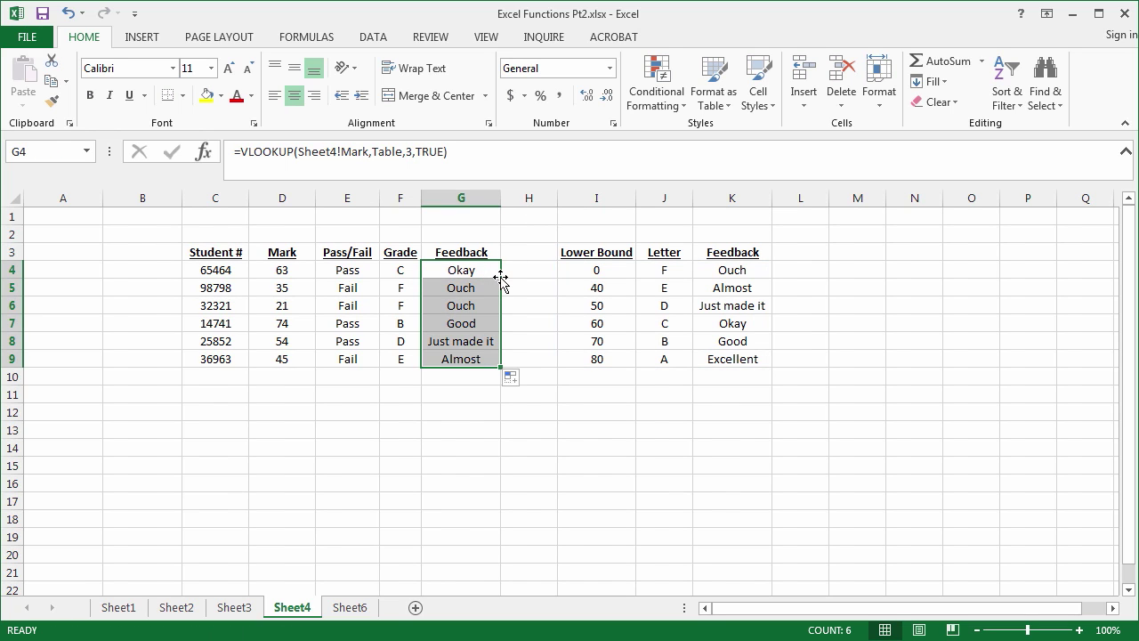
pyautogui.click(470, 378)
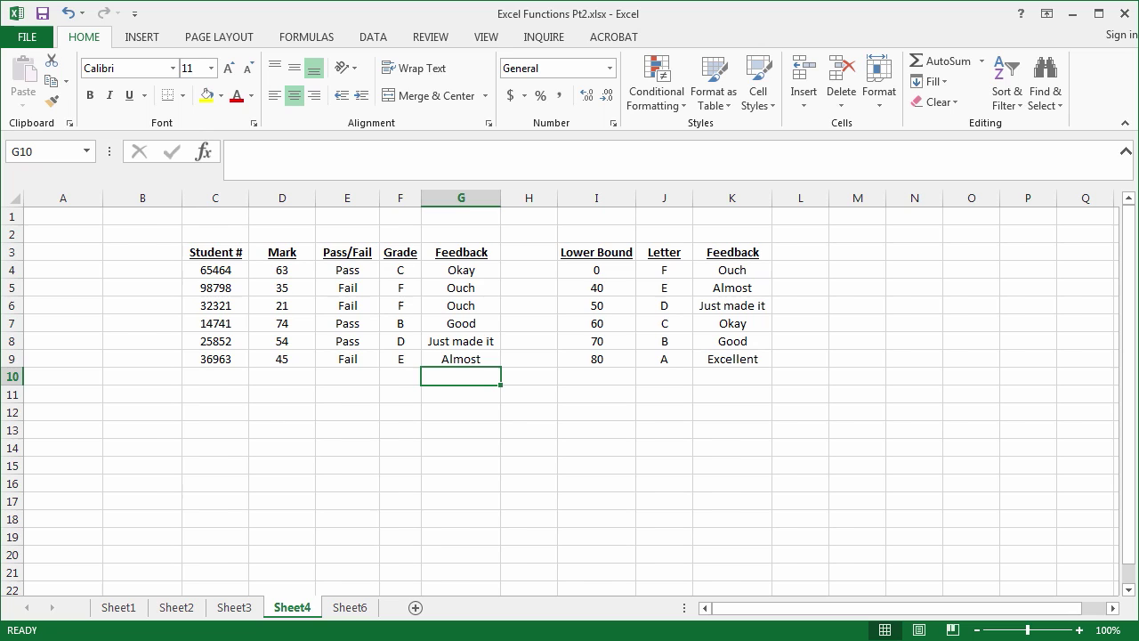
# On Sheet6, enter =MATCH(day,days,0) in D11, returning 2 for Tuesday.
pyautogui.click(348, 608)
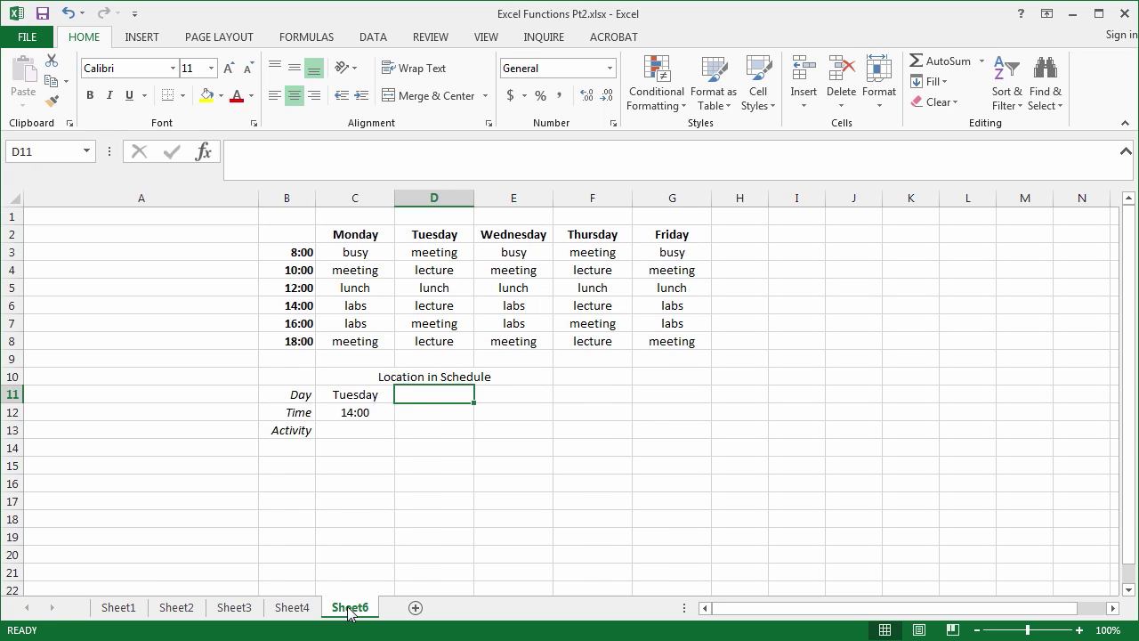
pyautogui.click(267, 151)
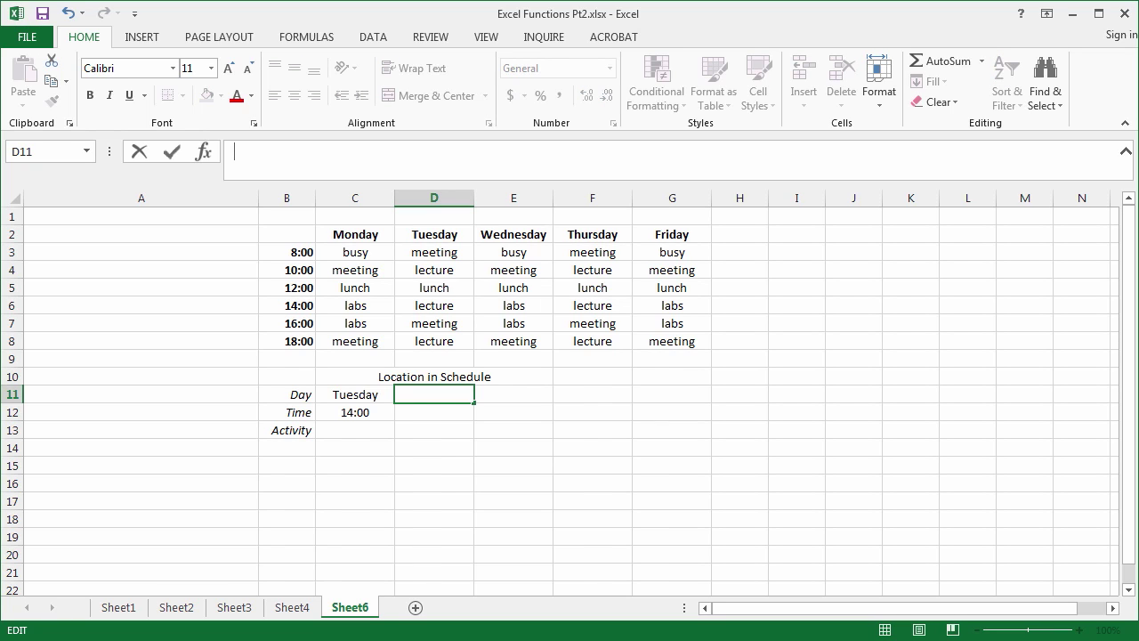
pyautogui.write('=')
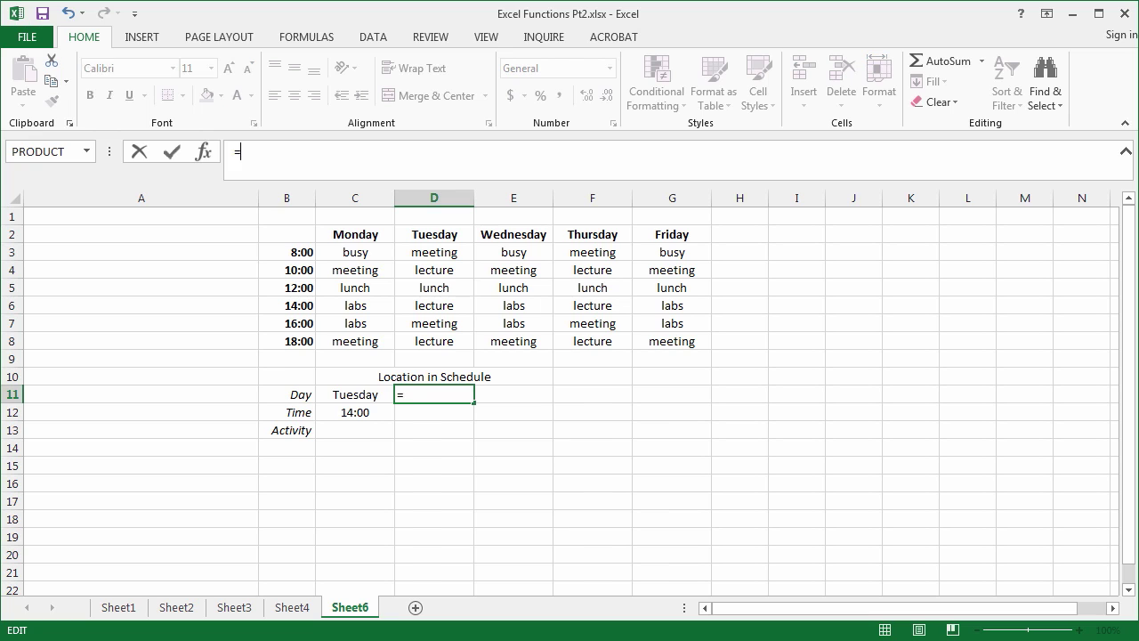
pyautogui.write('mat')
pyautogui.press('Tab')
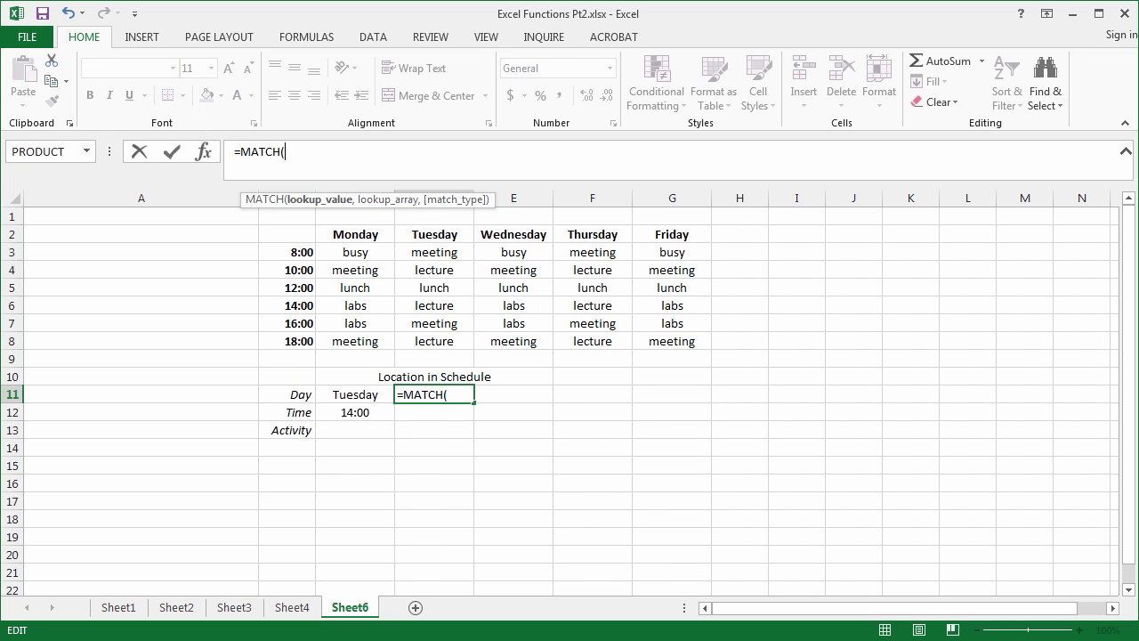
pyautogui.write('day')
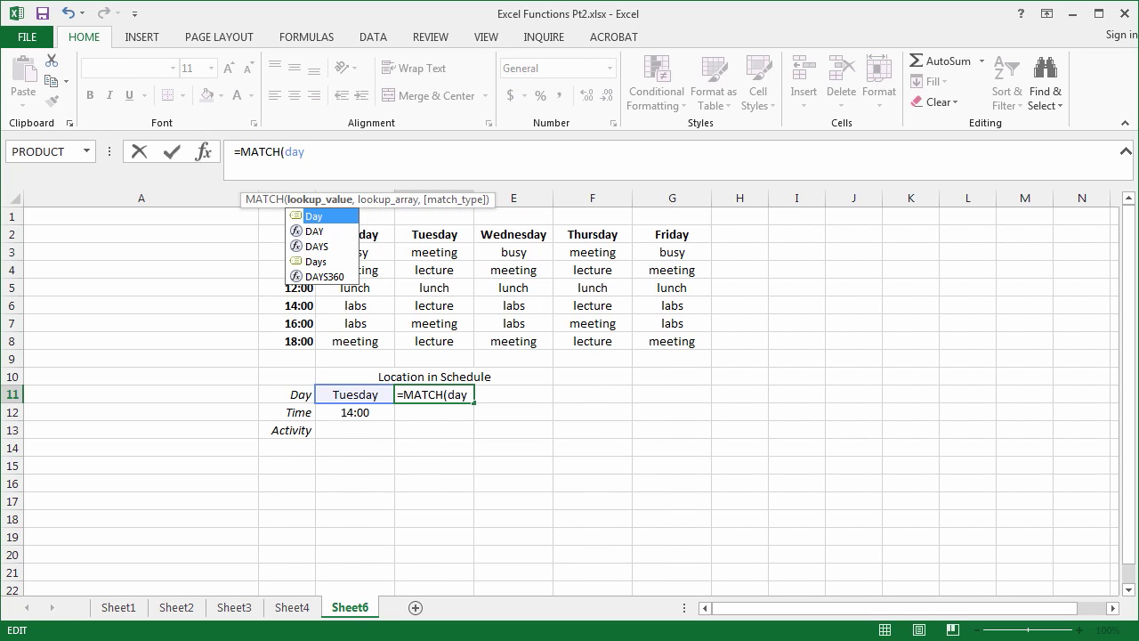
pyautogui.write(',')
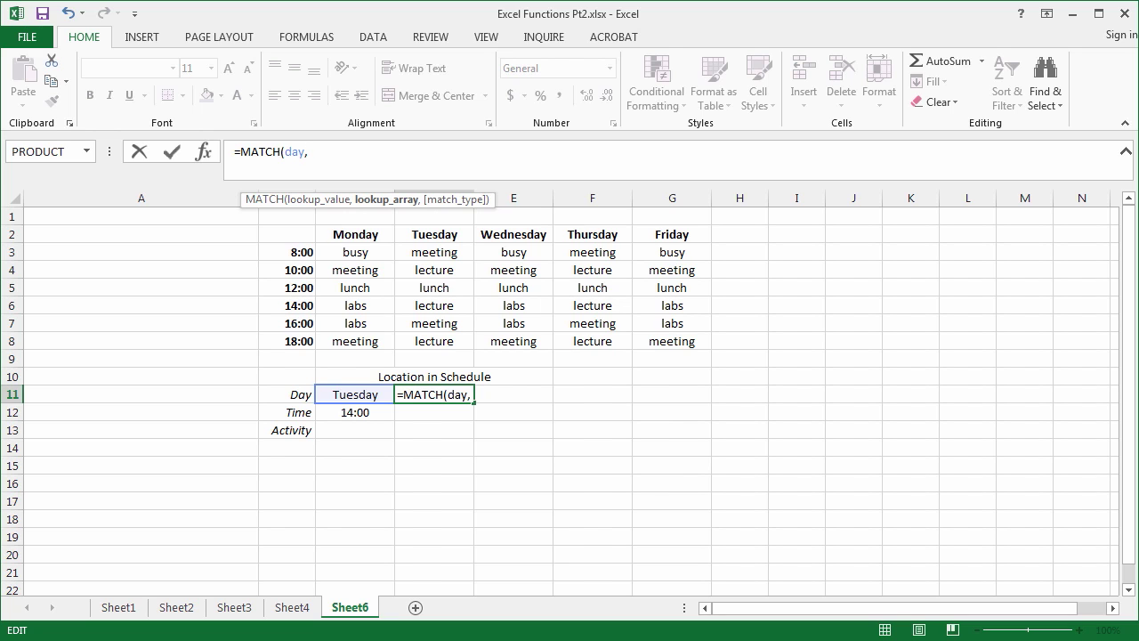
pyautogui.write('days')
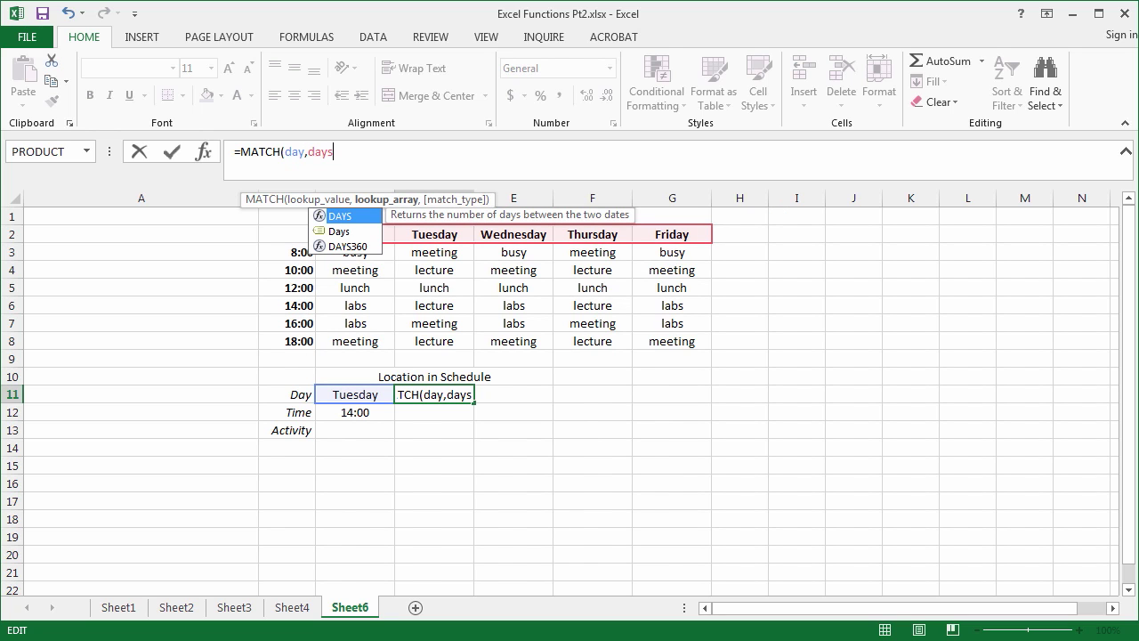
pyautogui.write(',')
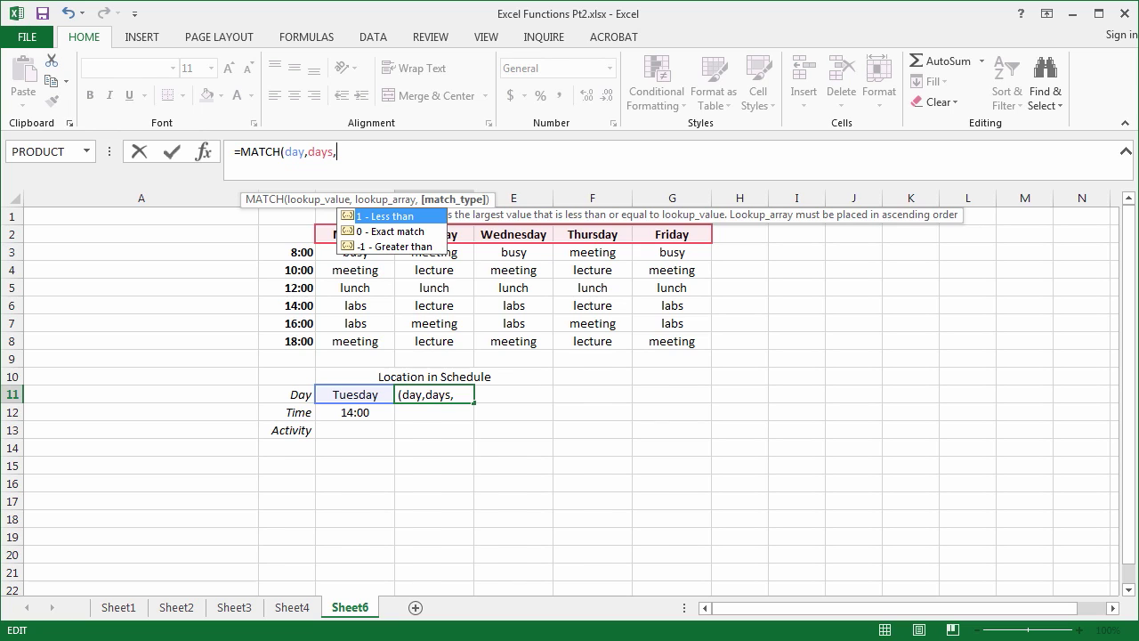
pyautogui.press('Down')
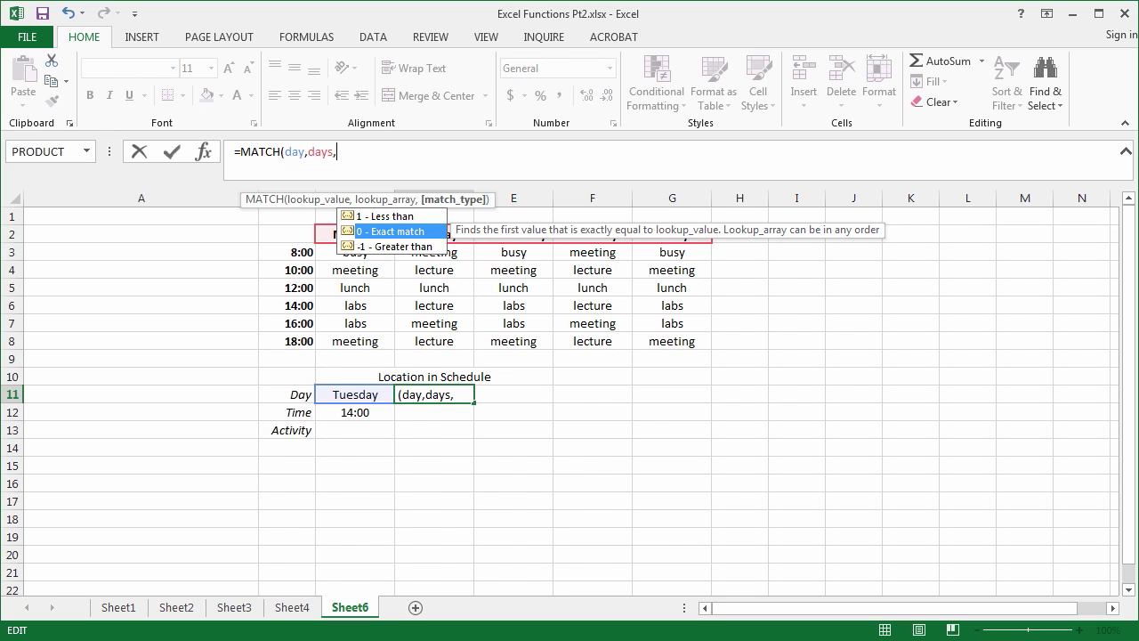
pyautogui.write('0')
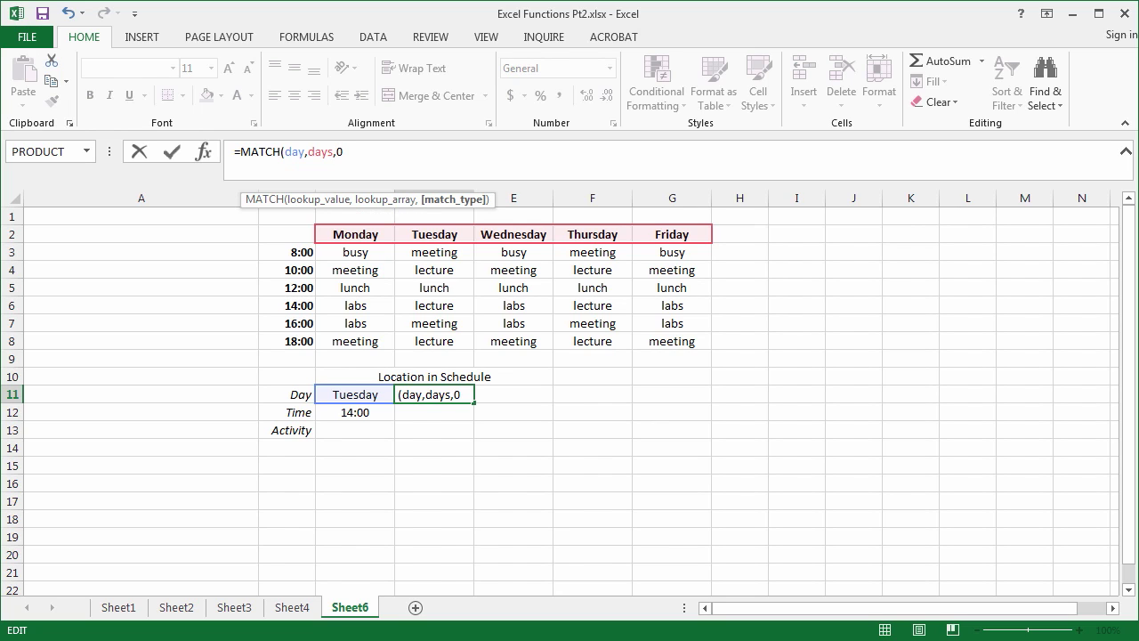
pyautogui.write(')')
pyautogui.press('Return')
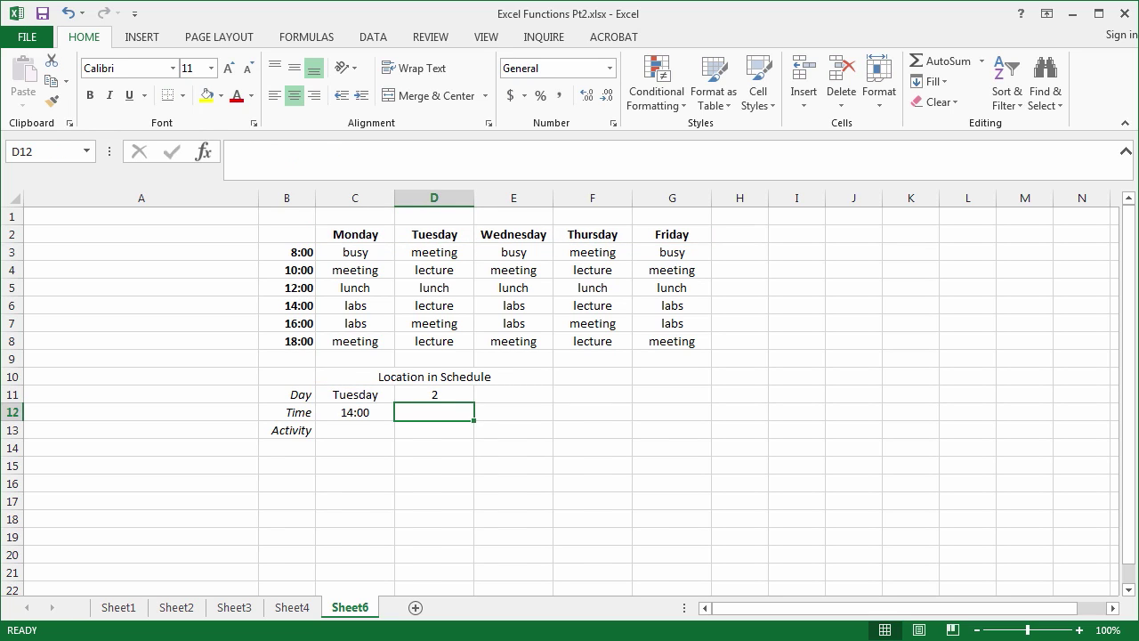
# Enter =MATCH(Time,Times,0) in D12, returning 4 for 14:00.
pyautogui.write('=mat')
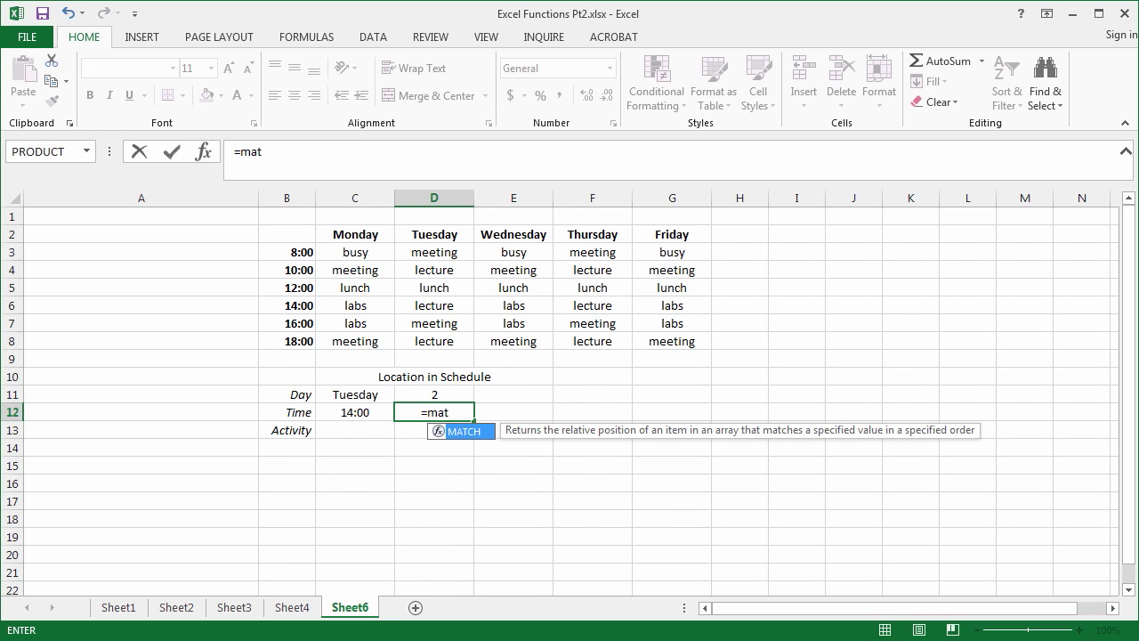
pyautogui.press('Tab')
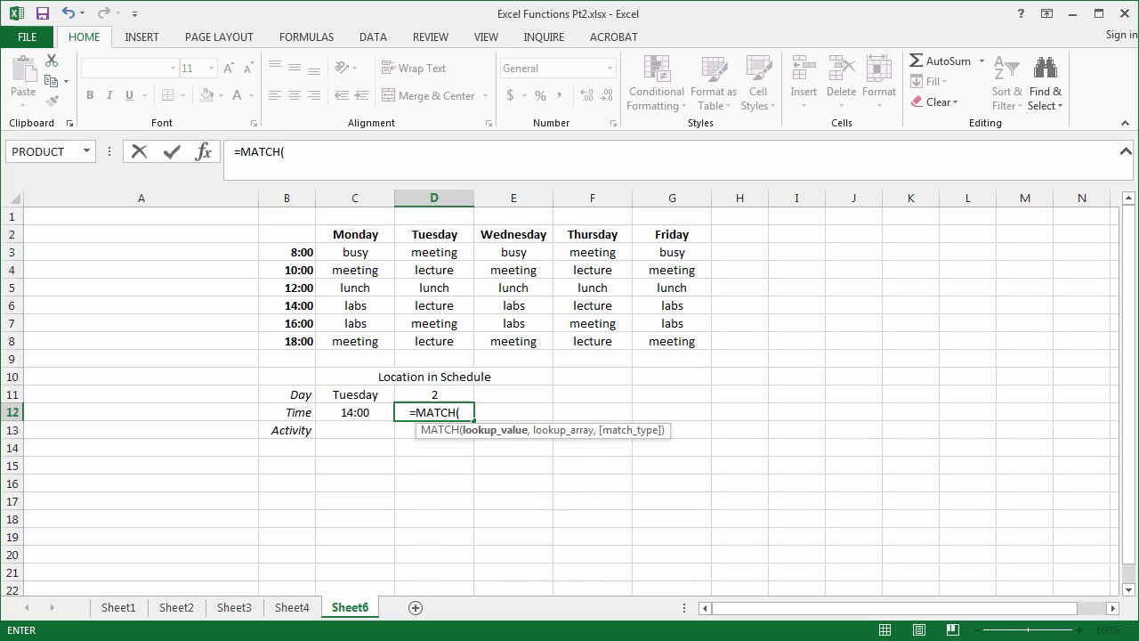
pyautogui.write('tim')
pyautogui.press('Escape')
pyautogui.press('Tab')
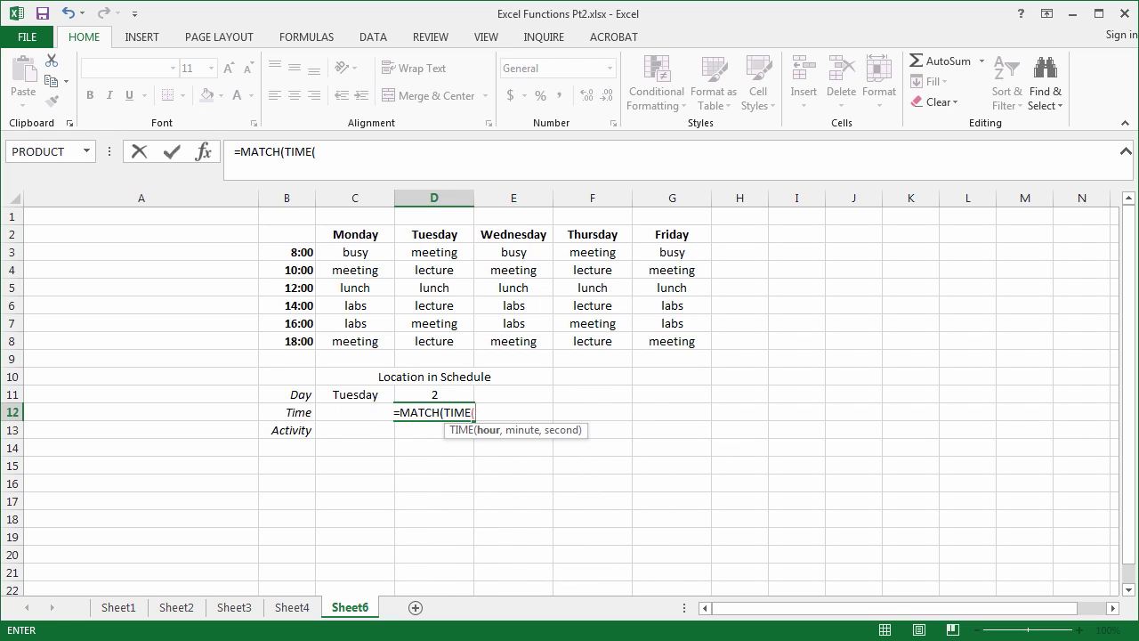
pyautogui.press('BackSpace')
pyautogui.write(',')
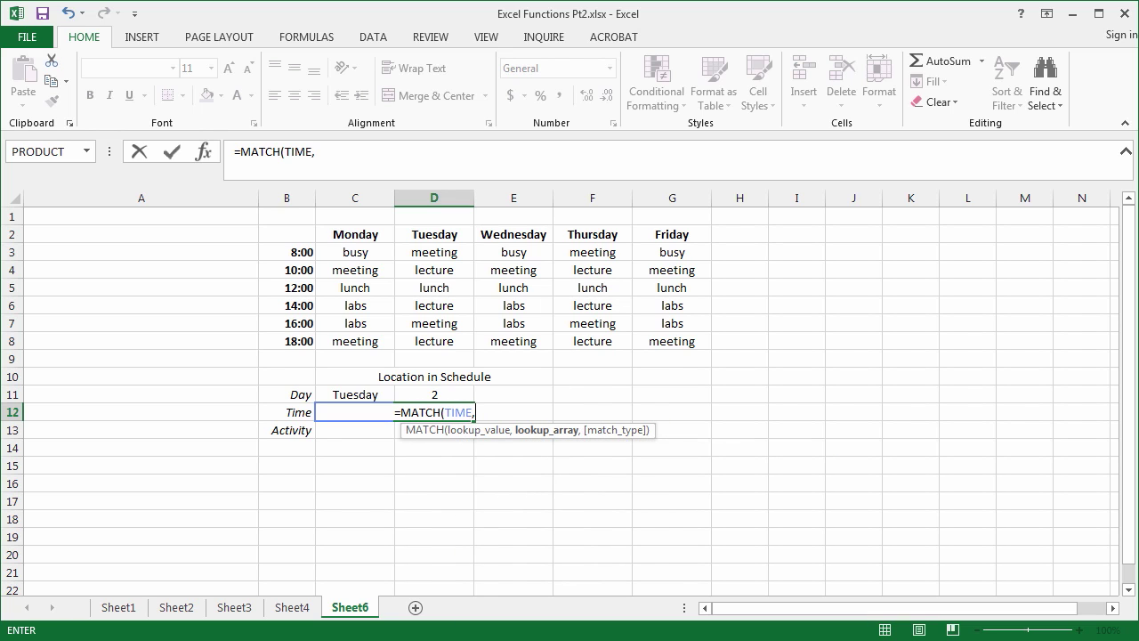
pyautogui.write('times')
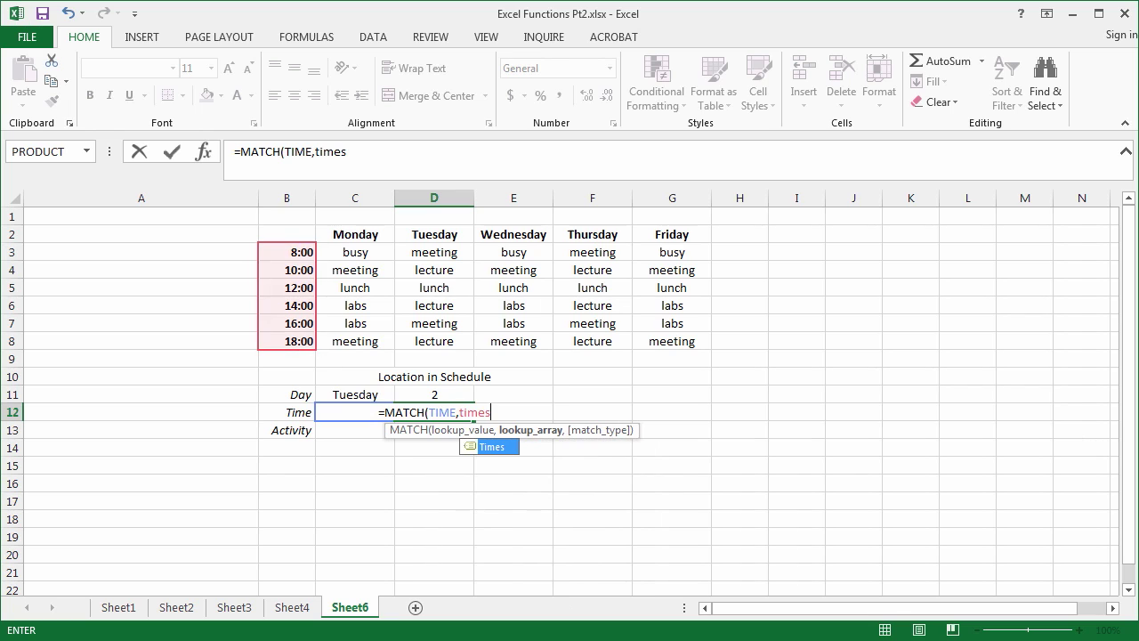
pyautogui.press('Tab')
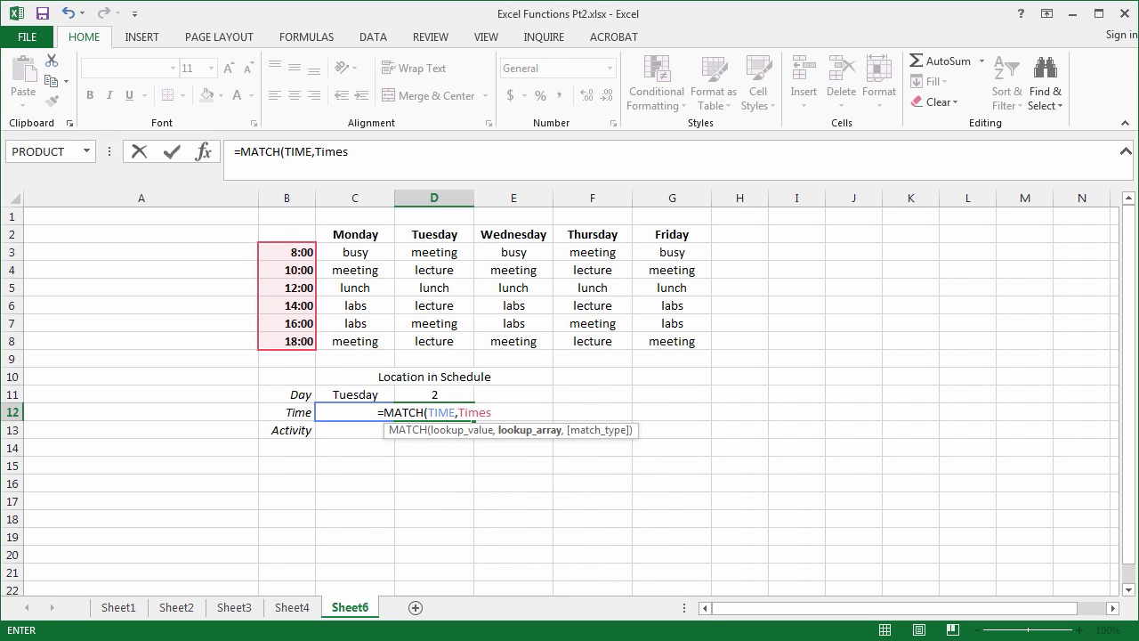
pyautogui.write(',')
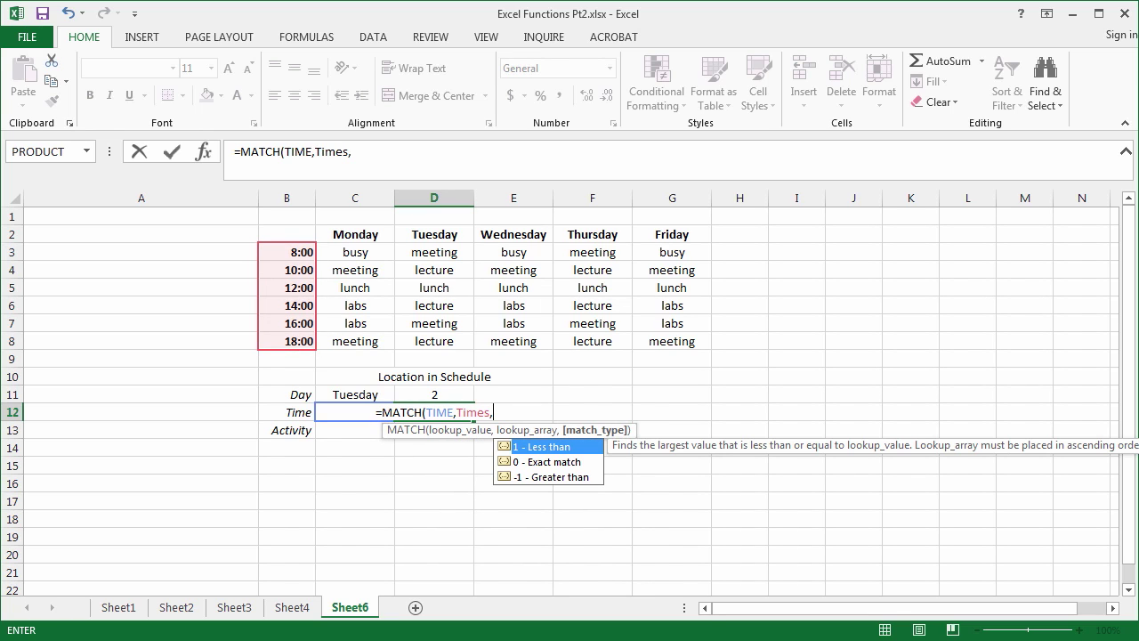
pyautogui.press('Down')
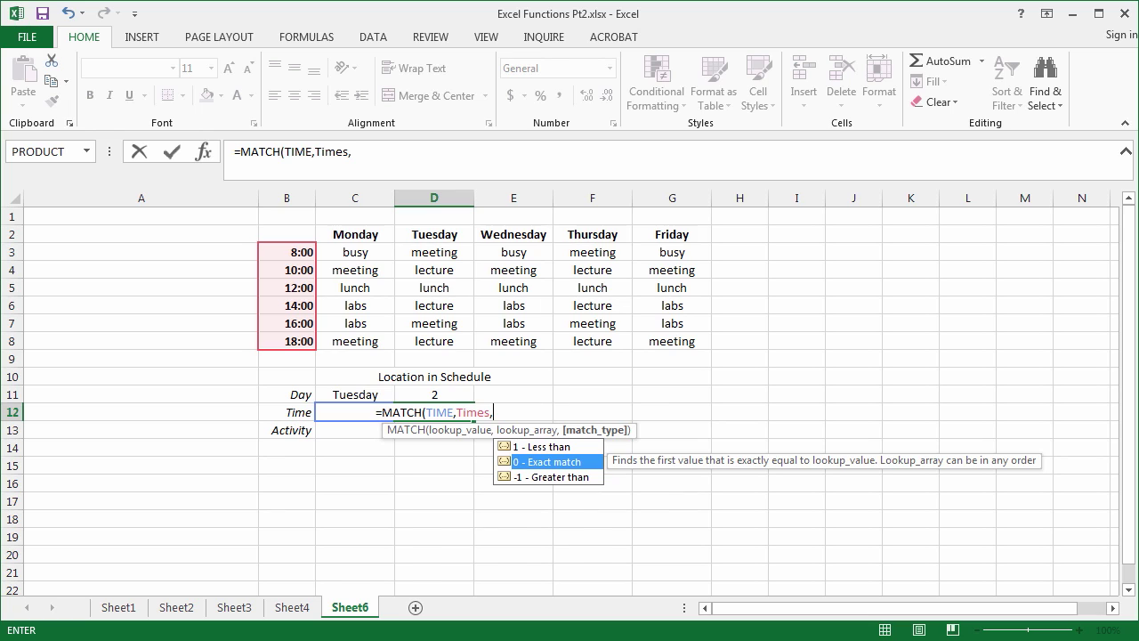
pyautogui.press('Tab')
pyautogui.write(')')
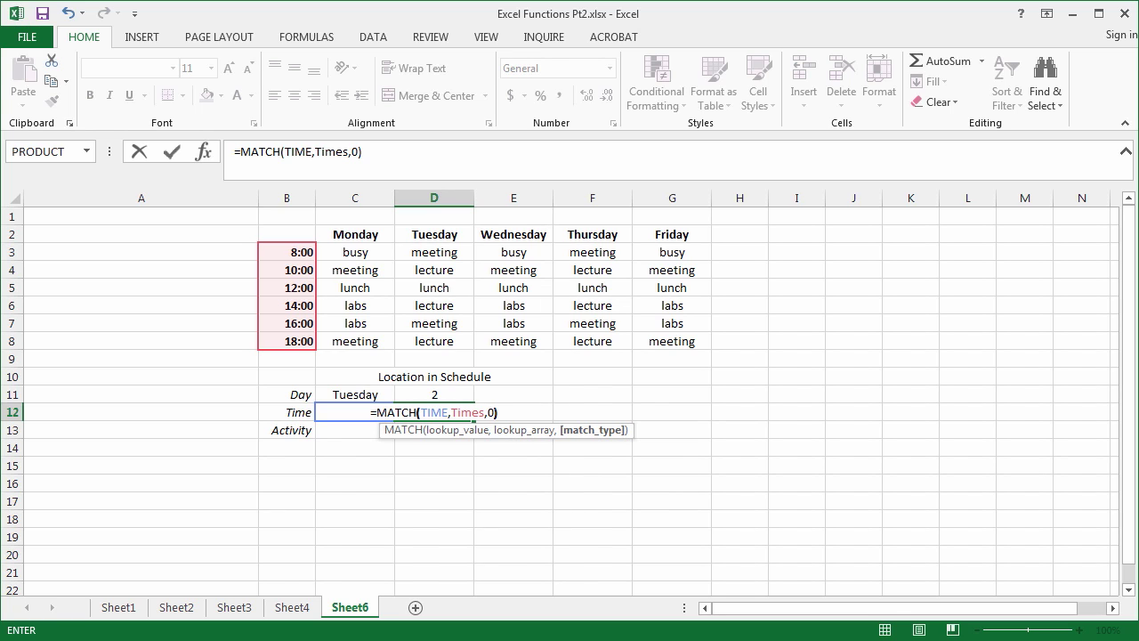
pyautogui.press('Return')
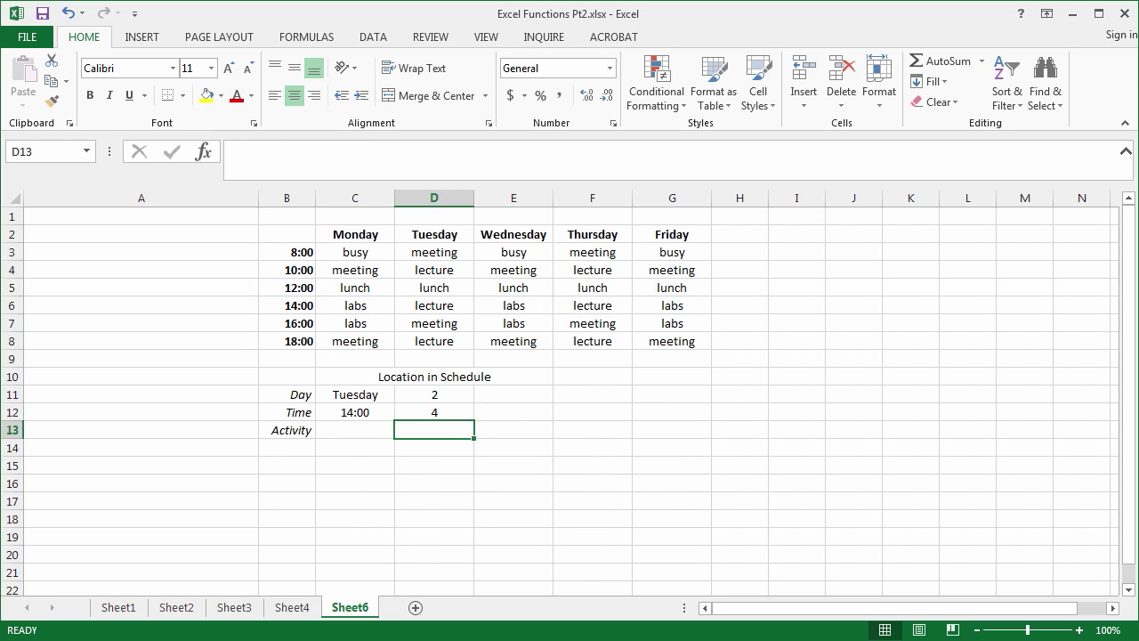
# Check the D11 and D12 MATCH formulas and the Tuesday 14:00 schedule entry.
pyautogui.click(457, 392)
pyautogui.click(460, 412)
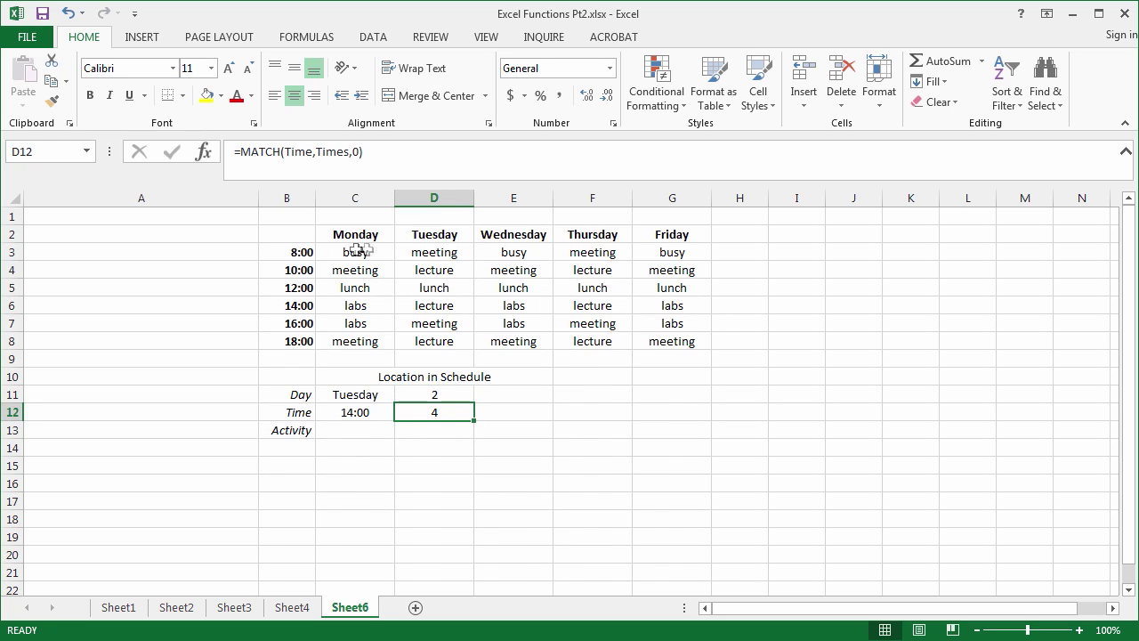
pyautogui.click(455, 307)
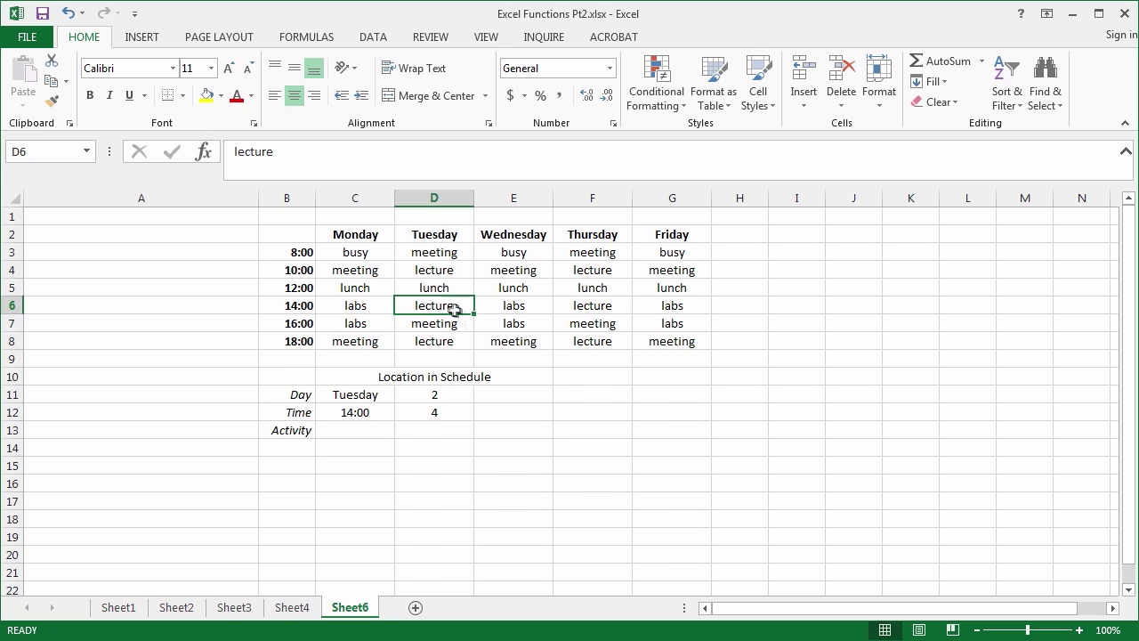
# Enter =INDEX(Schedule,4,2) in C13, returning lecture.
pyautogui.click(357, 430)
pyautogui.write('=')
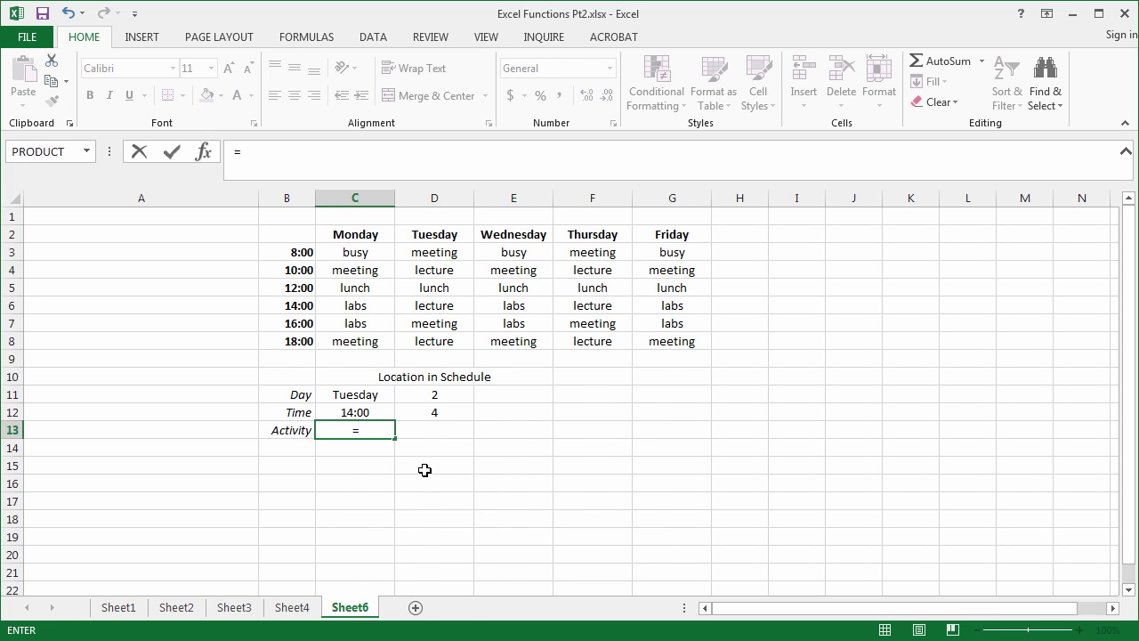
pyautogui.write('inde')
pyautogui.press('Tab')
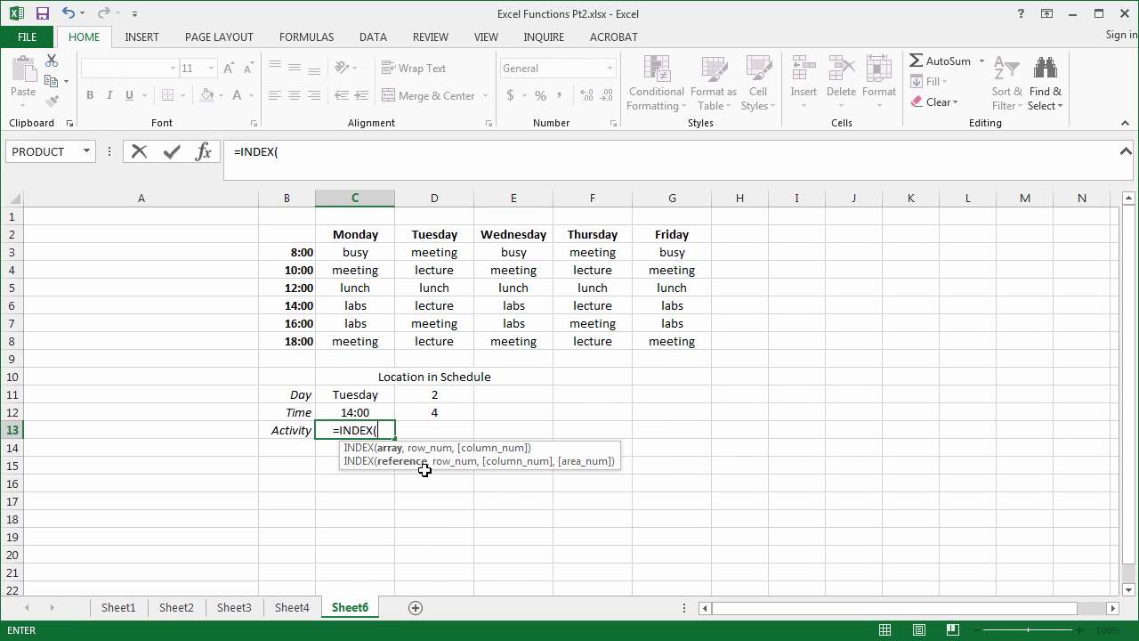
pyautogui.write('s')
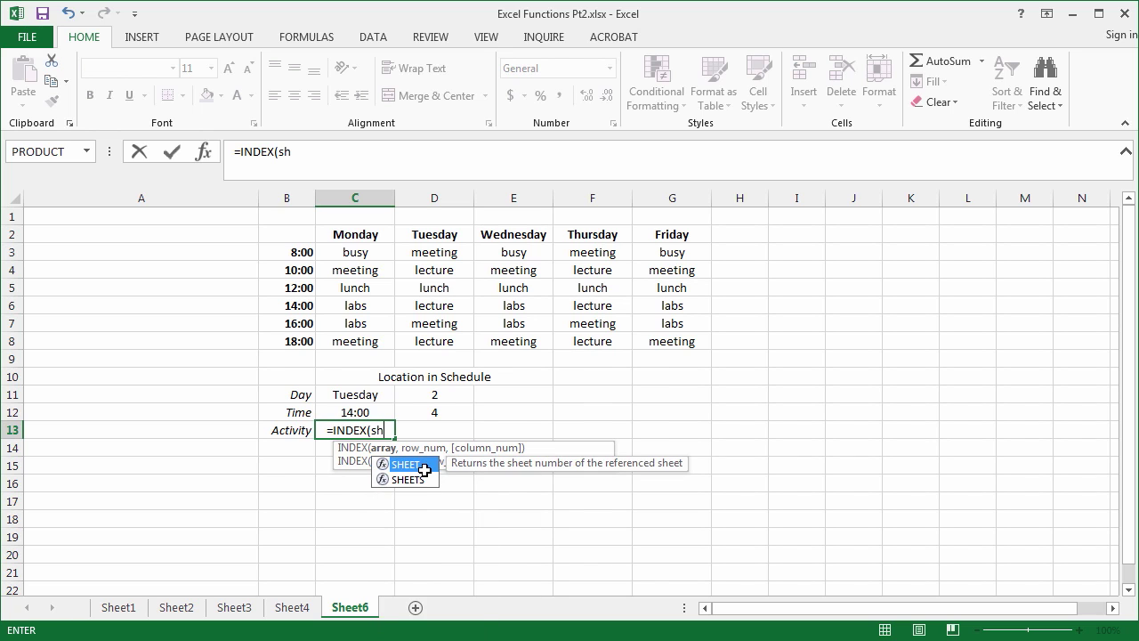
pyautogui.write('c')
pyautogui.doubleClick(424, 466)
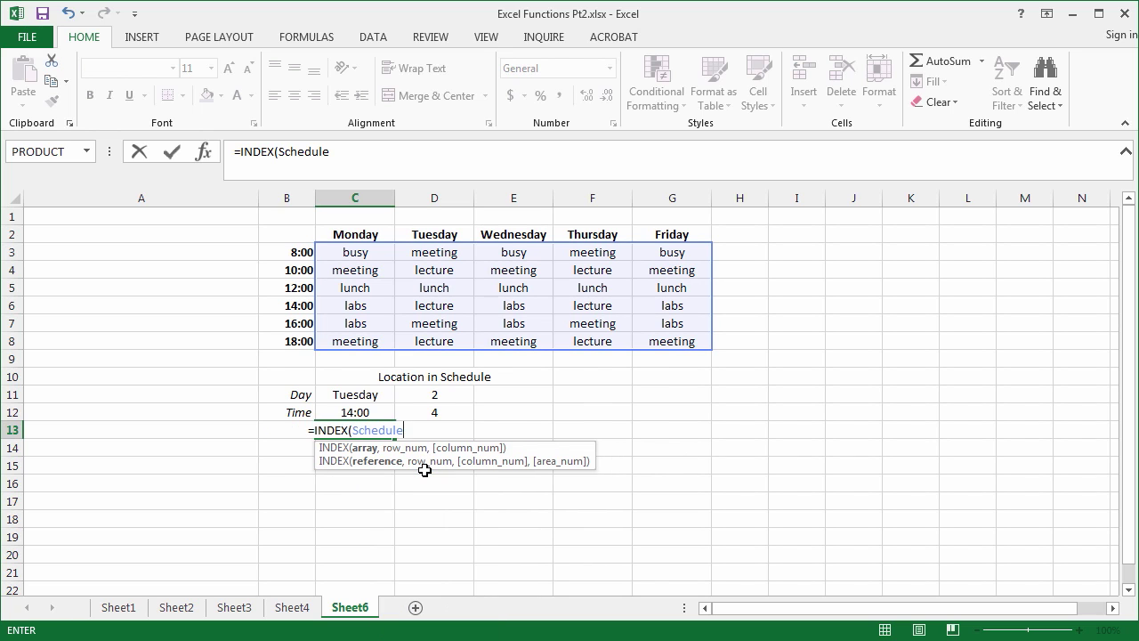
pyautogui.write(',4,')
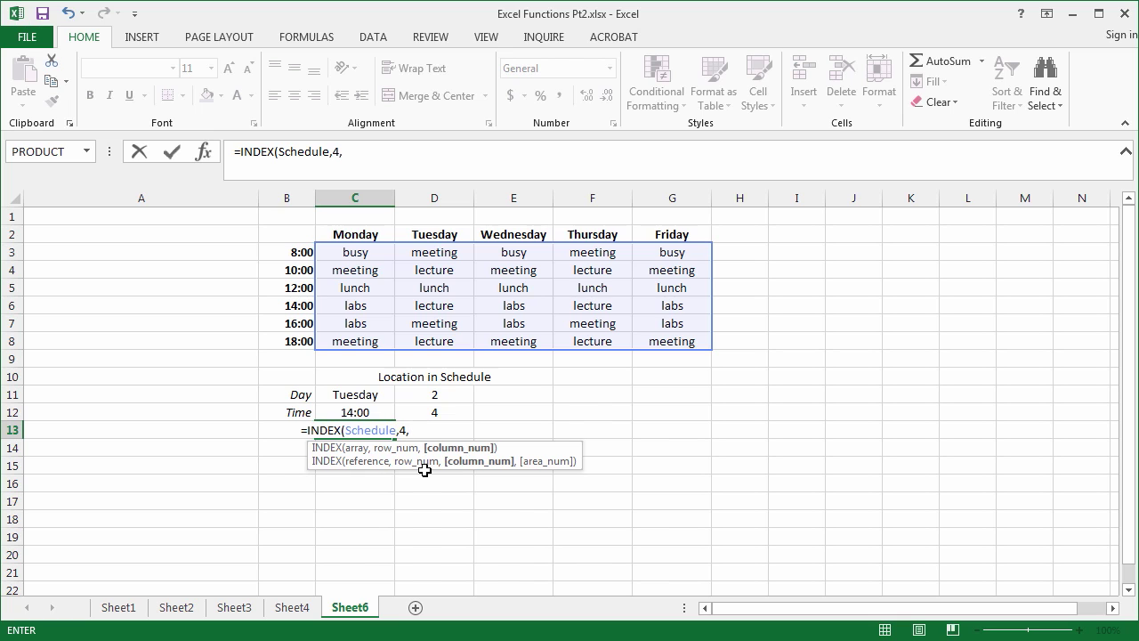
pyautogui.write('2)')
pyautogui.press('Return')
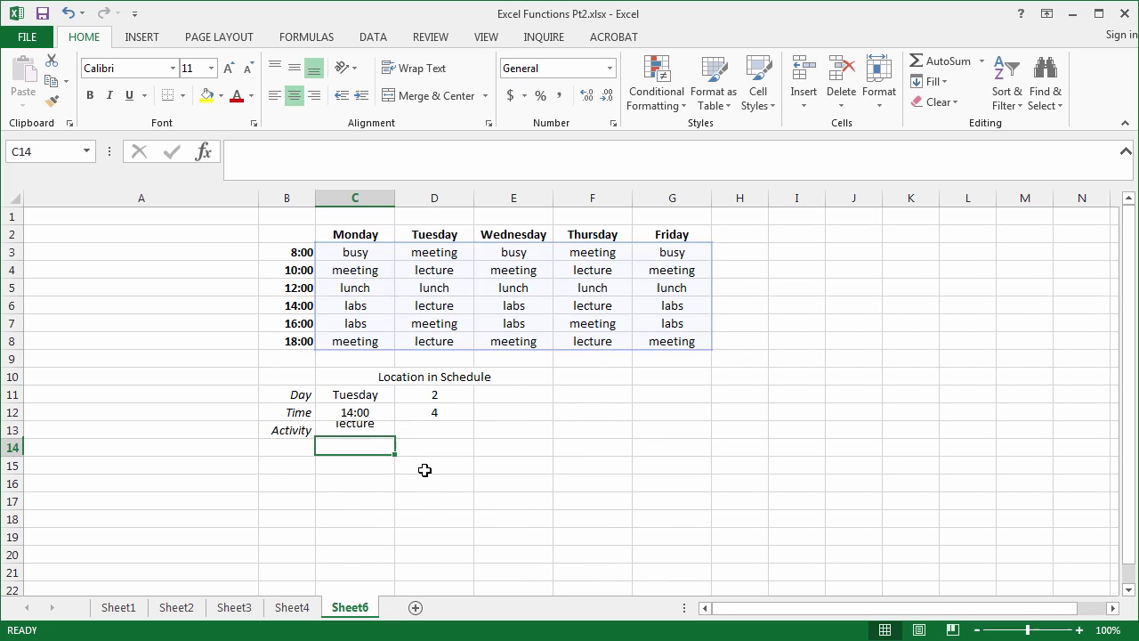
# Start C13's formula as =INDEX(Schedule,MATCH(Time,Times,0) for the row position.
pyautogui.press('Up')
pyautogui.write('=')
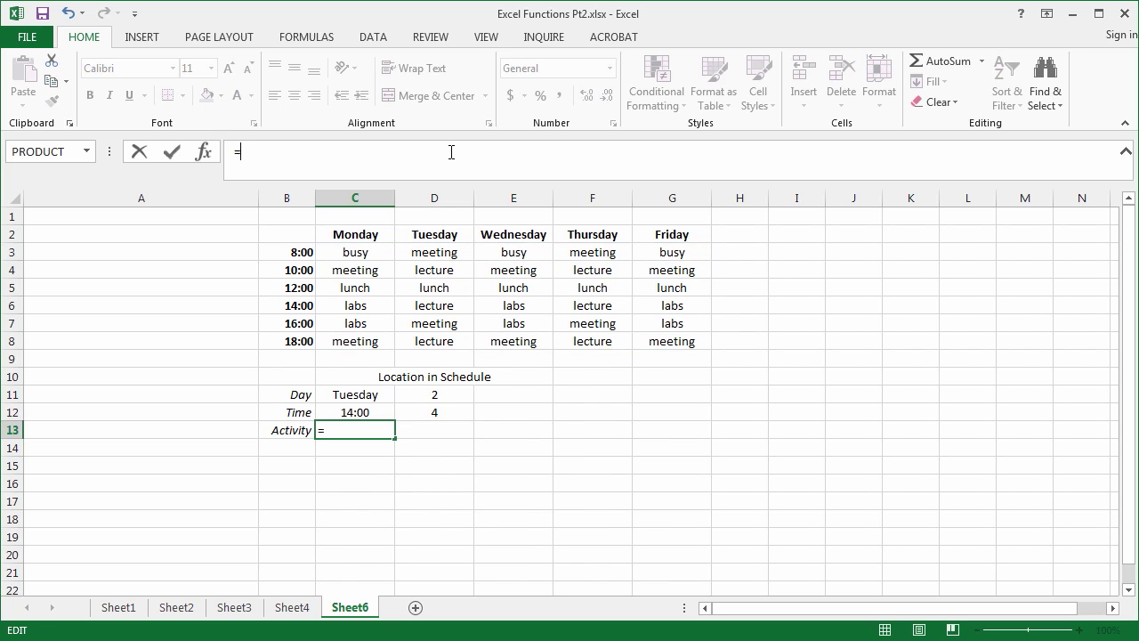
pyautogui.write('ind')
pyautogui.press('Tab')
pyautogui.write('sch')
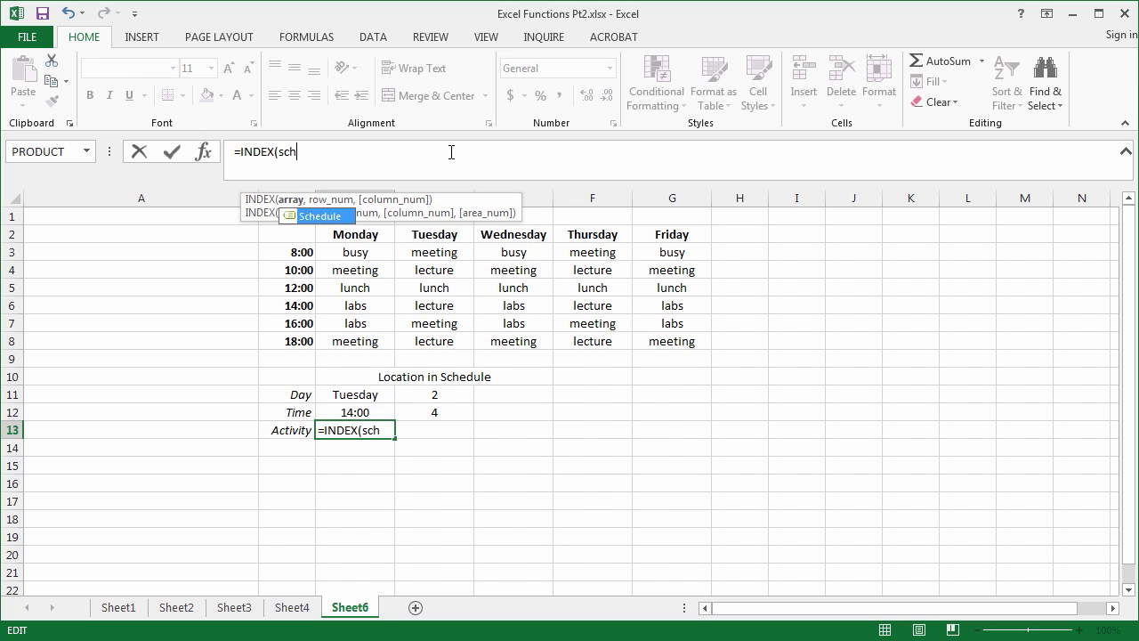
pyautogui.press('Tab')
pyautogui.write(',ma')
pyautogui.press('Tab')
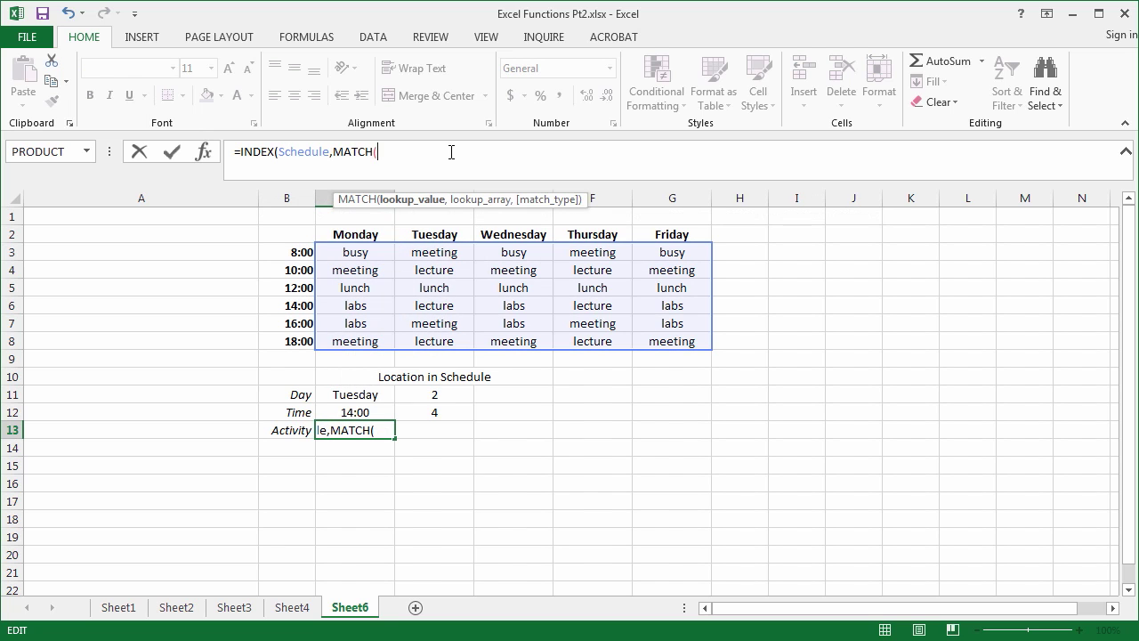
pyautogui.write('time')
pyautogui.press('Tab')
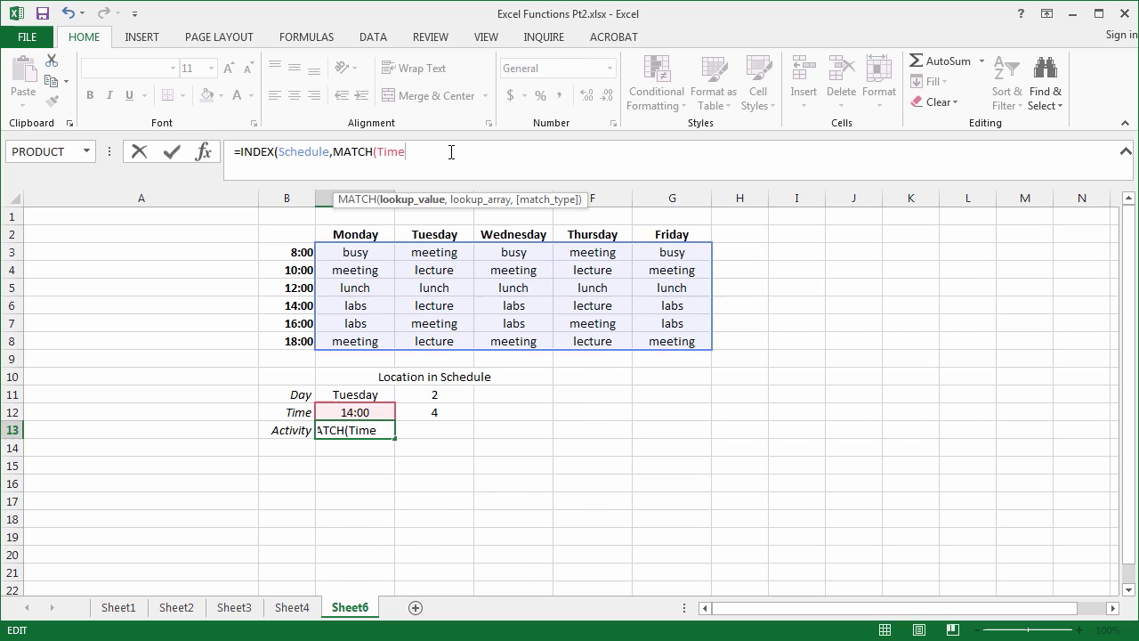
pyautogui.write(',times')
pyautogui.press('Tab')
pyautogui.write(',')
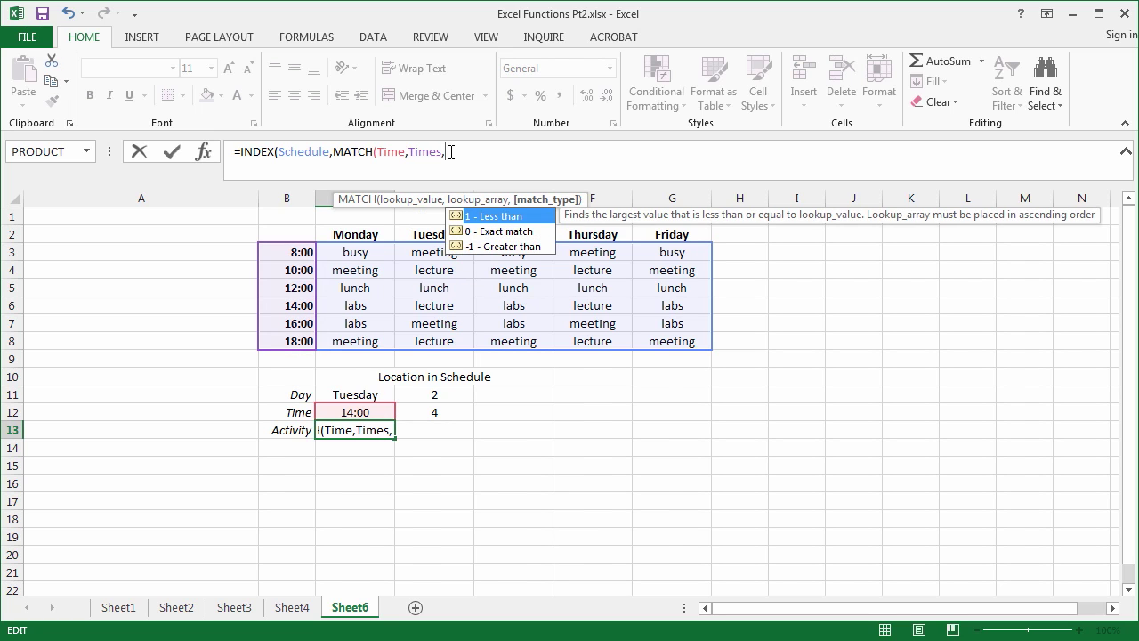
pyautogui.press('Down')
pyautogui.press('Tab')
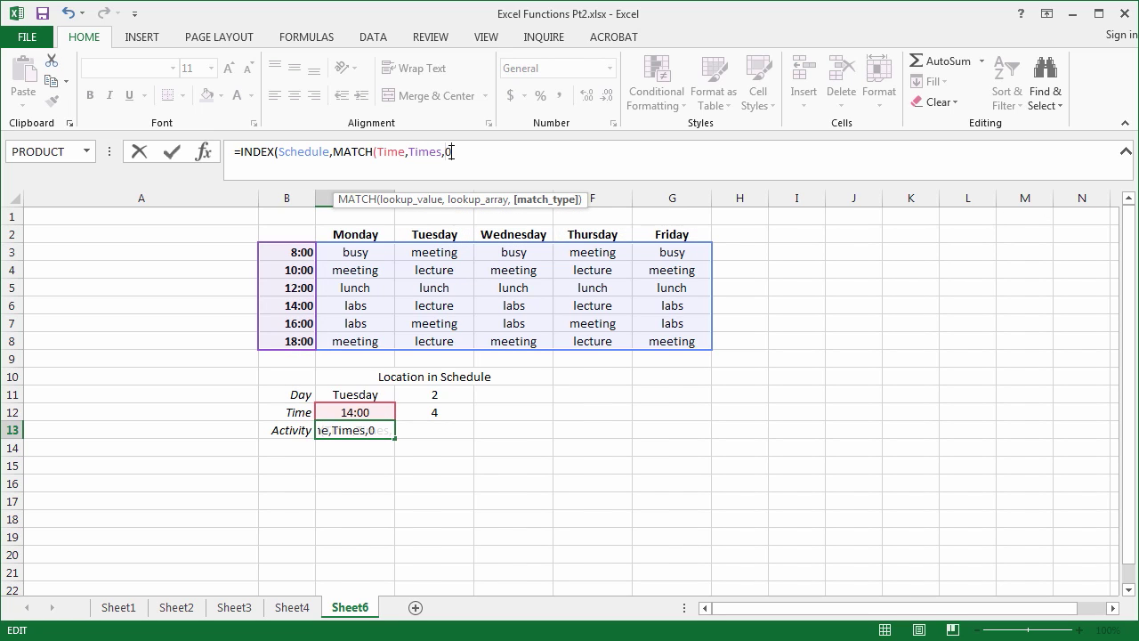
# Add MATCH(Day,Days,0) as the column and finish the formula, still returning lecture.
pyautogui.write('),mat')
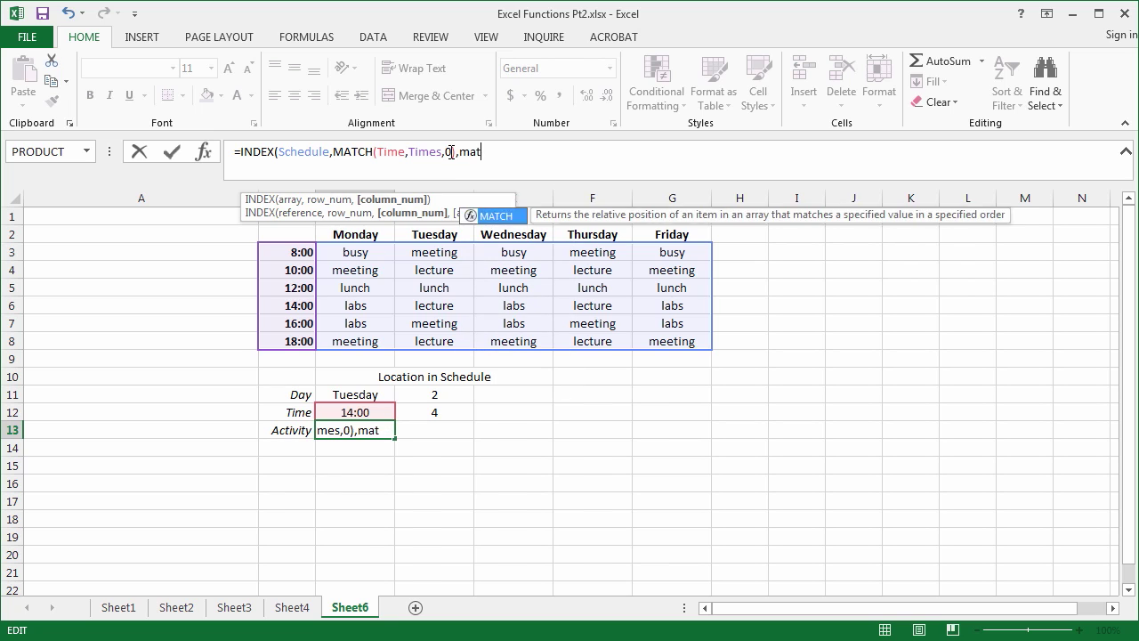
pyautogui.press('Tab')
pyautogui.write('da')
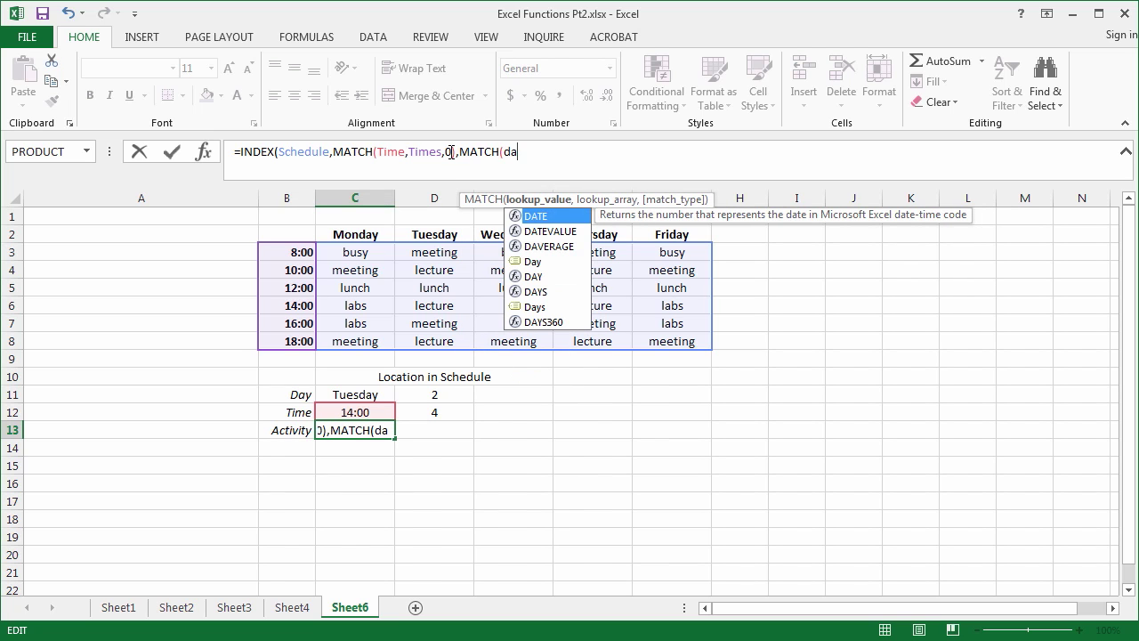
pyautogui.press('Down')
pyautogui.press('Down')
pyautogui.press('Down')
pyautogui.press('Tab')
pyautogui.write(',day')
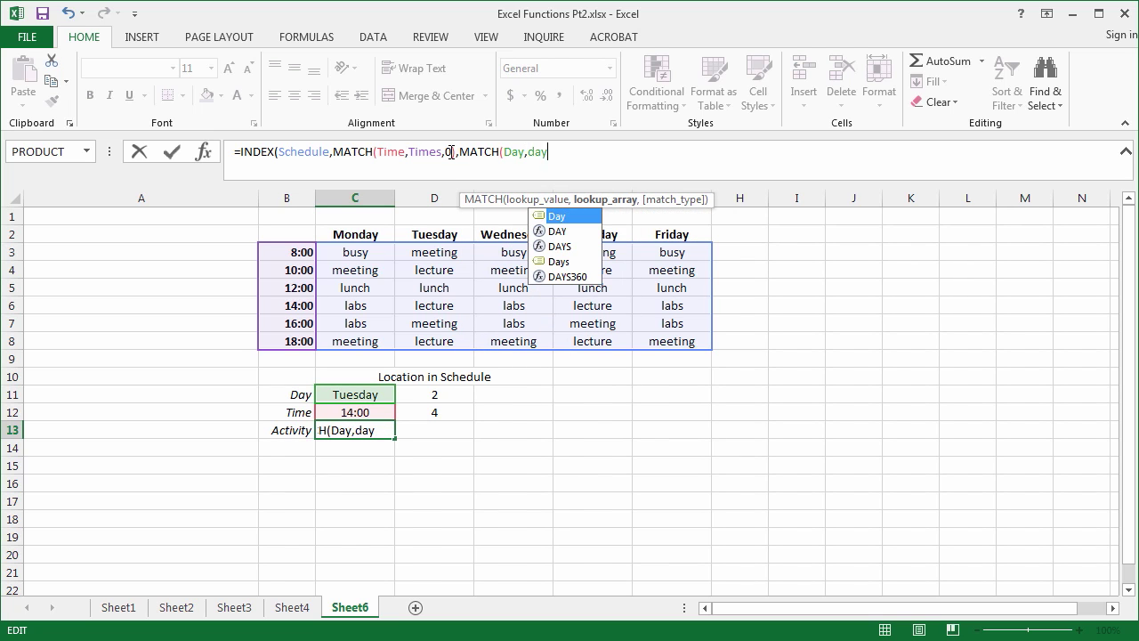
pyautogui.press('Down')
pyautogui.press('Down')
pyautogui.press('Down')
pyautogui.press('Tab')
pyautogui.write(',')
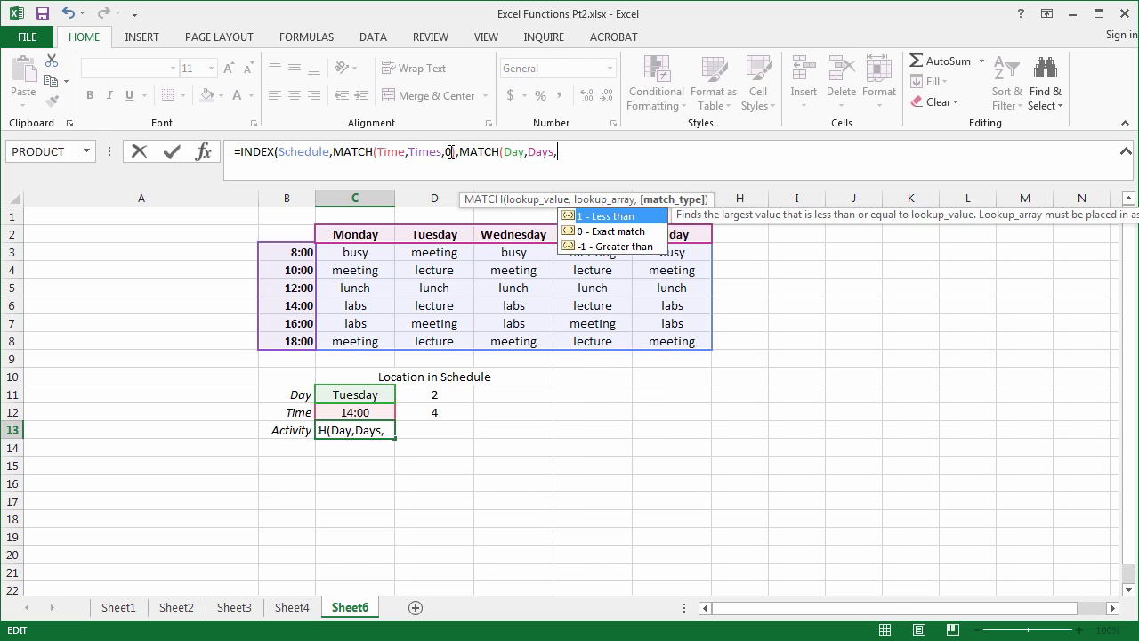
pyautogui.press('Down')
pyautogui.press('Tab')
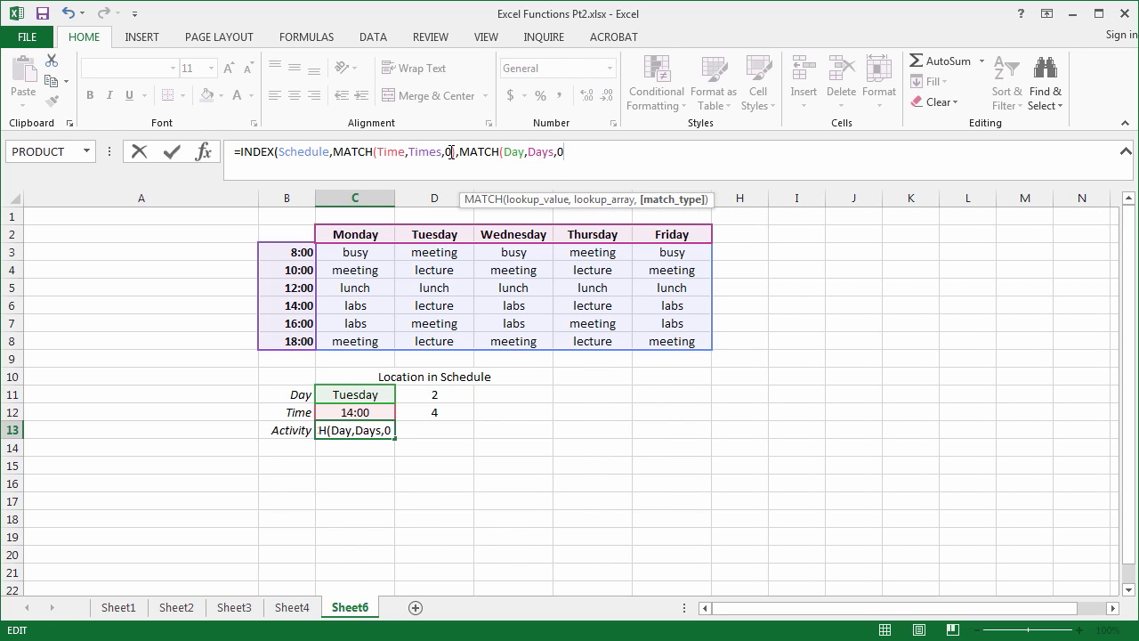
pyautogui.write(')')
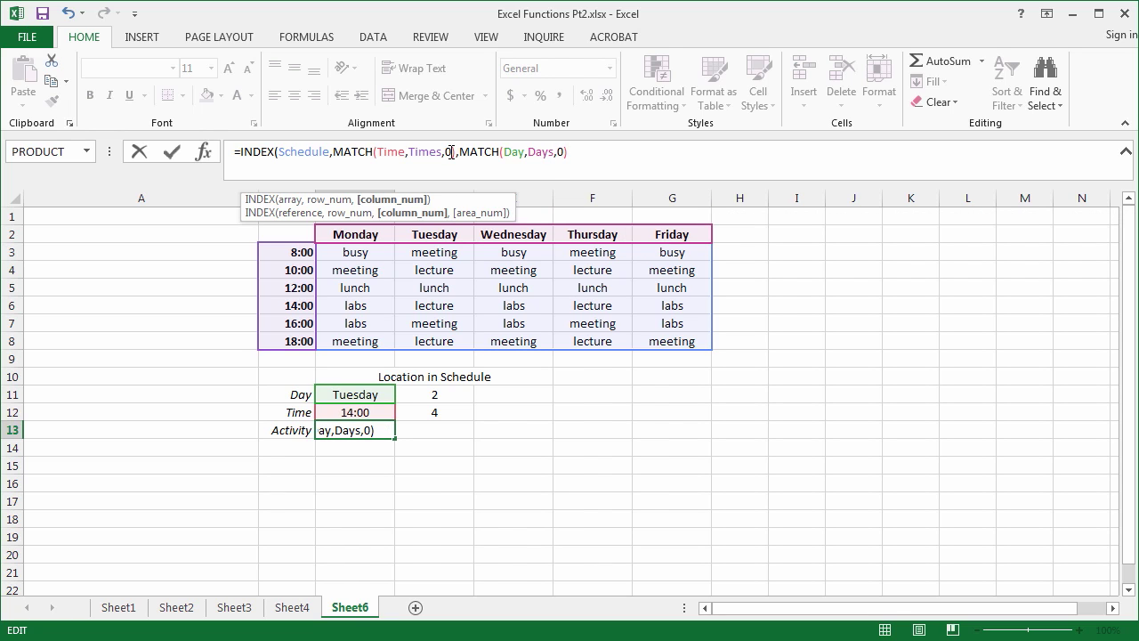
pyautogui.write(')')
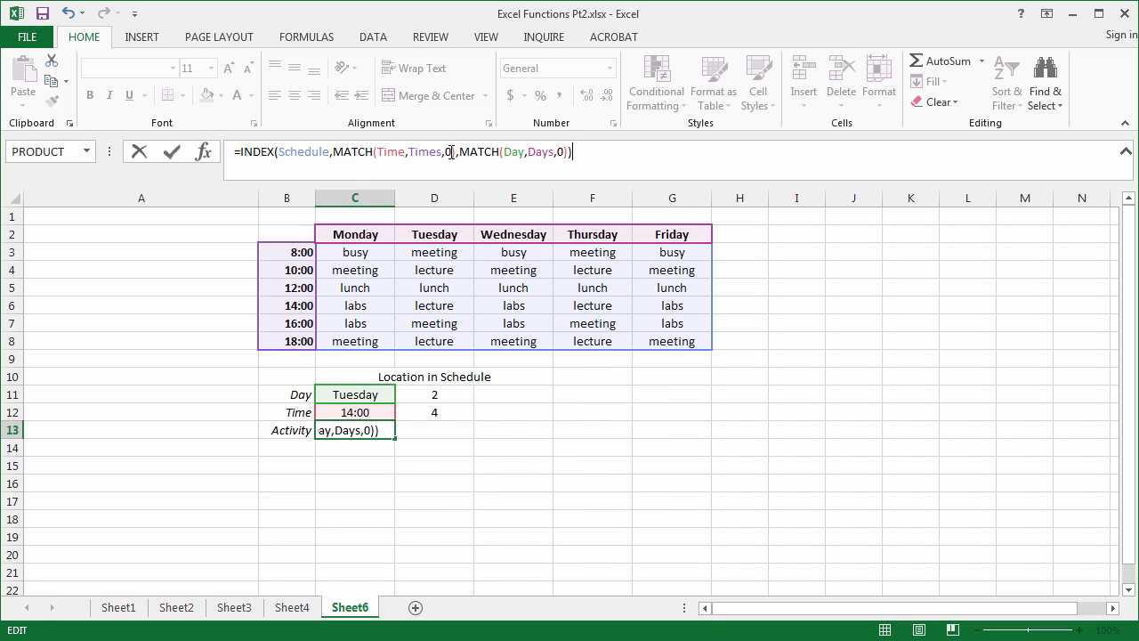
pyautogui.press('Return')
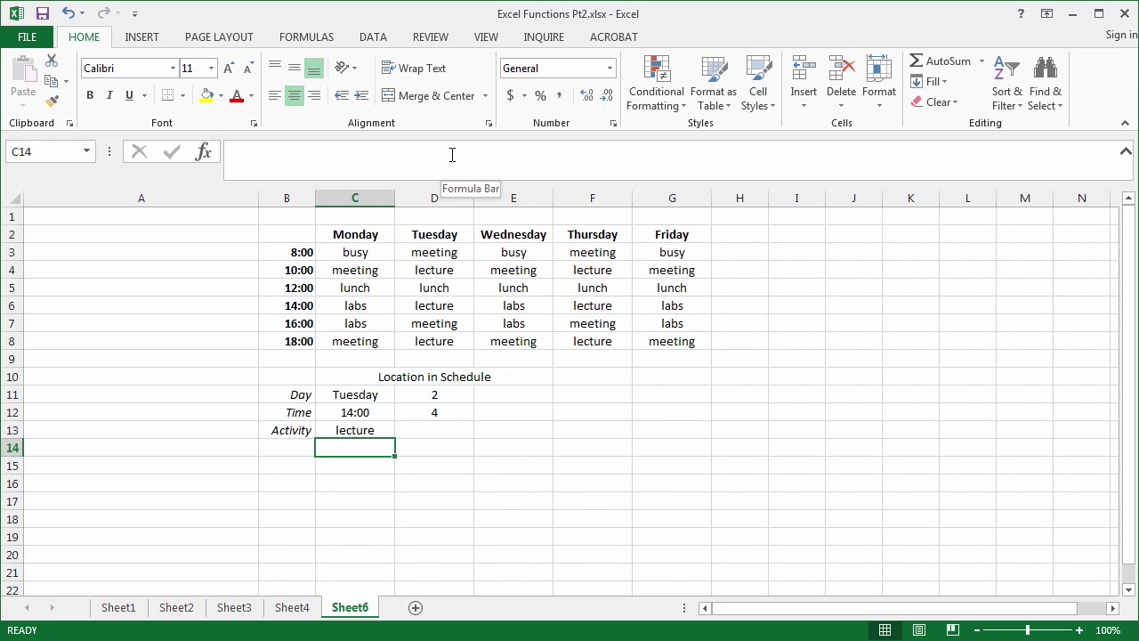
pyautogui.click(340, 431)
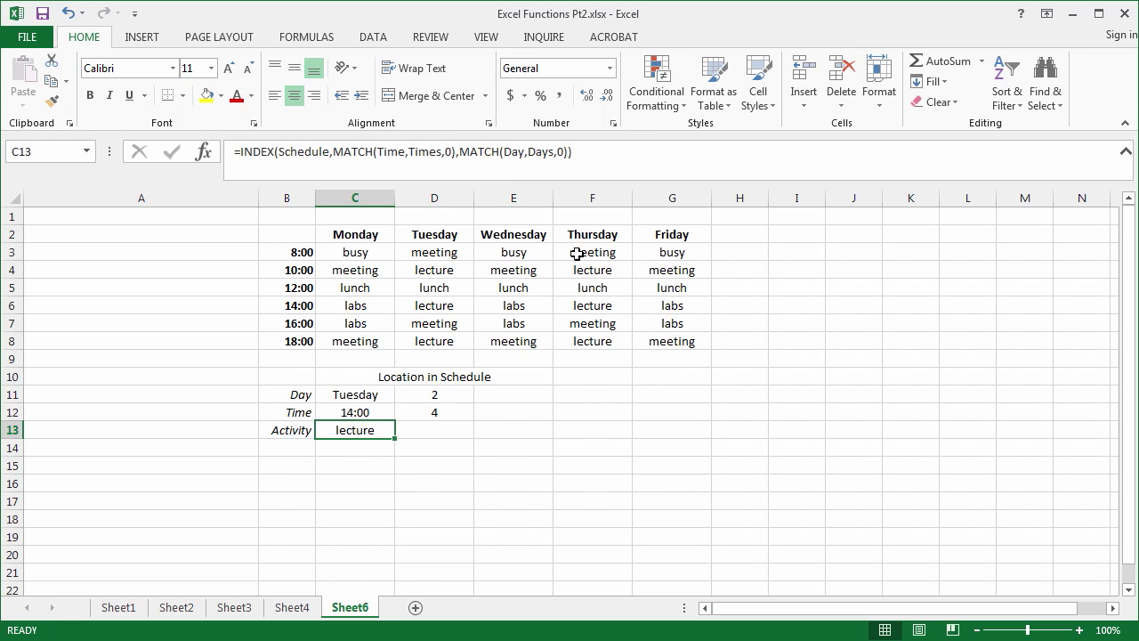